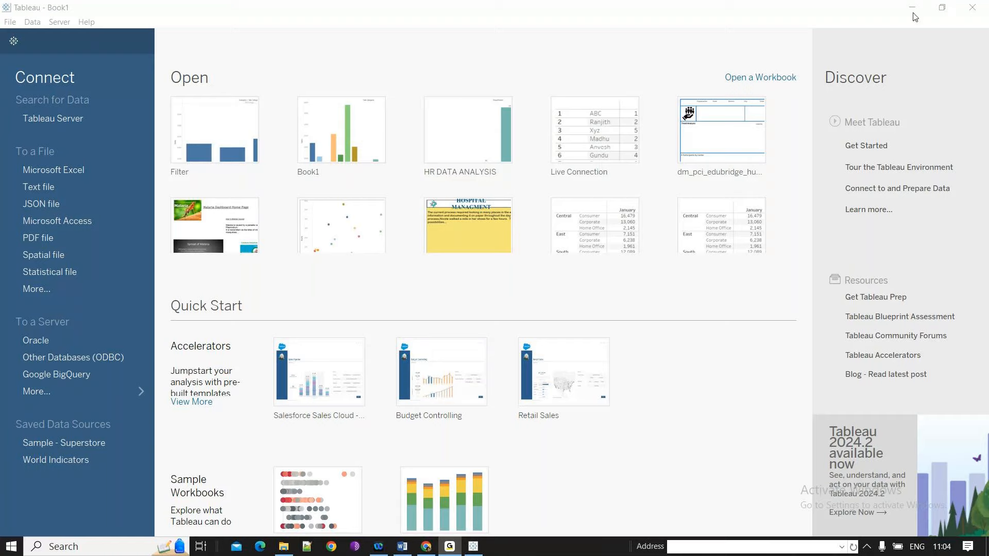
pyautogui.click(716, 11)
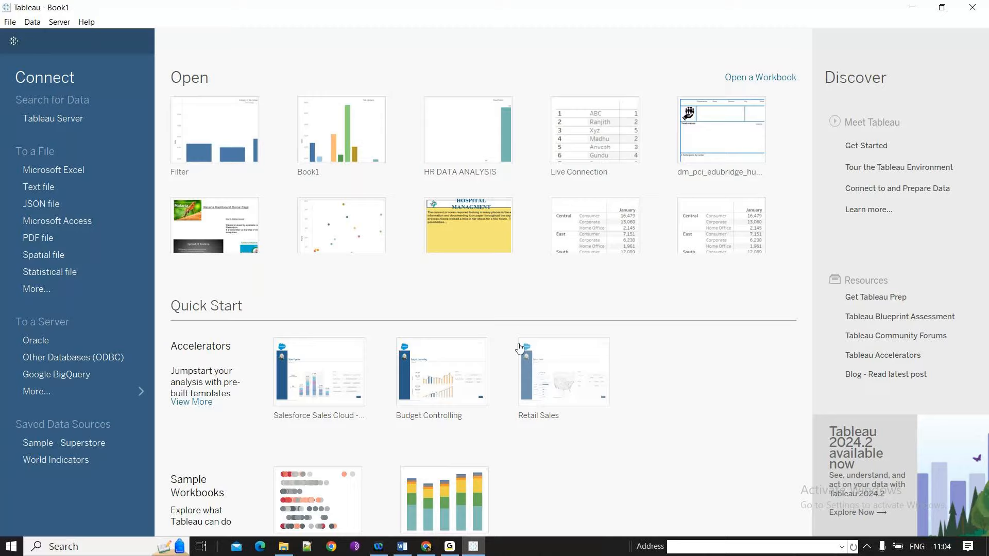
pyautogui.click(432, 547)
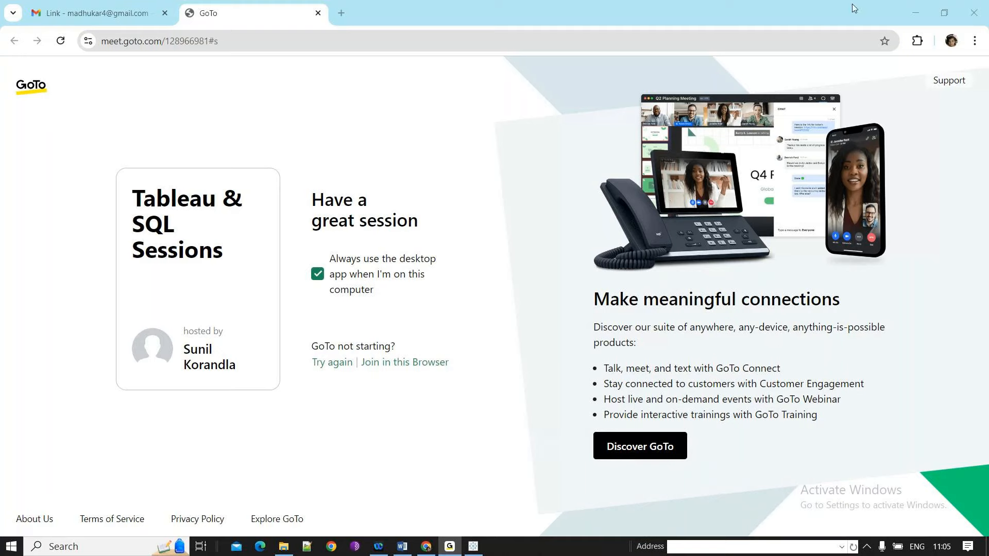
pyautogui.click(914, 13)
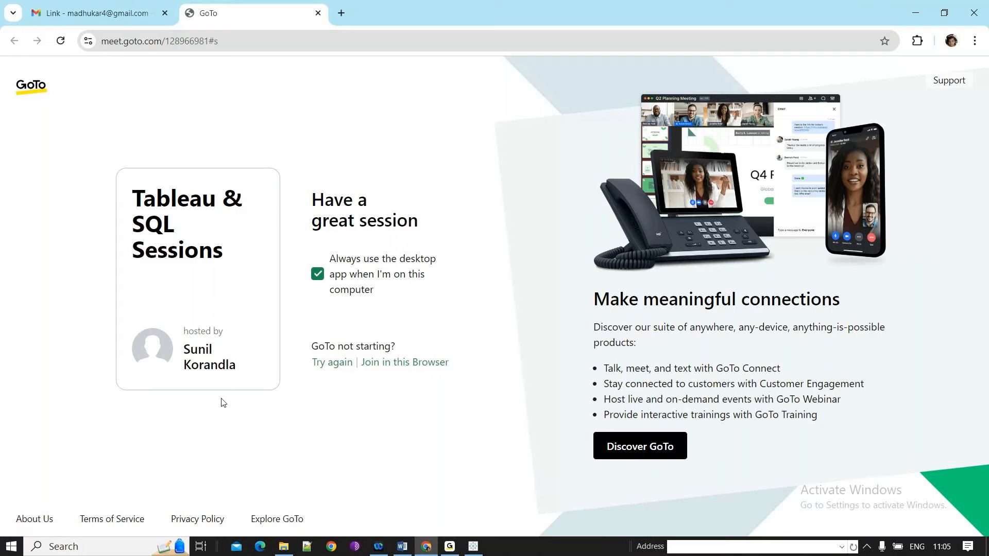
pyautogui.click(915, 13)
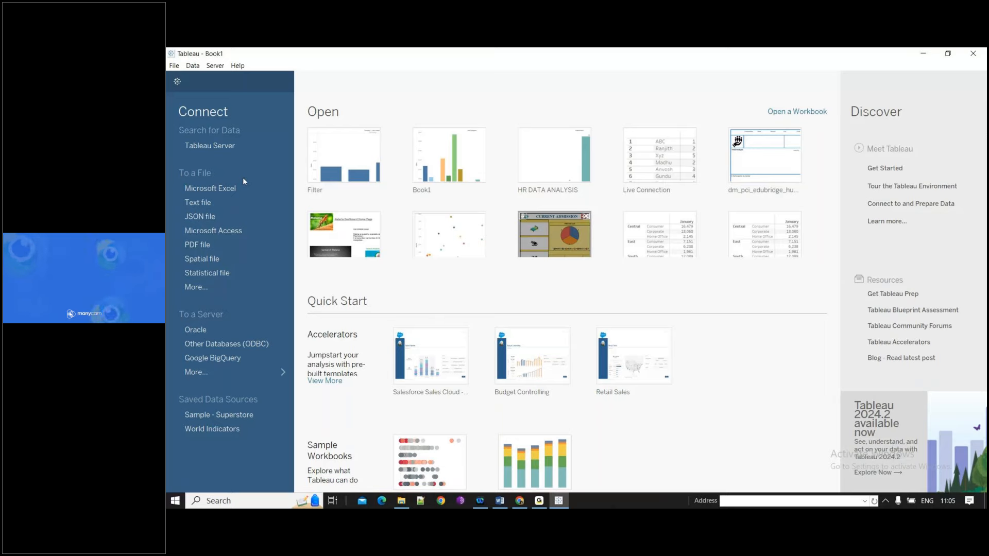
pyautogui.click(538, 501)
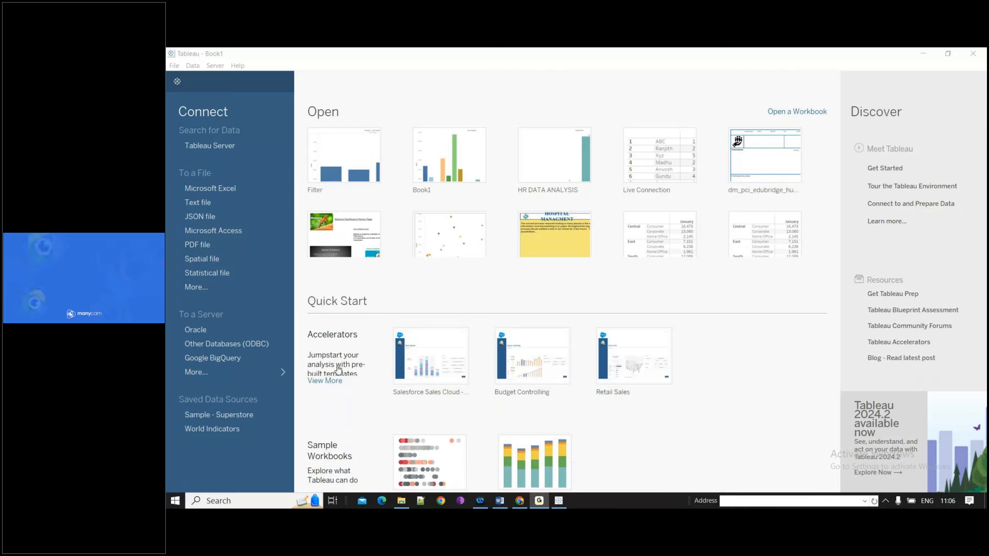
pyautogui.click(287, 416)
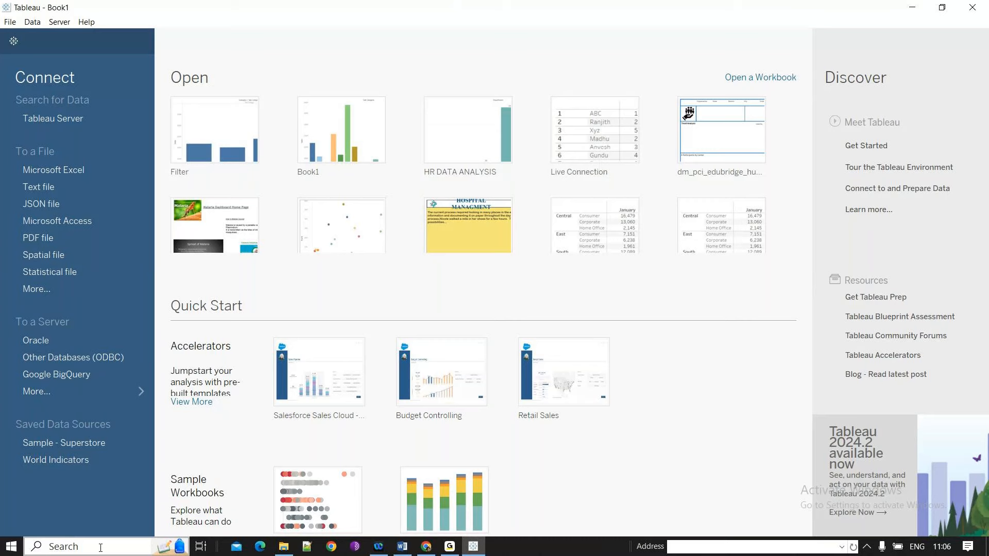
# Find the Paint app with the Windows search and launch it.
pyautogui.click(100, 548)
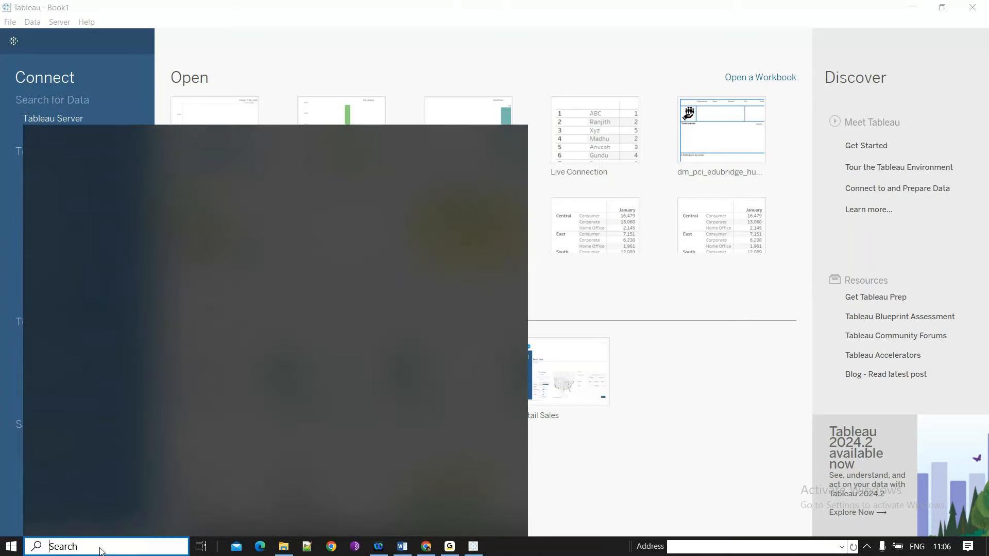
pyautogui.write('MSPAIN')
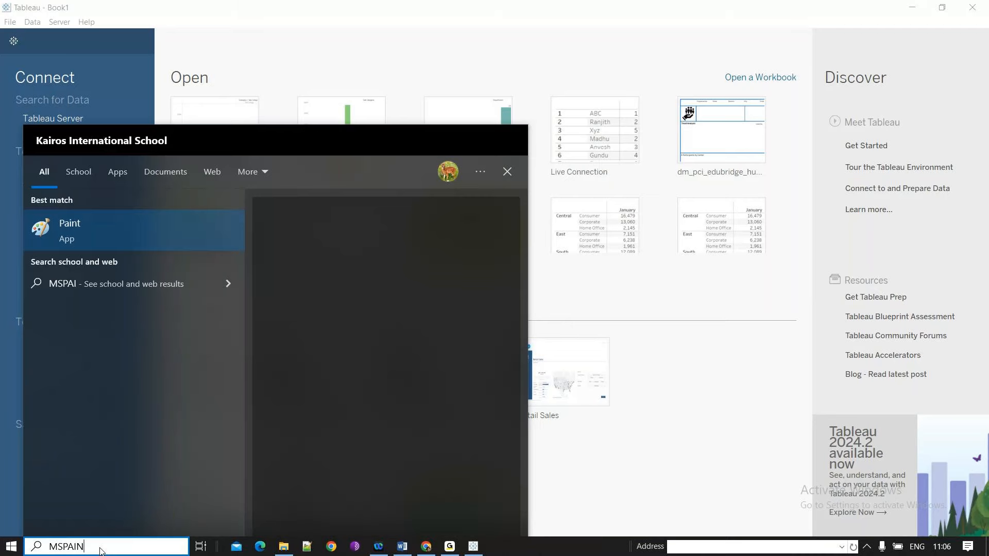
pyautogui.press('BackSpace')
pyautogui.press('BackSpace')
pyautogui.press('BackSpace')
pyautogui.press('BackSpace')
pyautogui.press('BackSpace')
pyautogui.press('BackSpace')
pyautogui.write('msp')
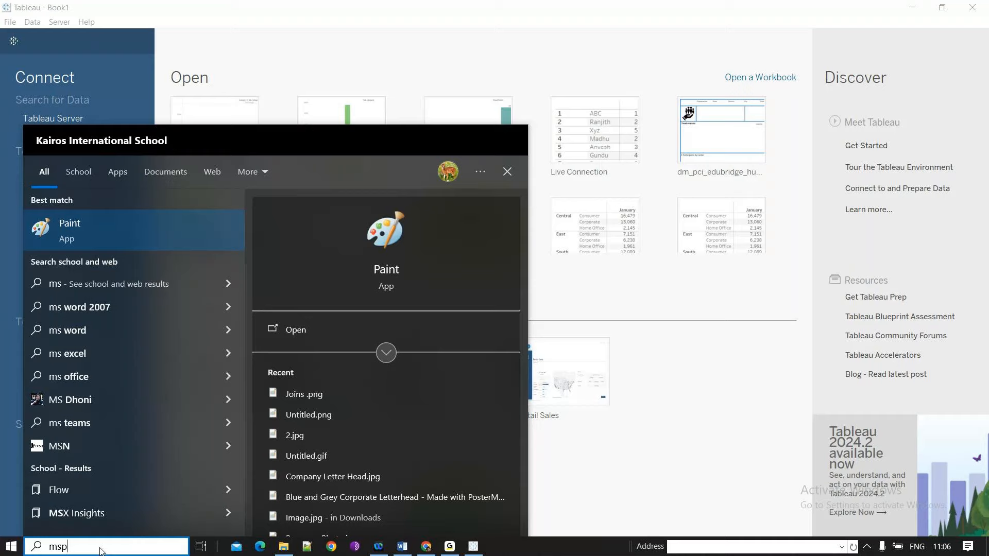
pyautogui.press('Return')
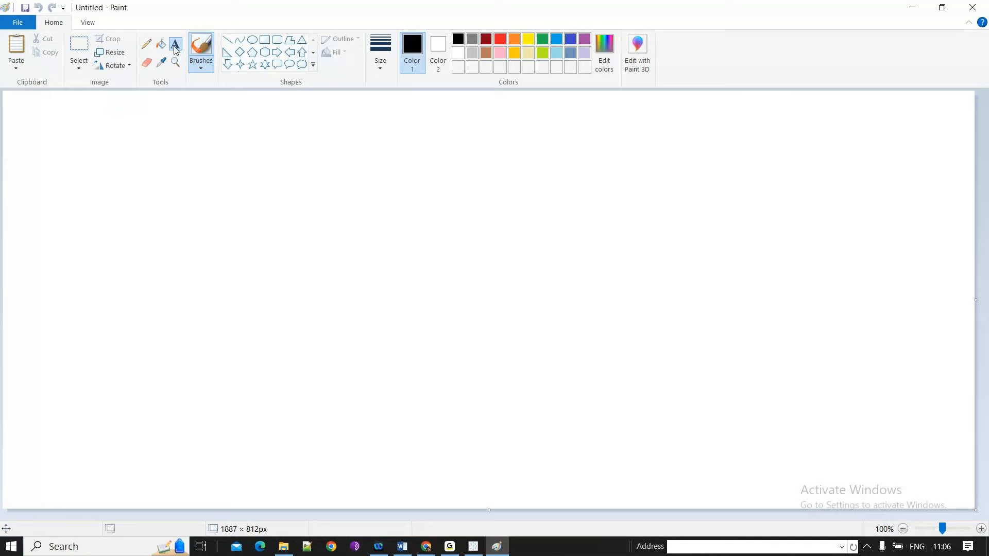
# Create a text box about 529 × 139 px in the upper part of the blank canvas and enter the heading "Shelves".
pyautogui.click(175, 46)
pyautogui.moveTo(241, 150); pyautogui.dragTo(513, 221)
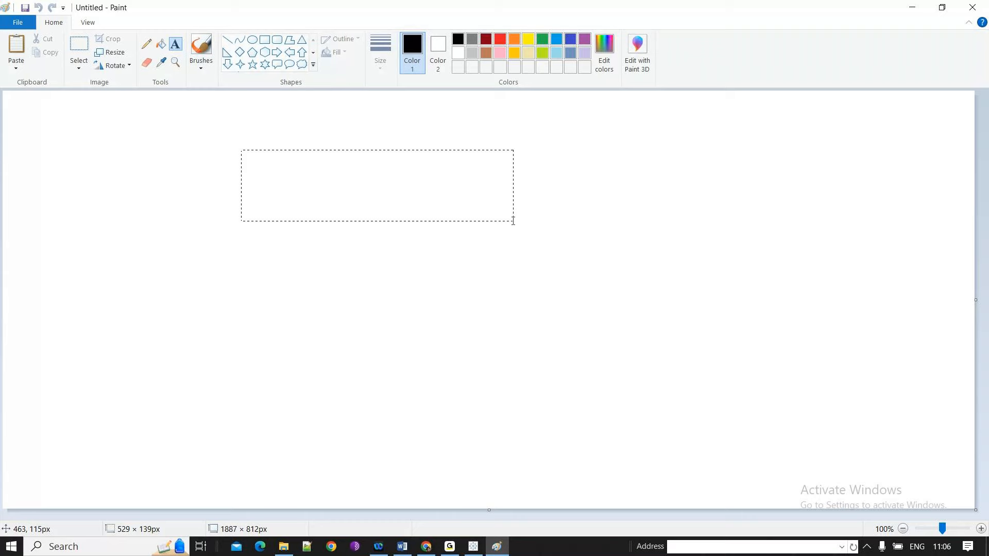
pyautogui.write('Shevles')
pyautogui.press('BackSpace')
pyautogui.press('BackSpace')
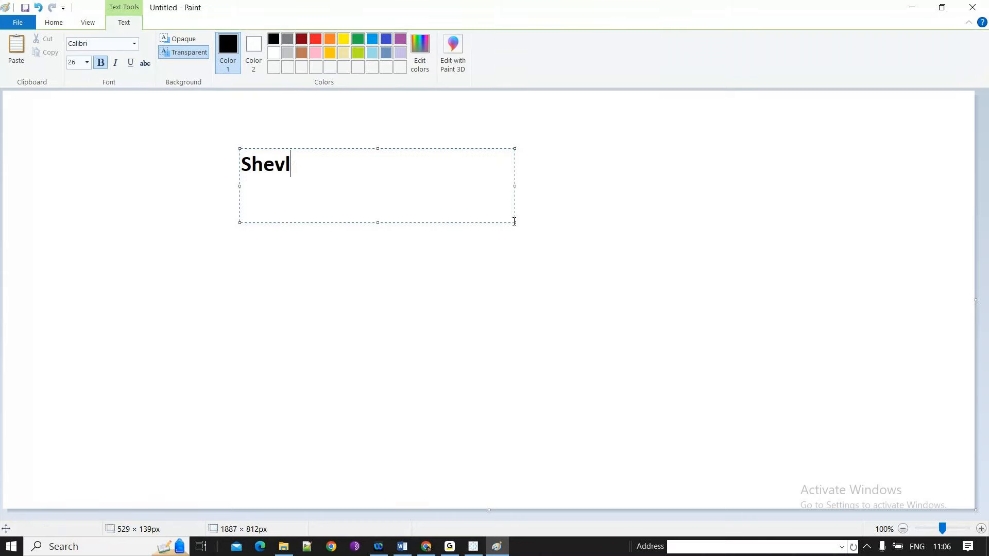
pyautogui.press('BackSpace')
pyautogui.press('BackSpace')
pyautogui.write('lves    ')
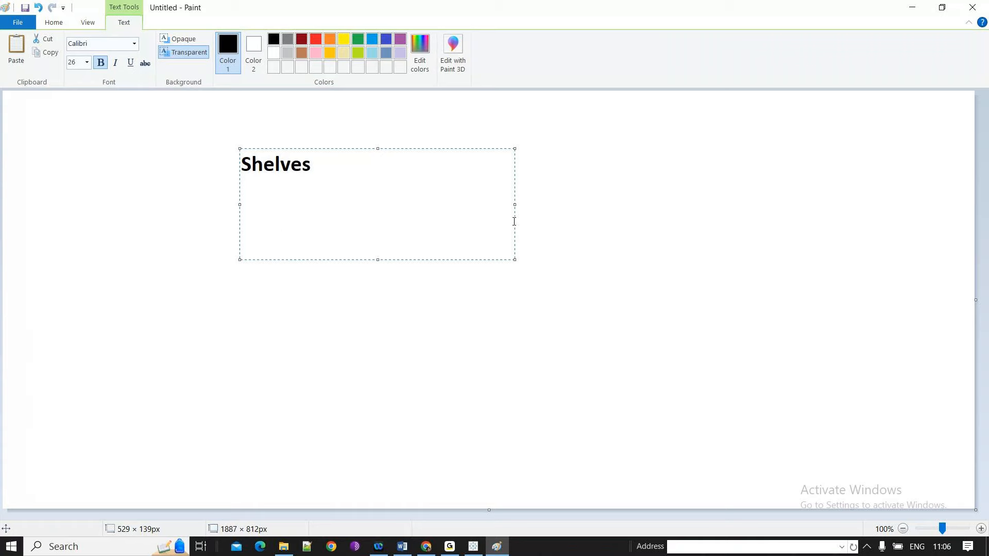
# List "Row Shelf", "Column", "Page Shelf" and "Filter Shelf" on separate lines under the heading, leaving one blank line below it.
pyautogui.write('Row Shelf')
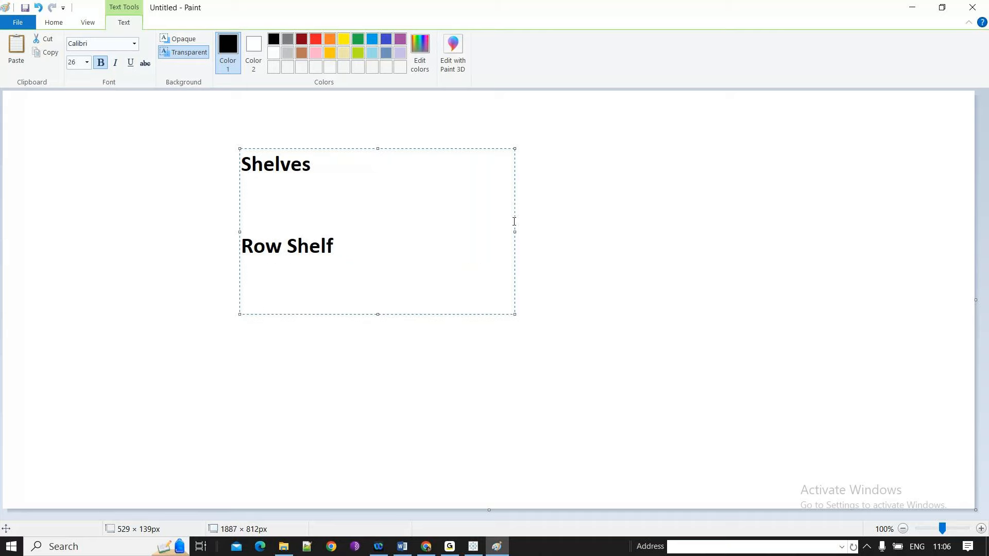
pyautogui.press('Return')
pyautogui.write('Column')
pyautogui.press('Return')
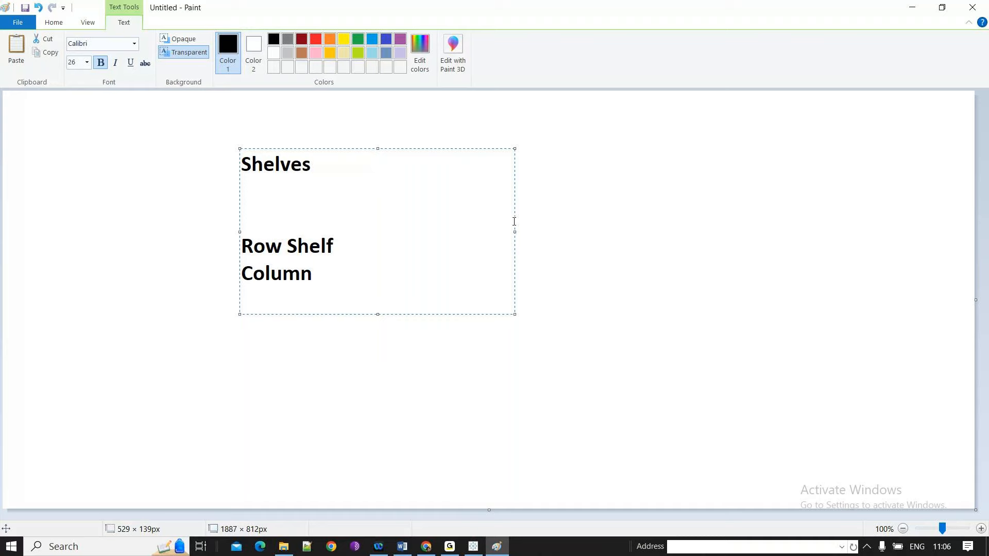
pyautogui.write('Page Shelf')
pyautogui.press('Return')
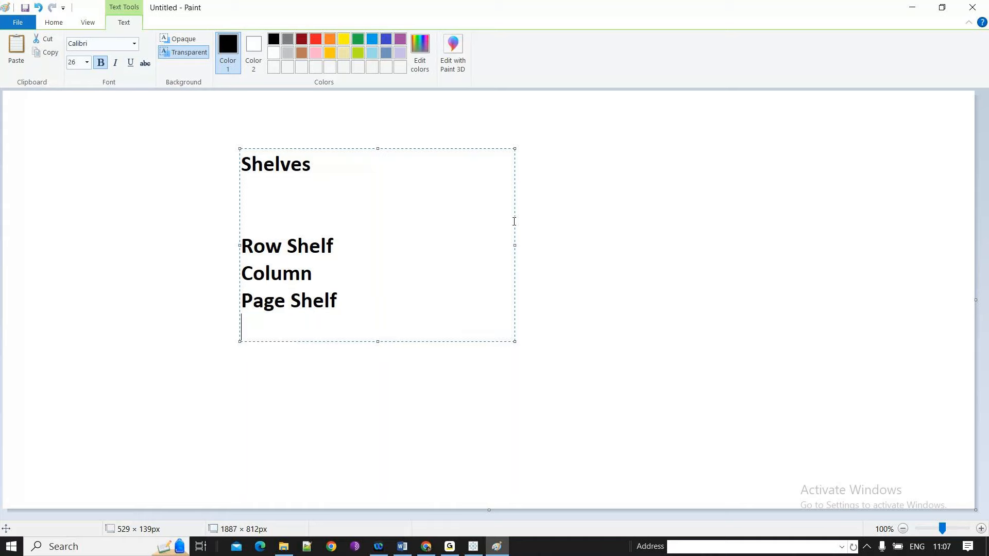
pyautogui.write('Filter Shel')
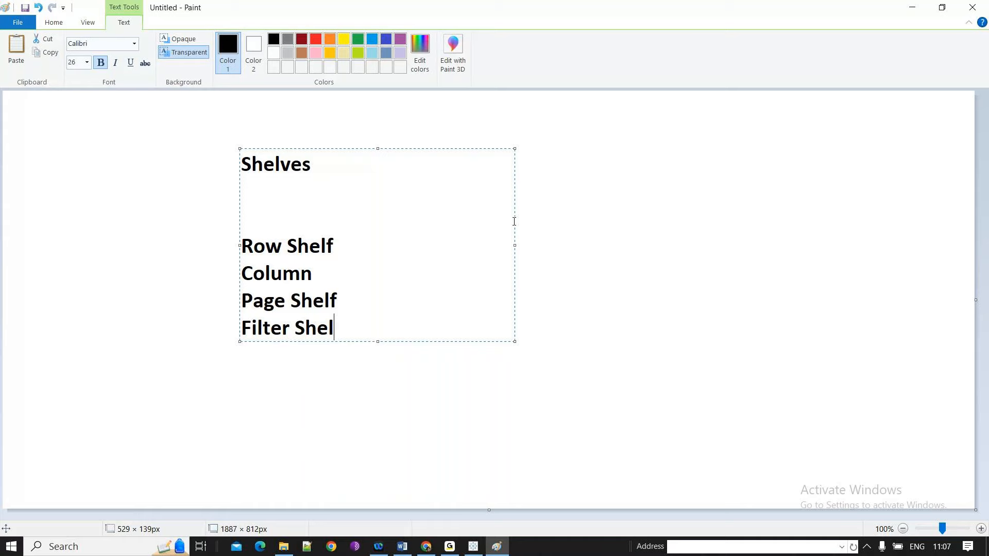
pyautogui.write('f')
pyautogui.click(266, 217)
pyautogui.press('BackSpace')
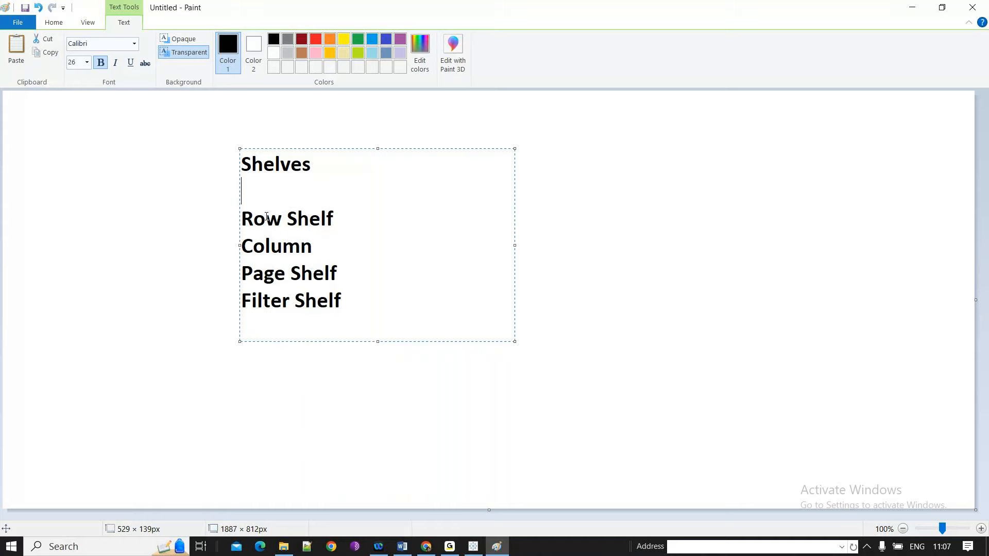
pyautogui.click(366, 176)
pyautogui.write('or')
pyautogui.press('BackSpace')
pyautogui.write('r')
pyautogui.press('BackSpace')
pyautogui.press('BackSpace')
# Switch to Tableau and connect to the Microsoft Excel file Sample - Superstore.xls.
pyautogui.click(473, 547)
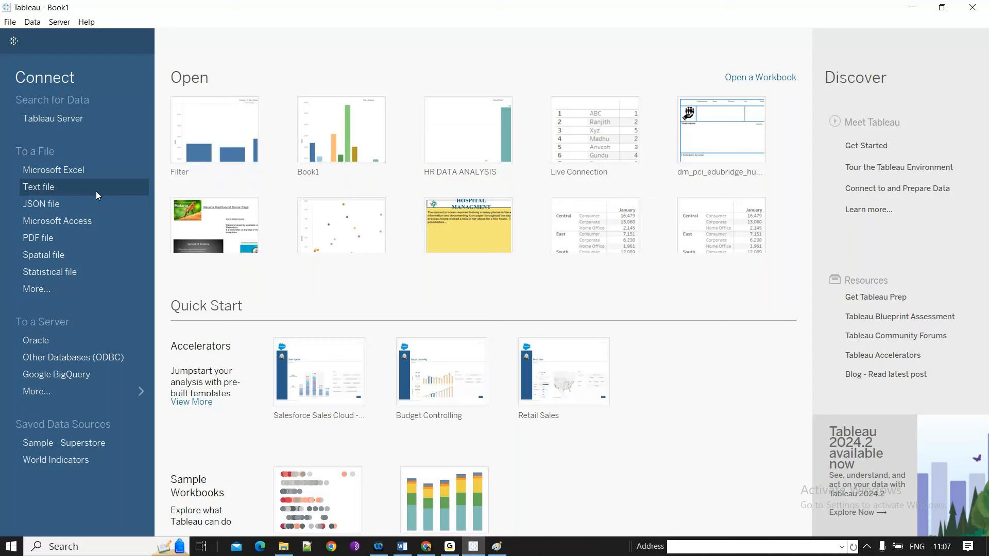
pyautogui.click(115, 394)
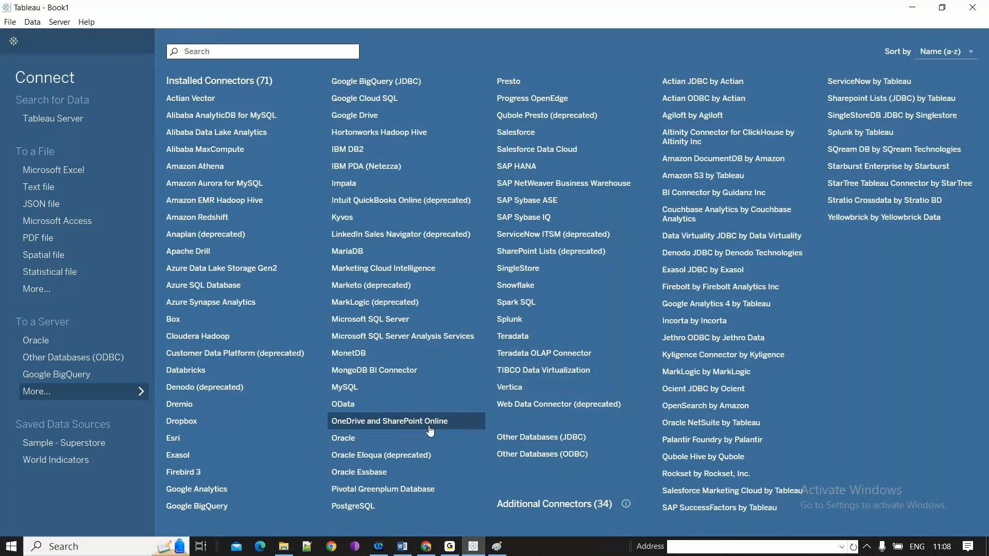
pyautogui.click(78, 171)
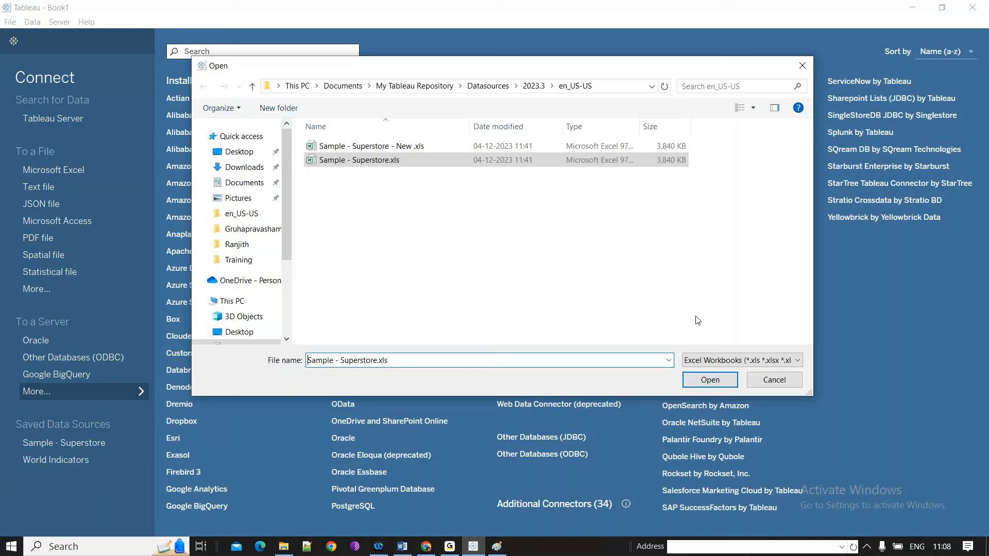
pyautogui.click(717, 383)
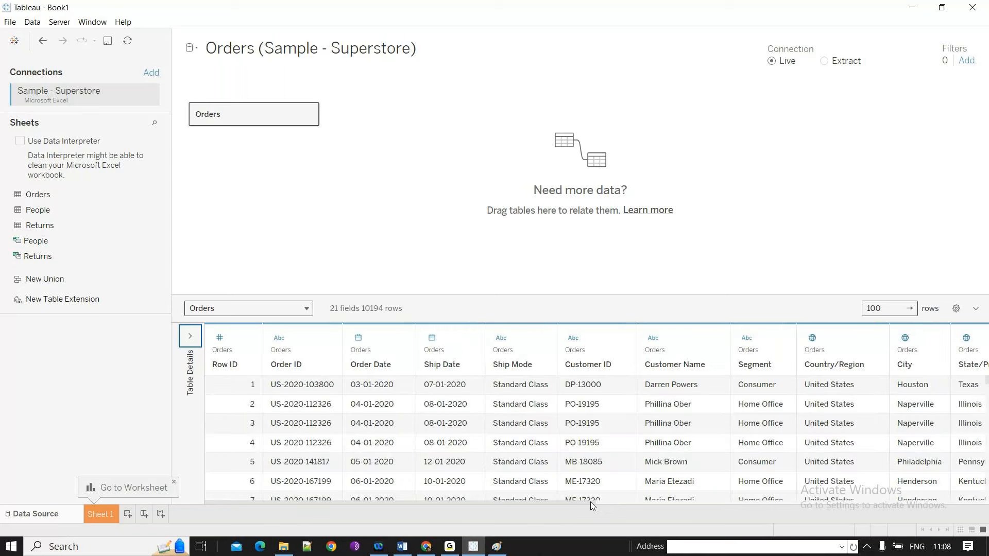
# Look through the columns of the Orders table preview and open Sheet 1.
pyautogui.click(591, 500)
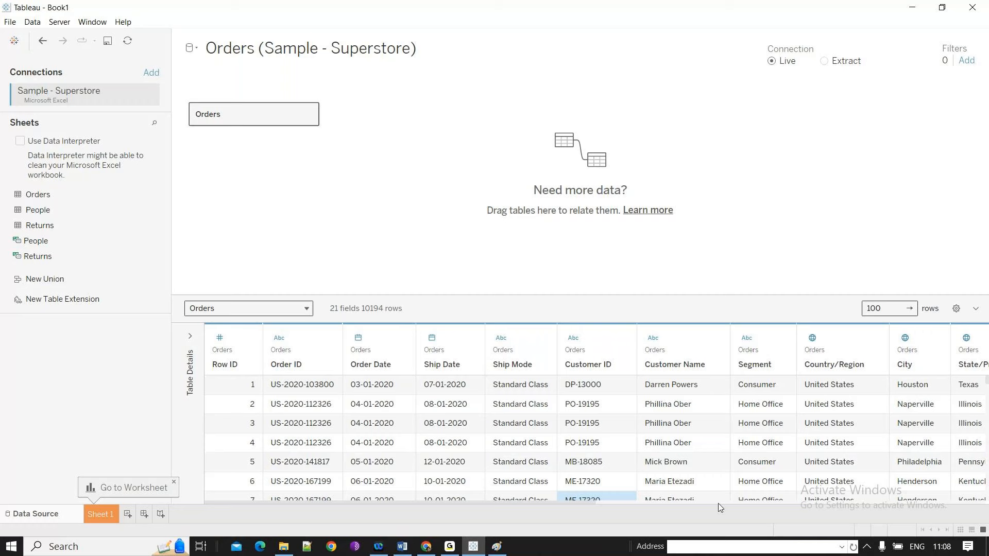
pyautogui.click(718, 503)
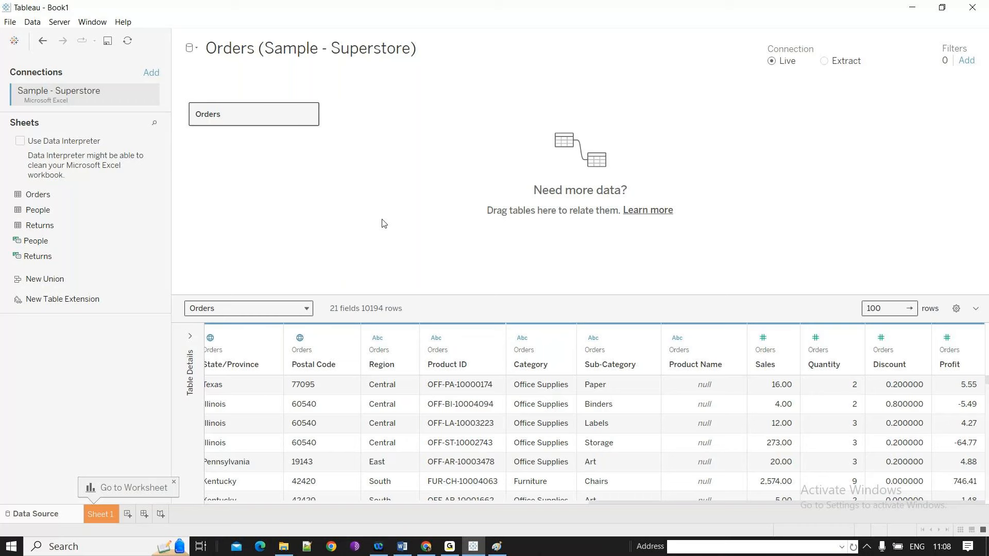
pyautogui.click(99, 514)
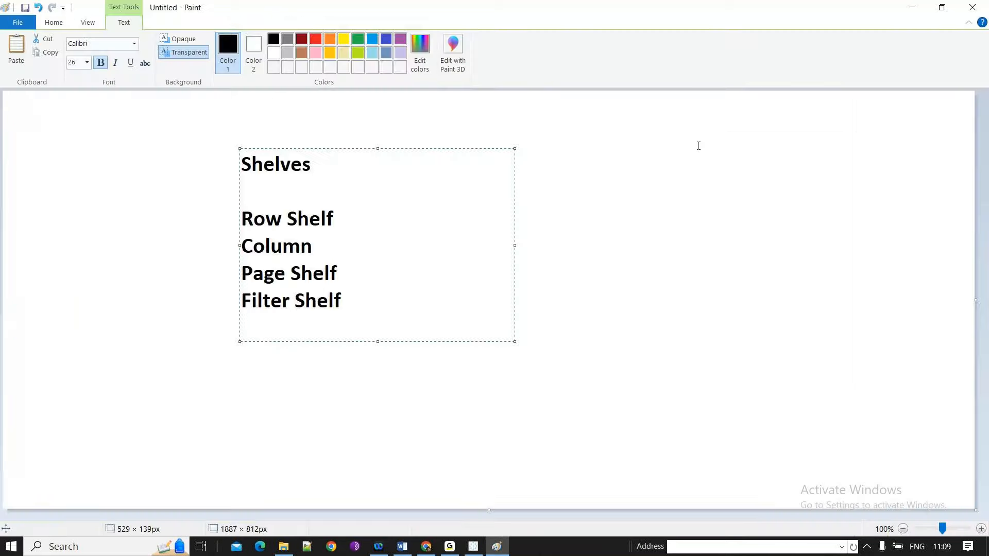
# Create a text box about 357 × 141 px beside the shelves list reading "Step -1" and, one blank line below, "Connect to the data Source".
pyautogui.moveTo(626, 145); pyautogui.dragTo(788, 184)
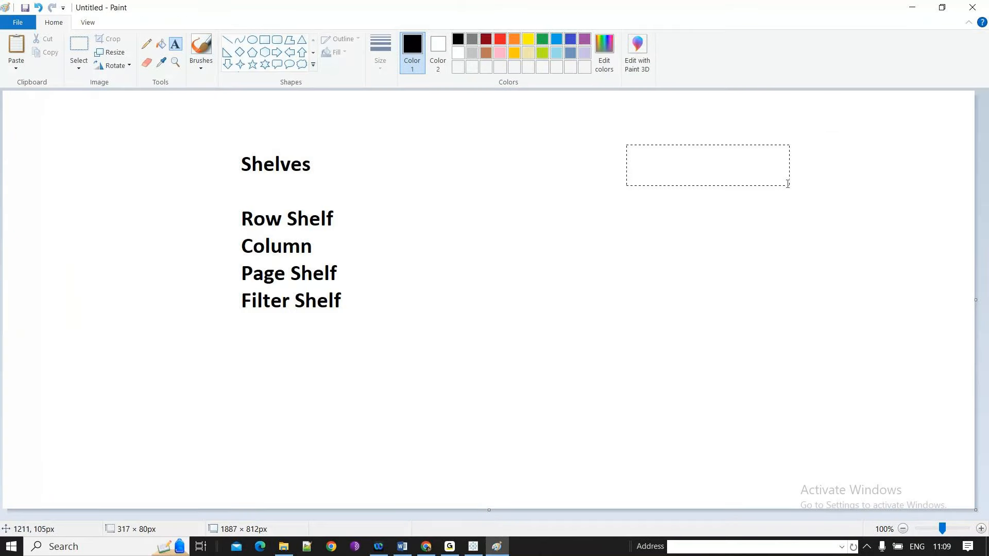
pyautogui.press('Return')
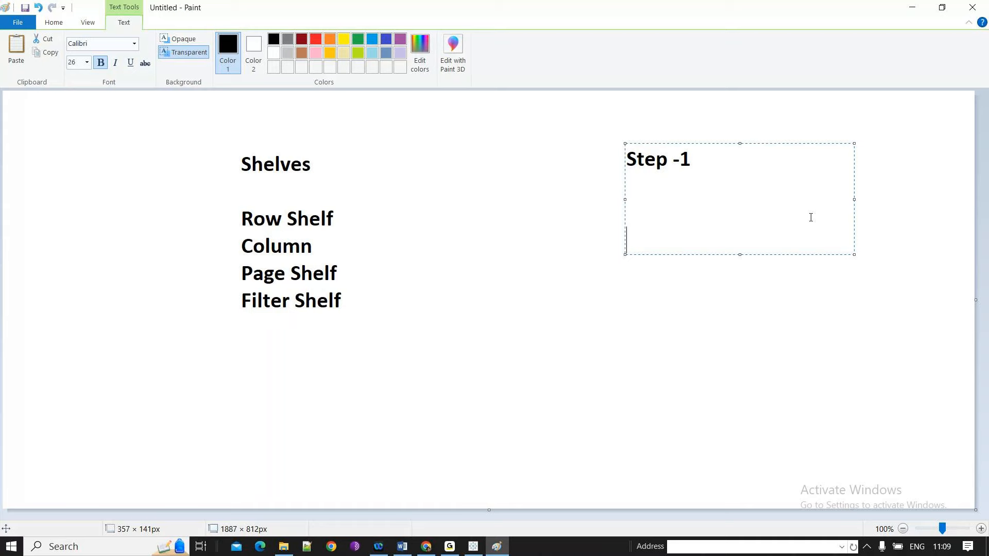
pyautogui.write('Connect to the data Source')
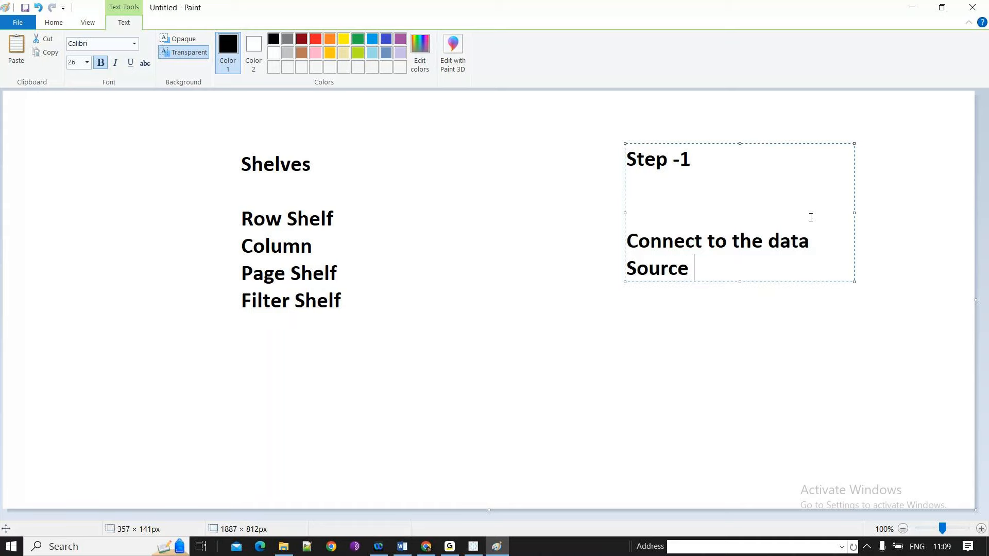
pyautogui.click(811, 217)
pyautogui.press('BackSpace')
pyautogui.click(764, 249)
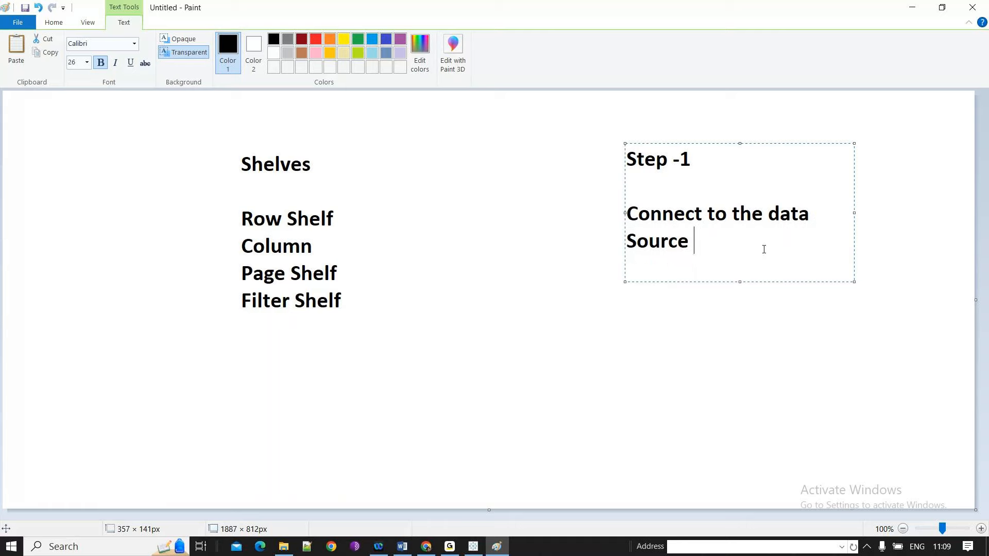
# Add a second heading "Step - 2" to the text box with "Dim & Measure" under it.
pyautogui.press('Return')
pyautogui.press('Return')
pyautogui.press('Return')
pyautogui.write('Step - ')
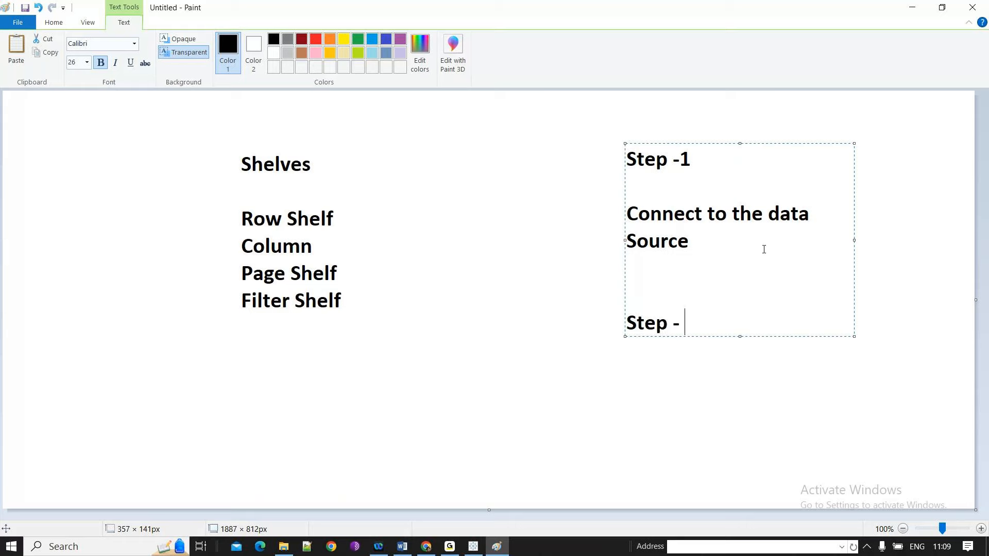
pyautogui.write('2')
pyautogui.press('Return')
pyautogui.press('Return')
pyautogui.write('Dim')
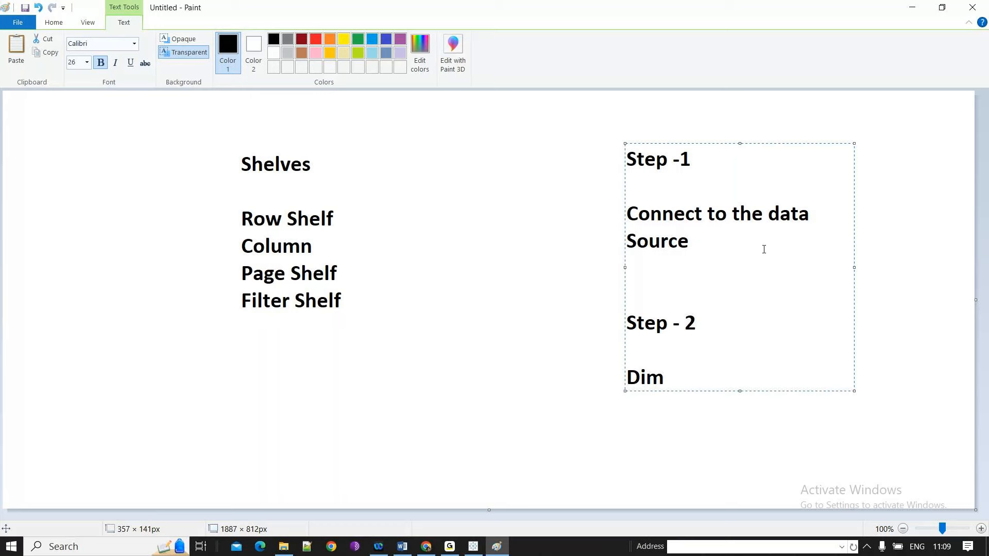
pyautogui.write(' & Measure')
# Remove one blank line above the "Step - 2" heading and the blank line below it.
pyautogui.click(649, 291)
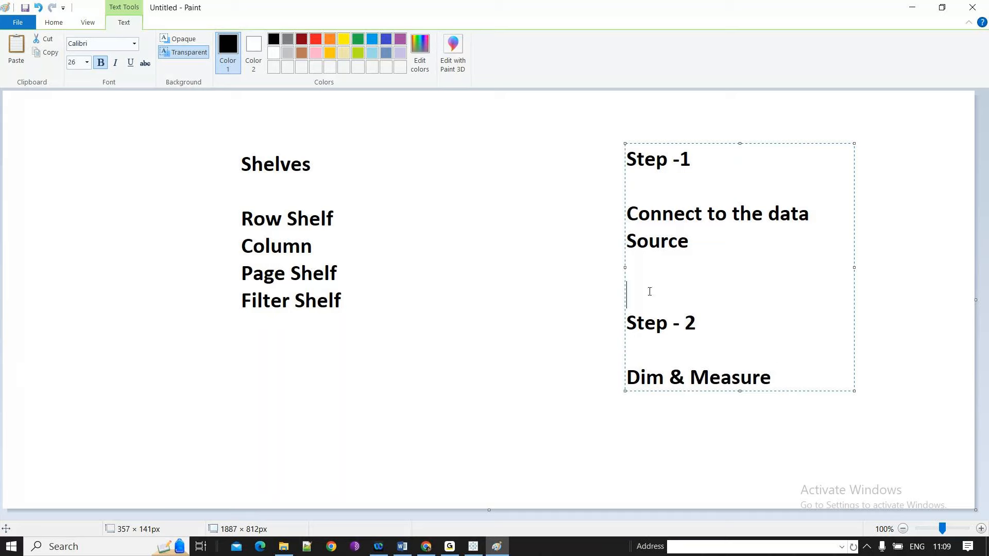
pyautogui.press('BackSpace')
pyautogui.click(628, 350)
pyautogui.press('BackSpace')
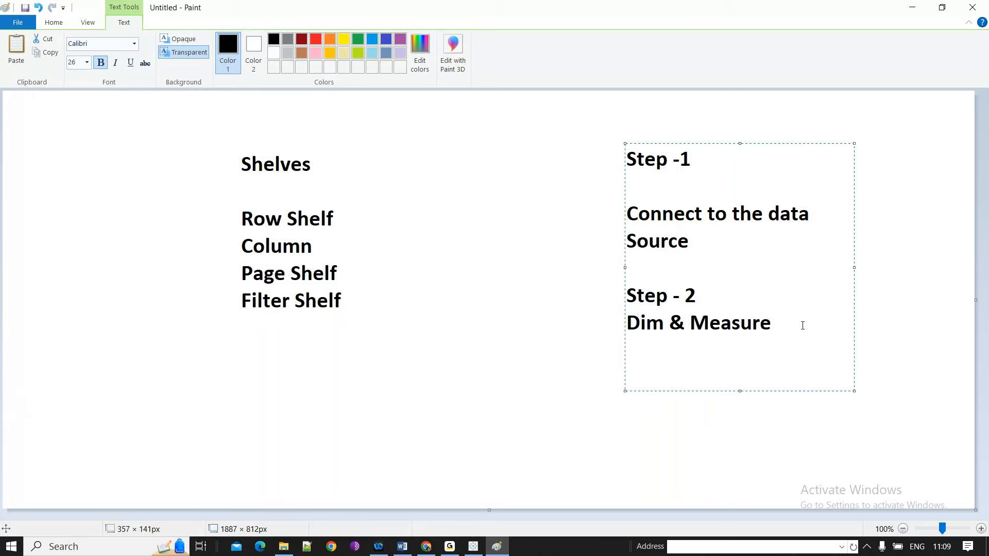
# Switch back to Tableau and add the Profit measure to the Category and Sub-Category table alongside Quantity.
pyautogui.click(912, 8)
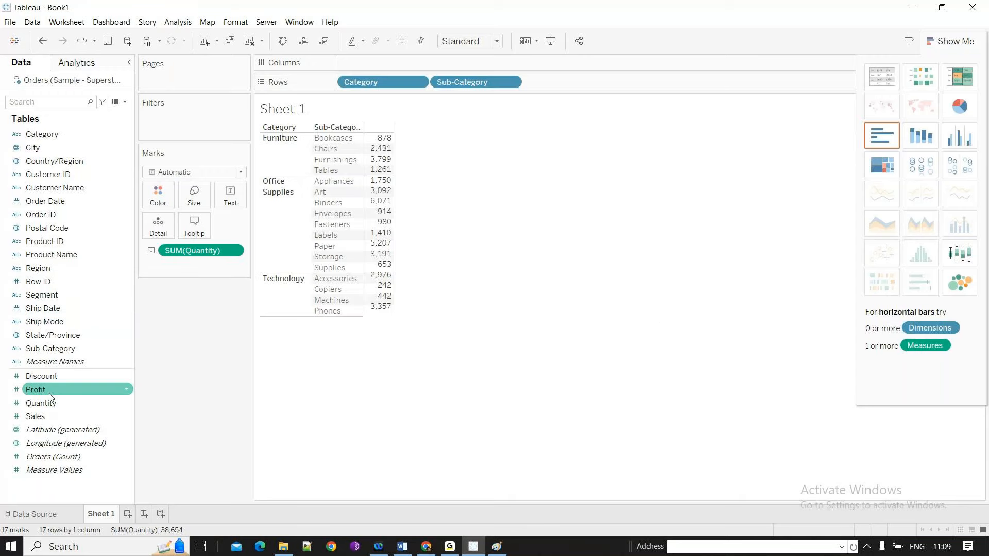
pyautogui.doubleClick(50, 393)
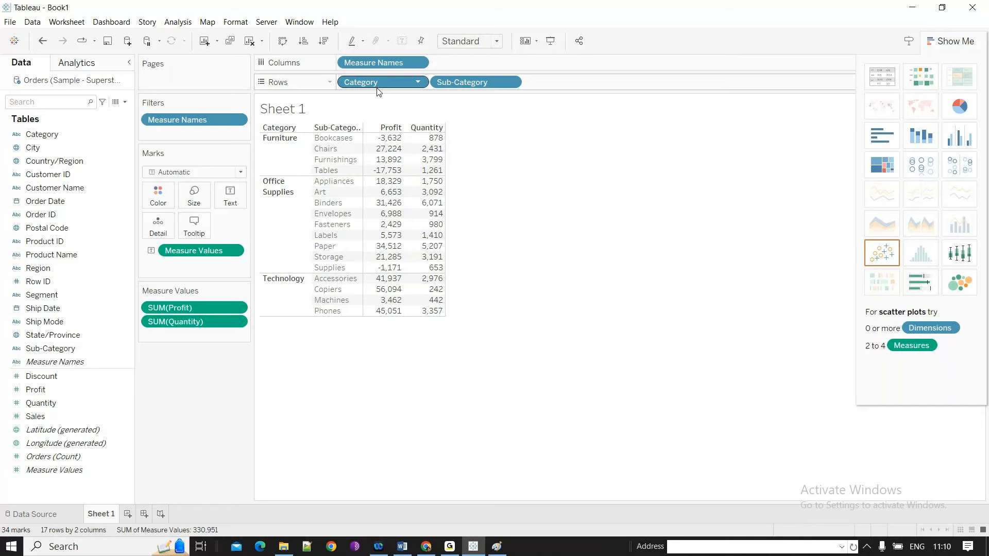
# Remove Category from Rows, and clear Sub-Category and the remaining measure fields from Sheet 1.
pyautogui.moveTo(390, 90); pyautogui.dragTo(393, 88)
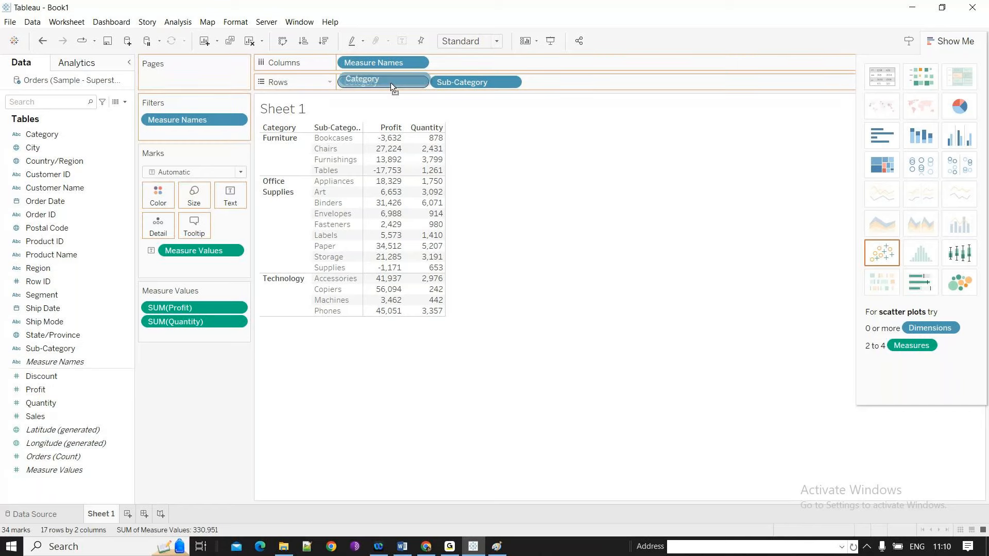
pyautogui.moveTo(392, 86); pyautogui.dragTo(360, 97)
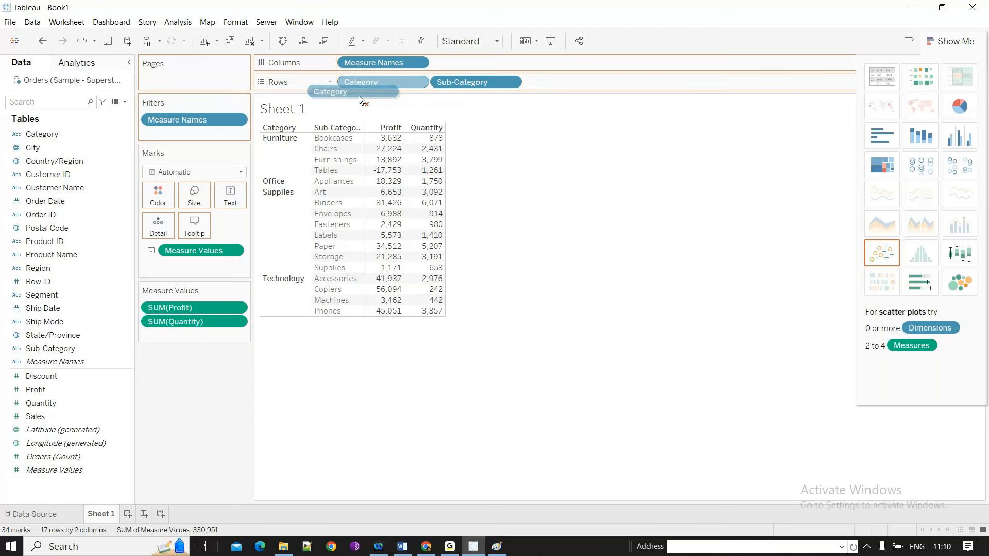
pyautogui.moveTo(359, 95); pyautogui.dragTo(359, 95)
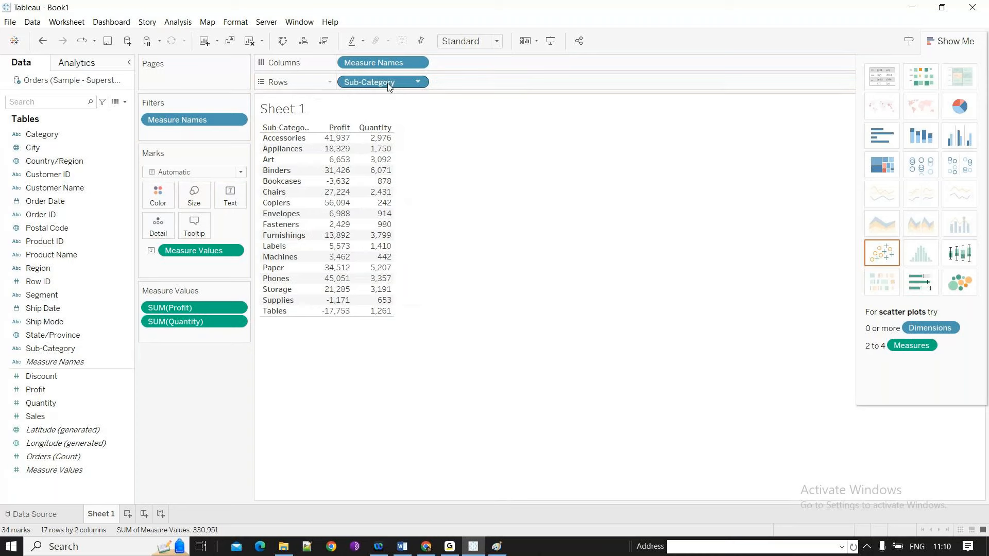
pyautogui.moveTo(389, 87); pyautogui.dragTo(415, 15)
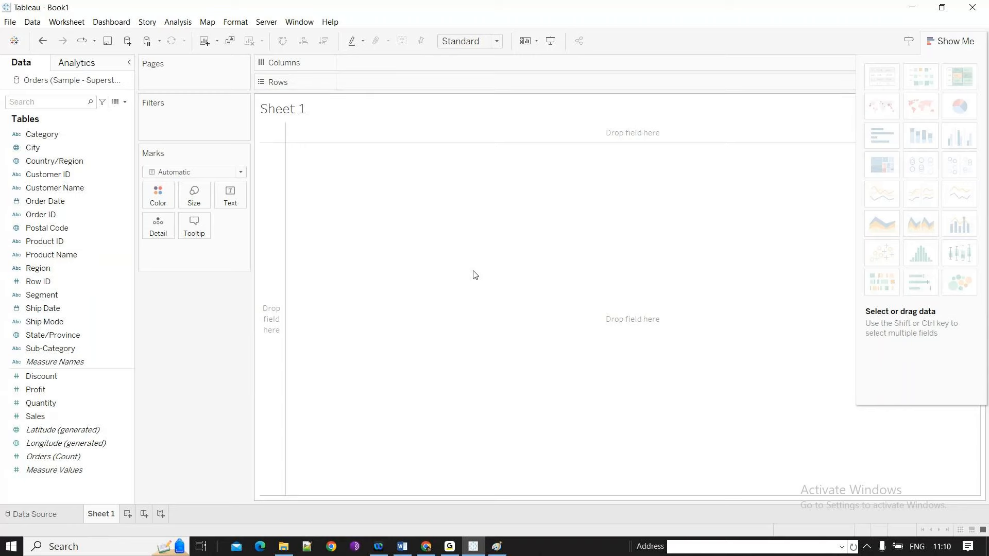
# Build a horizontal bar chart with Sub-Category on Rows and the sum of Sales on Columns.
pyautogui.click(29, 339)
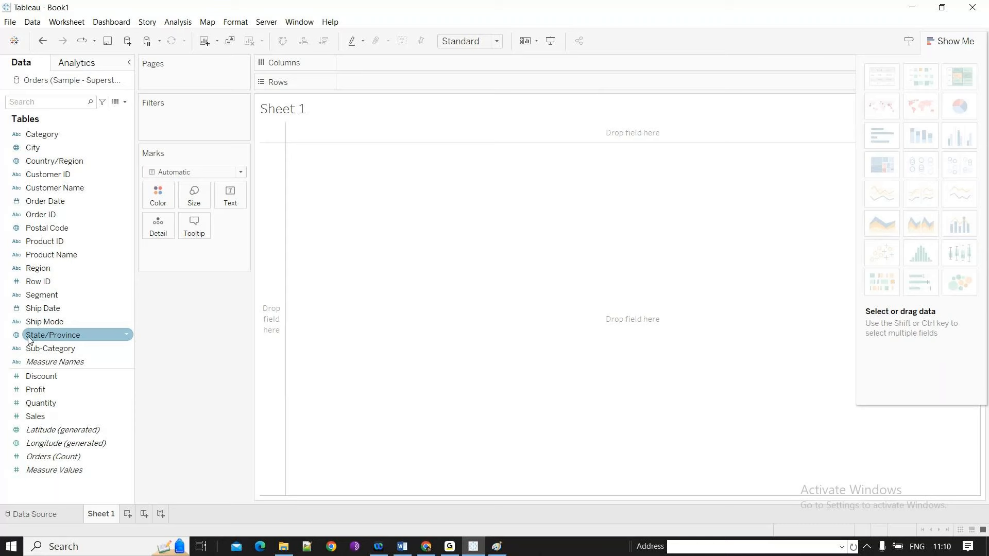
pyautogui.moveTo(31, 348); pyautogui.dragTo(397, 85)
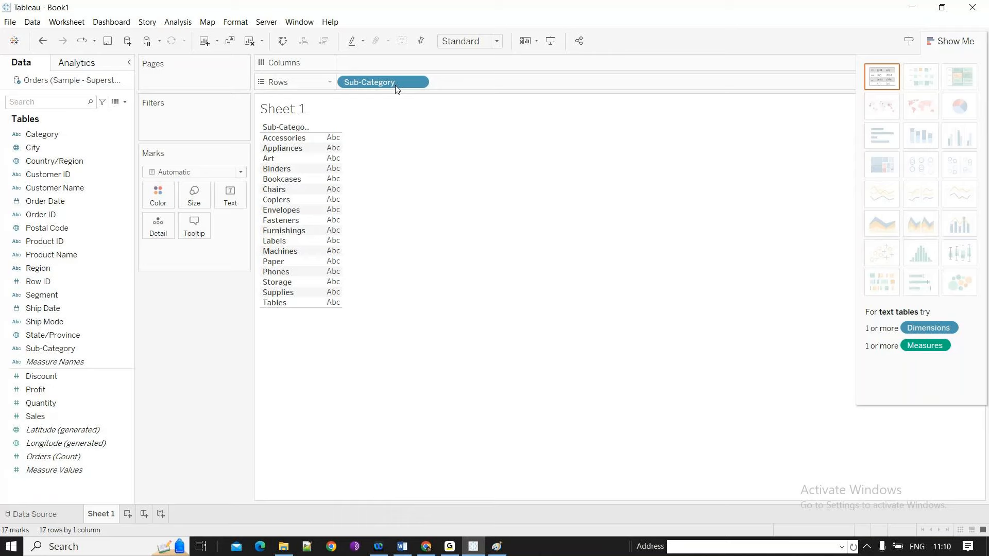
pyautogui.click(40, 420)
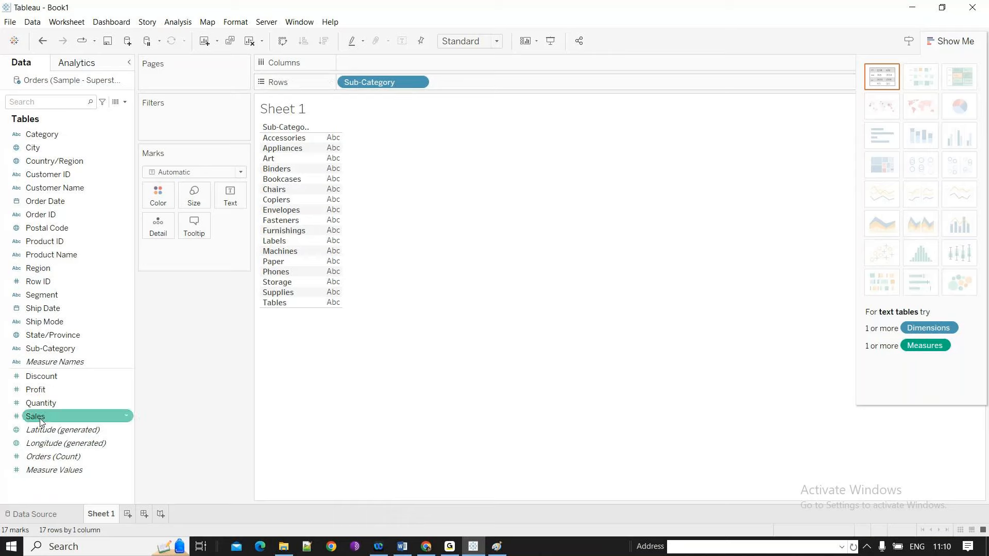
pyautogui.moveTo(40, 419); pyautogui.dragTo(433, 71)
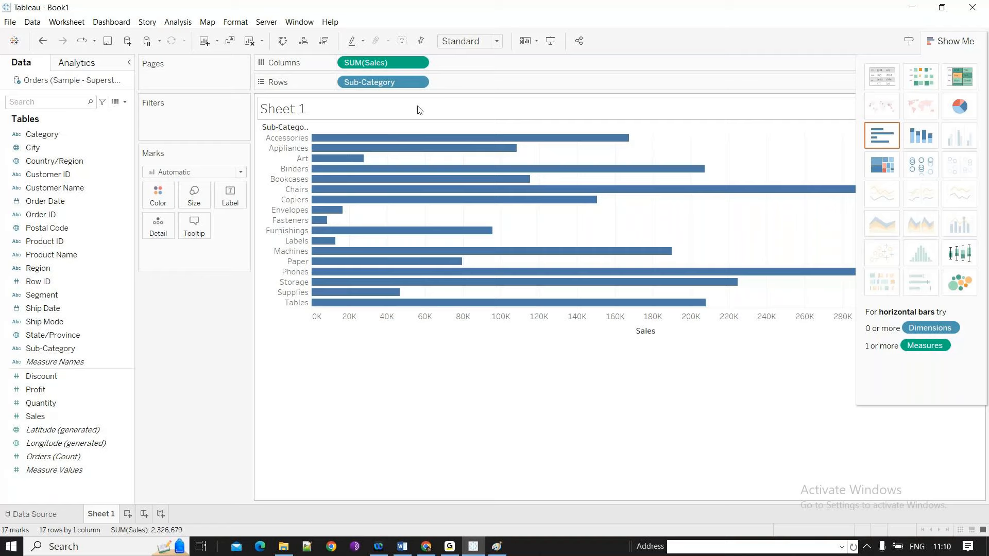
pyautogui.moveTo(440, 281)
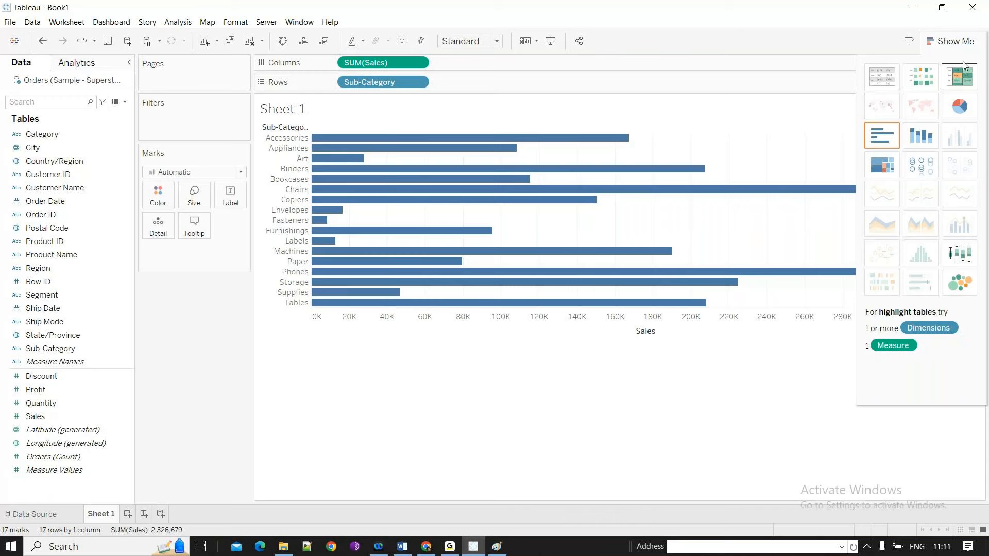
pyautogui.moveTo(551, 277)
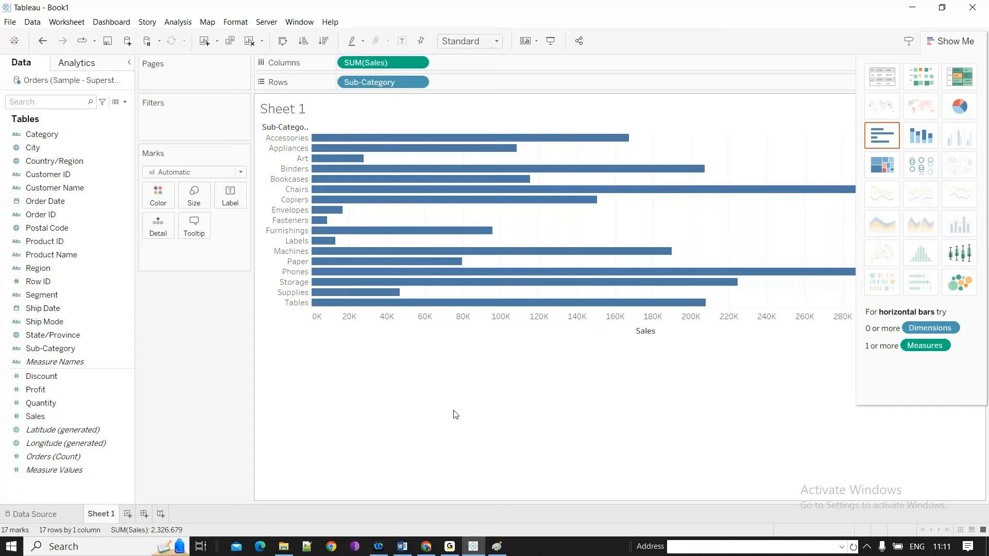
# Add a second worksheet, and replace Sheet 1's chart with vertical bars using Sub-Category on Columns and SUM(Sales) on Rows.
pyautogui.hotkey('ctrl', 'm')
pyautogui.moveTo(448, 153)
pyautogui.moveTo(333, 258)
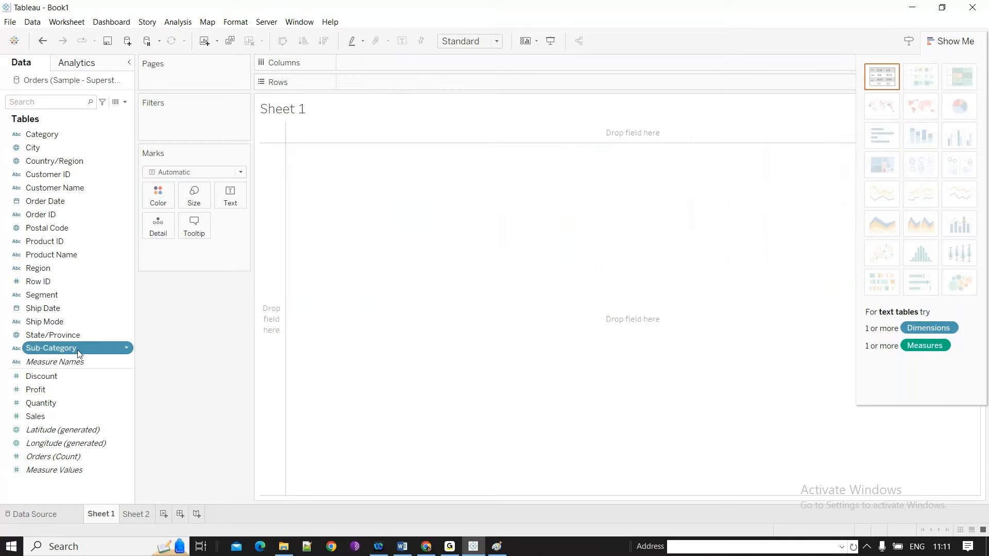
pyautogui.moveTo(79, 353); pyautogui.dragTo(407, 70)
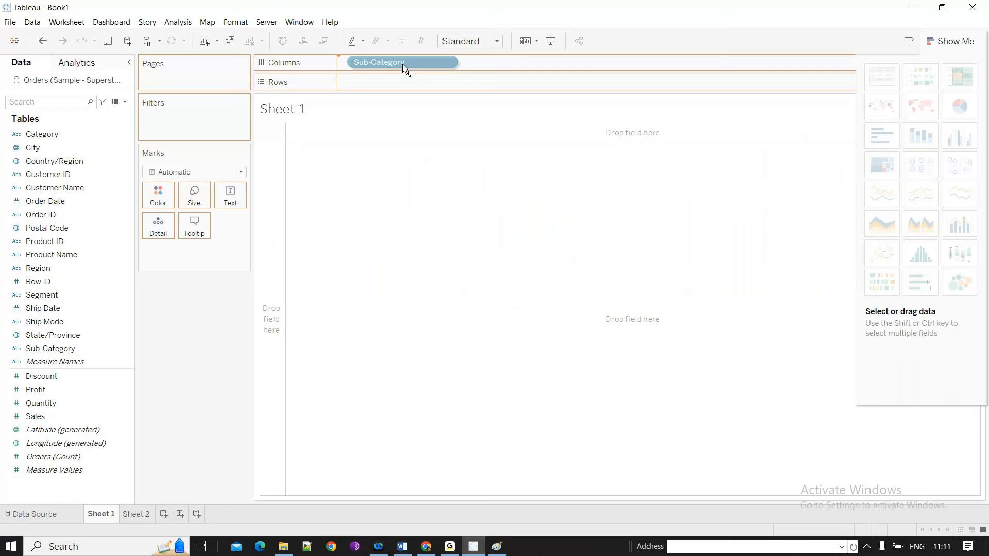
pyautogui.moveTo(403, 64); pyautogui.dragTo(393, 88)
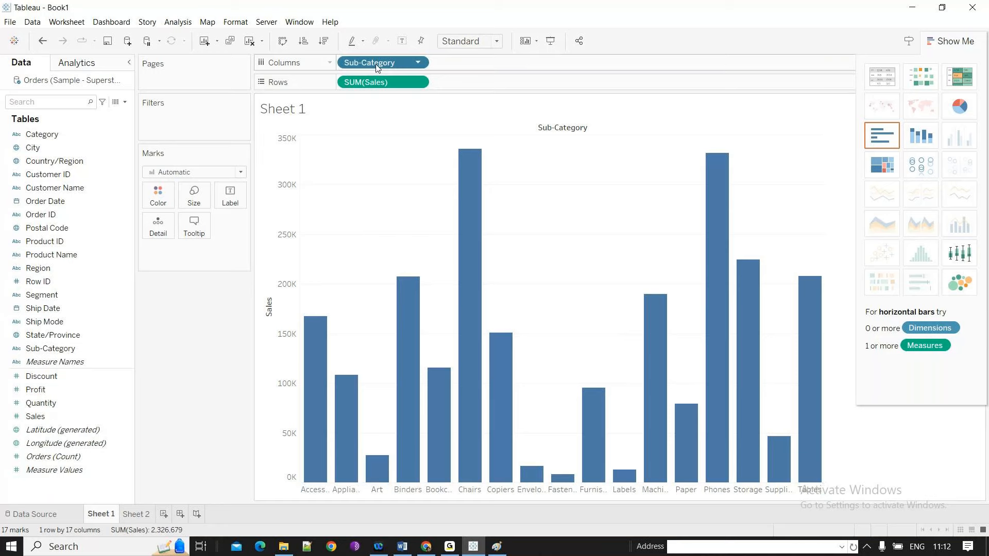
# Take the fields off Sheet 1's shelves and rebuild the vertical bars with Sub-Category on Columns and SUM(Sales) on Rows.
pyautogui.moveTo(377, 67); pyautogui.dragTo(378, 88)
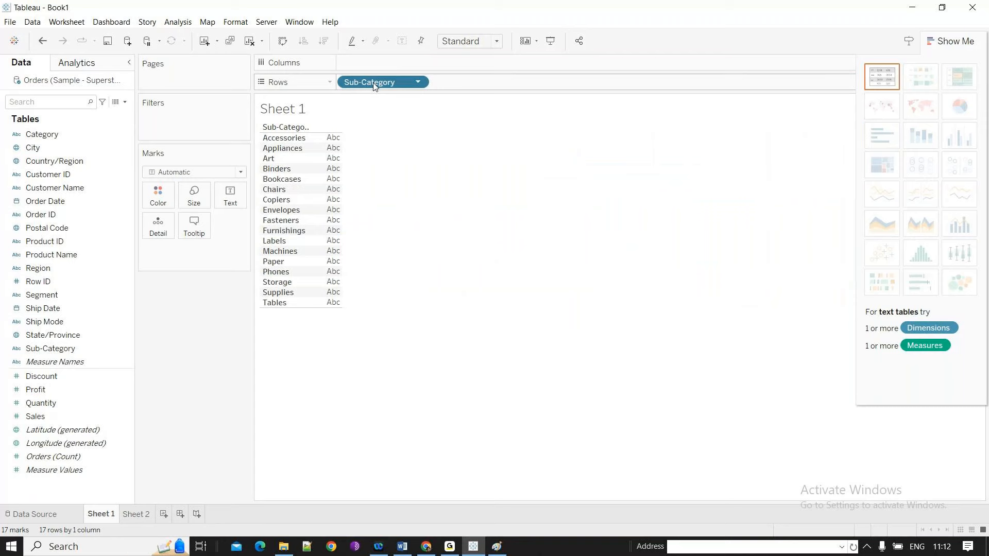
pyautogui.moveTo(374, 85); pyautogui.dragTo(84, 376)
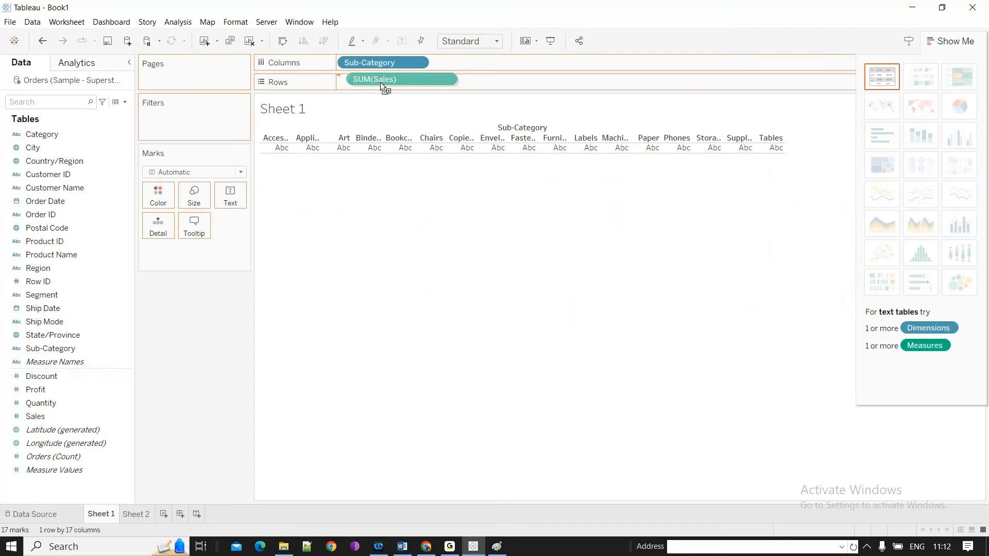
pyautogui.moveTo(380, 82); pyautogui.dragTo(392, 83)
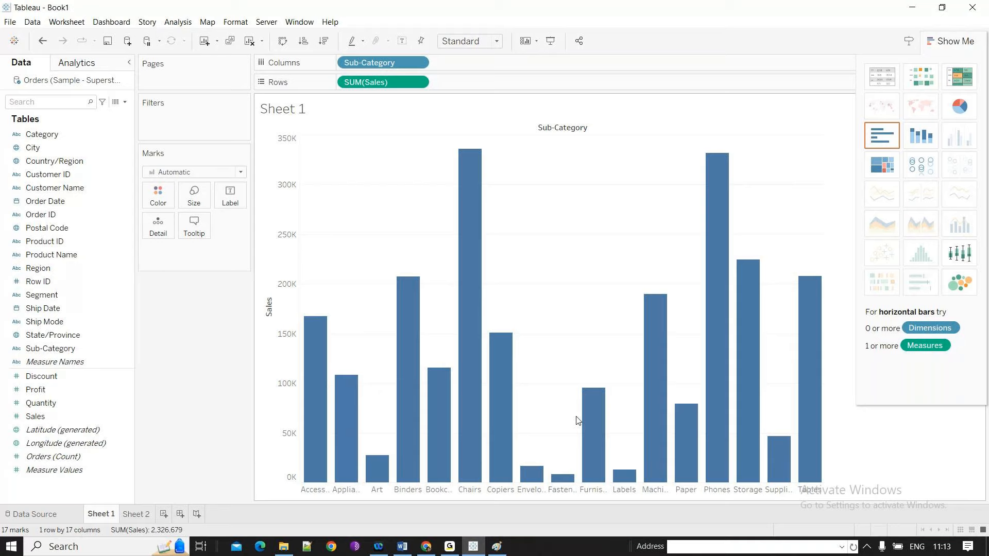
# Add Region after Sub-Category on Columns and widen the chart's columns until the region names are readable.
pyautogui.click(59, 273)
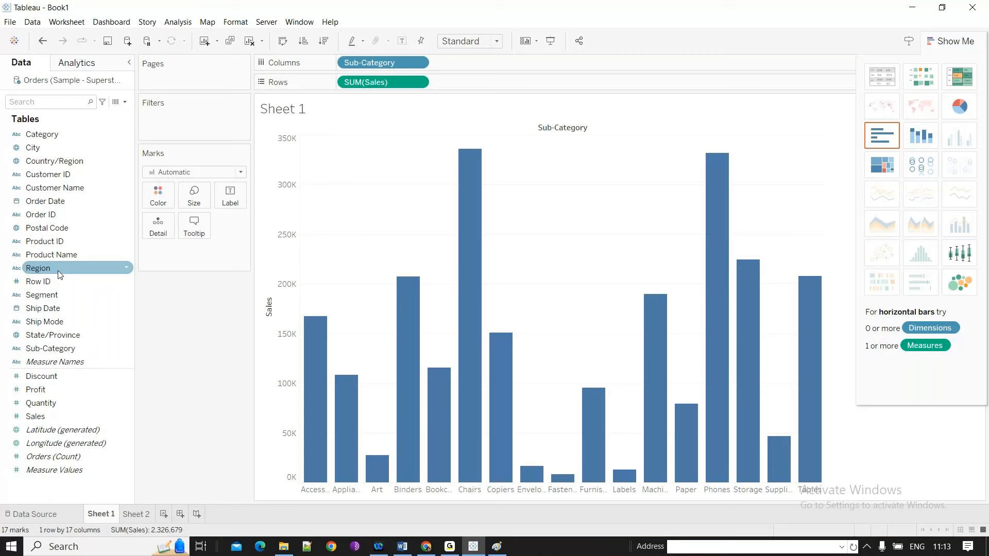
pyautogui.moveTo(59, 273); pyautogui.dragTo(573, 446)
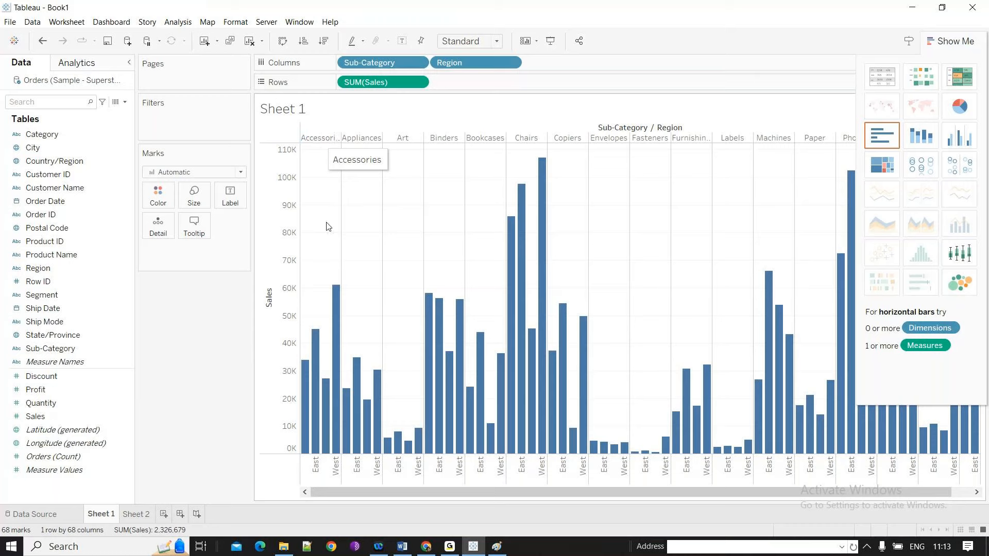
pyautogui.moveTo(341, 468); pyautogui.dragTo(366, 465)
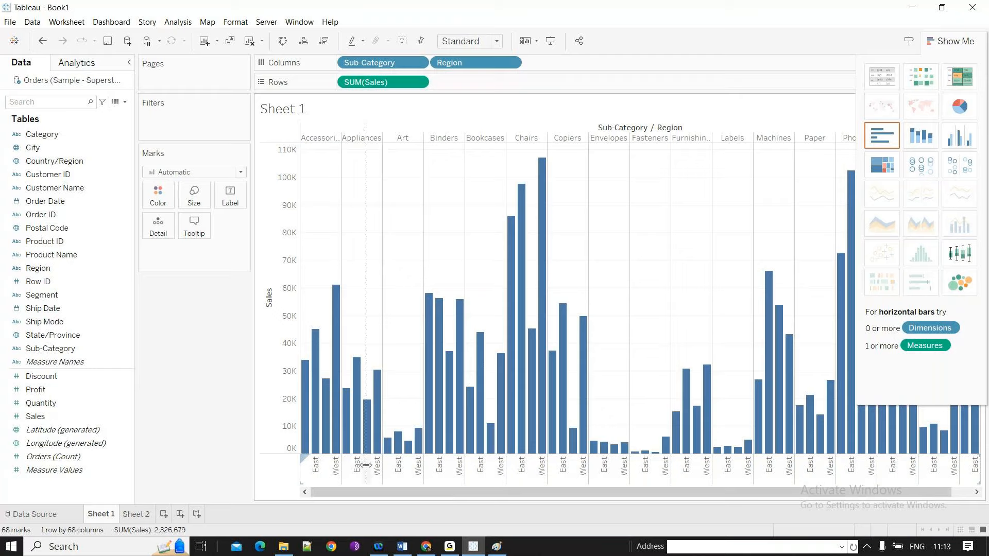
pyautogui.moveTo(366, 465); pyautogui.dragTo(366, 465)
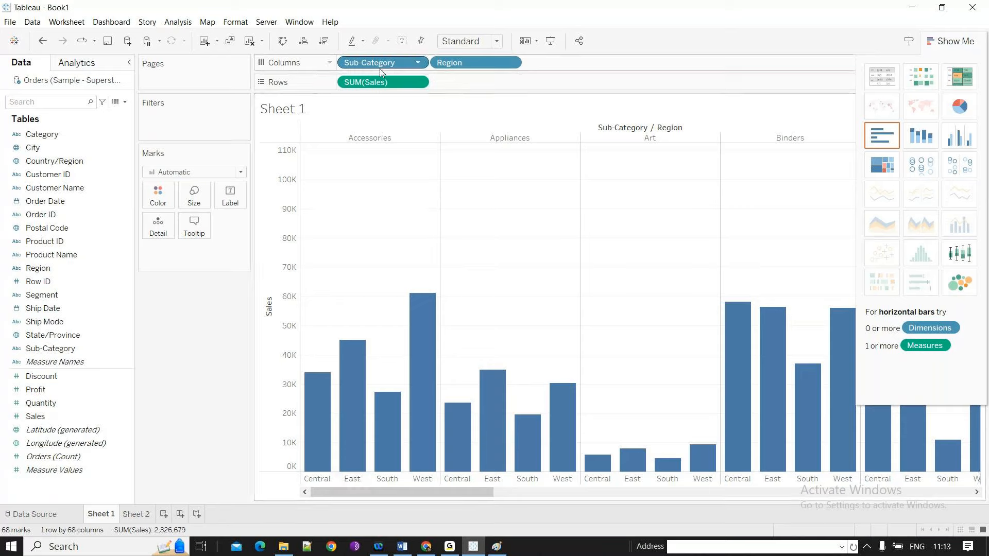
# Move Sub-Category behind Region on Columns, and replace Sub-Category with Category.
pyautogui.moveTo(379, 69); pyautogui.dragTo(590, 69)
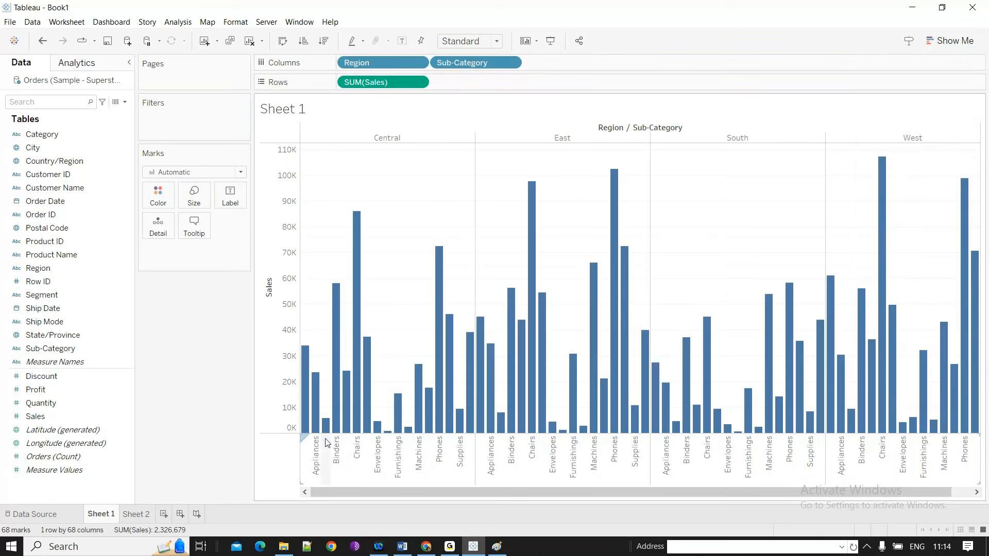
pyautogui.moveTo(359, 227)
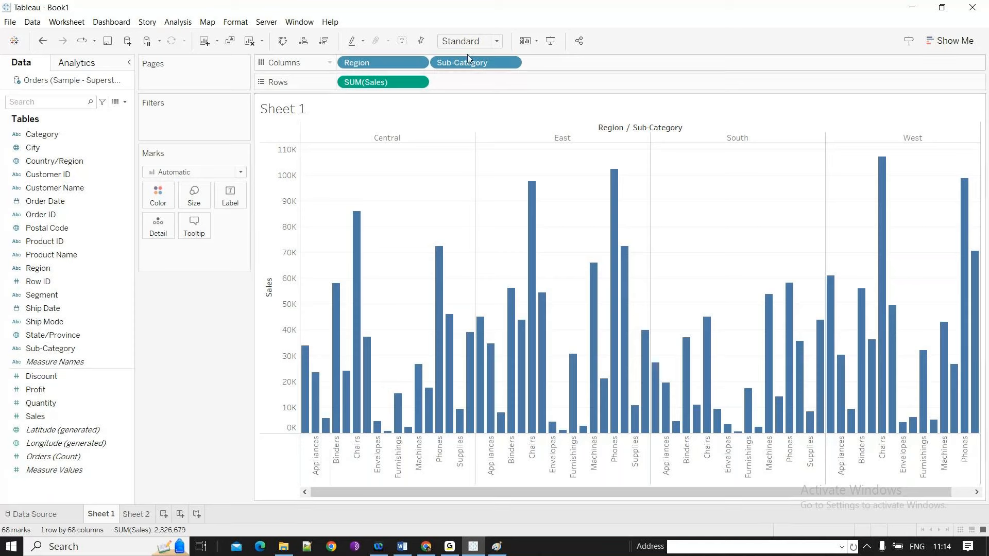
pyautogui.moveTo(467, 57); pyautogui.dragTo(499, 4)
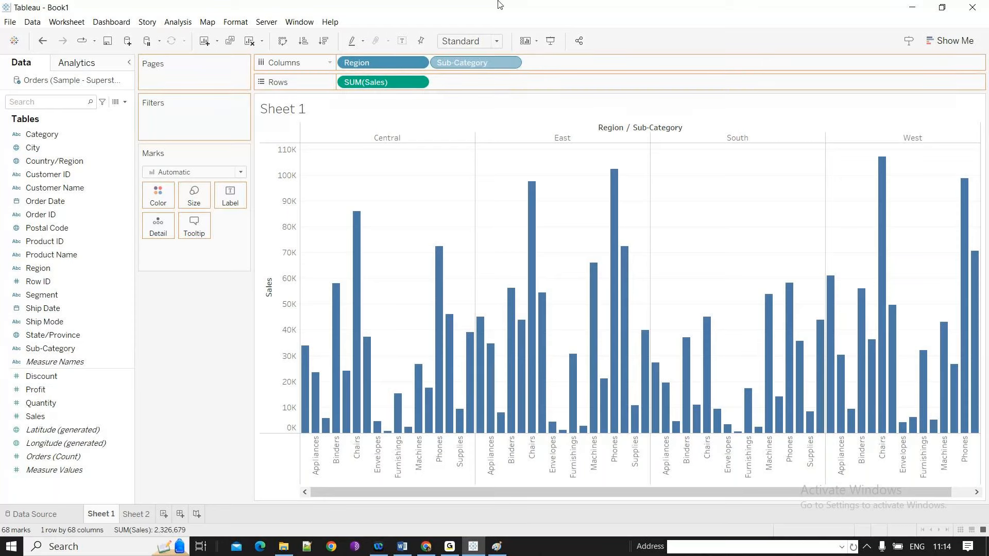
pyautogui.moveTo(499, 4); pyautogui.dragTo(503, 71)
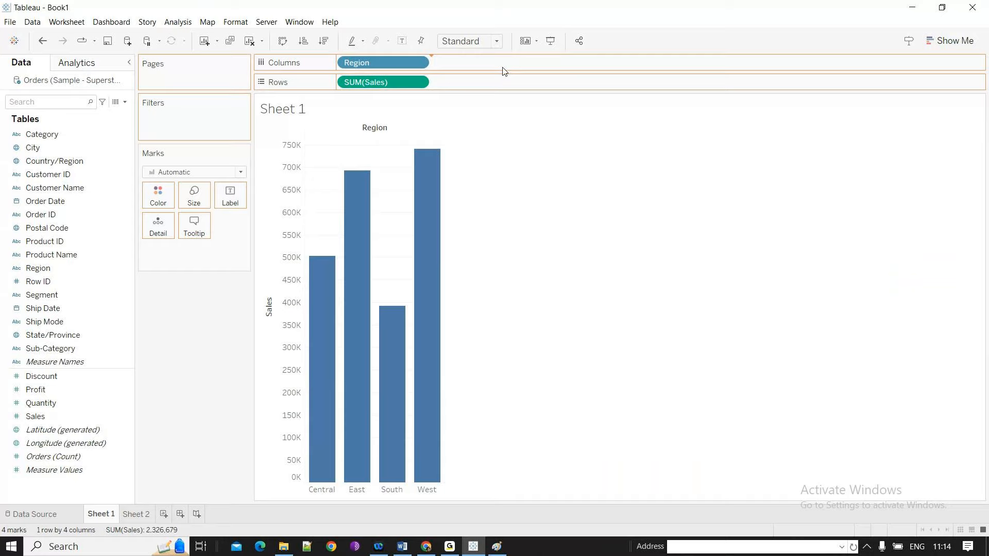
pyautogui.moveTo(503, 71); pyautogui.dragTo(503, 71)
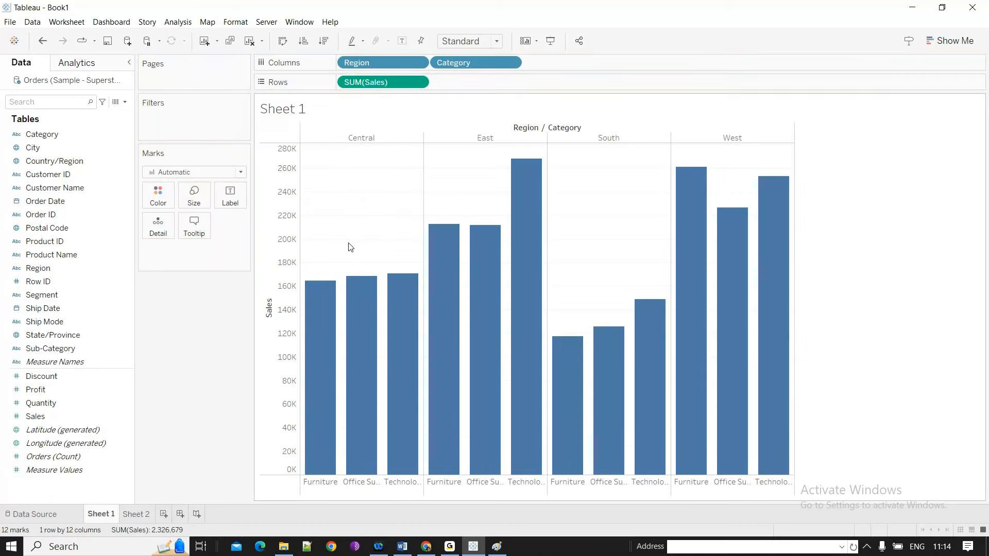
pyautogui.moveTo(666, 393)
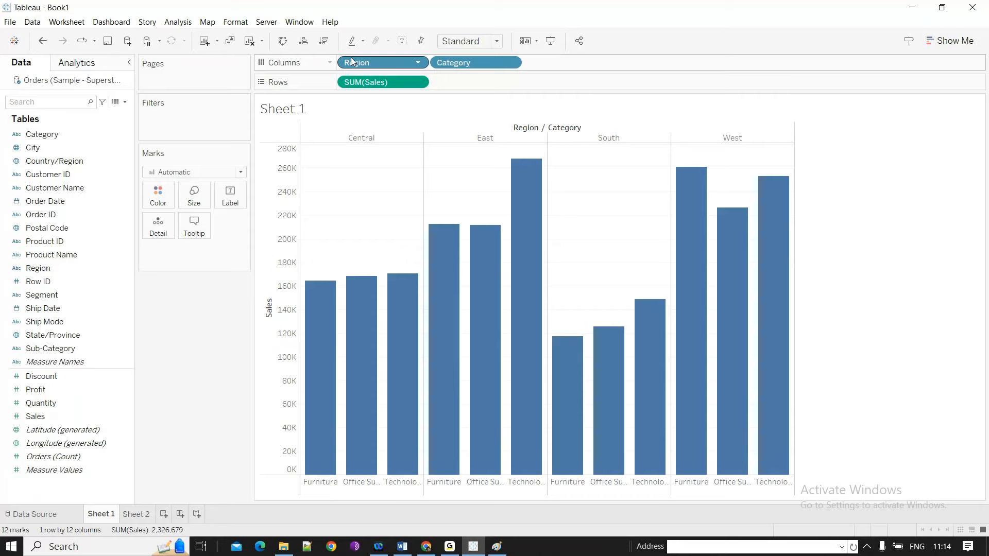
pyautogui.moveTo(355, 428)
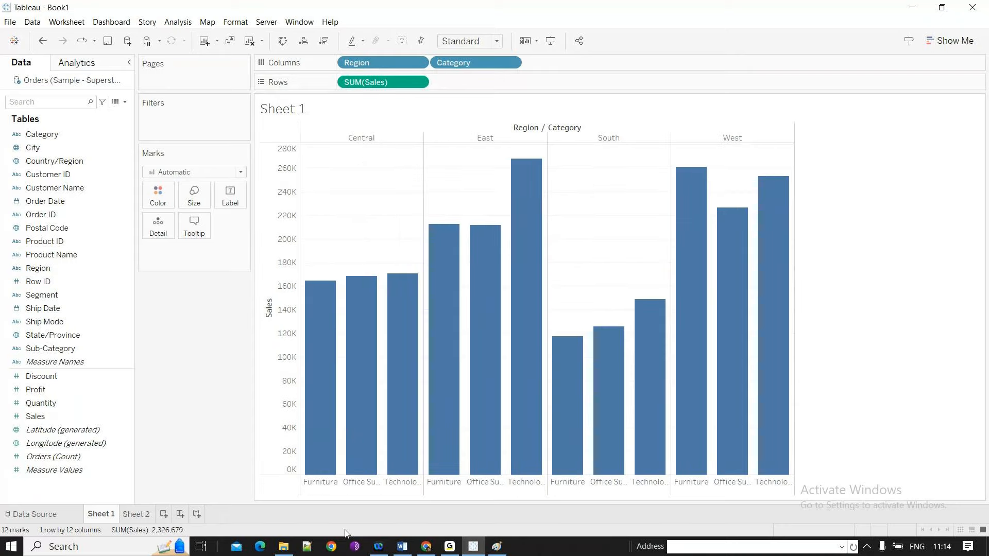
# Remove Category from Columns and add the Profit and Quantity measures after Sales on Rows.
pyautogui.moveTo(489, 255)
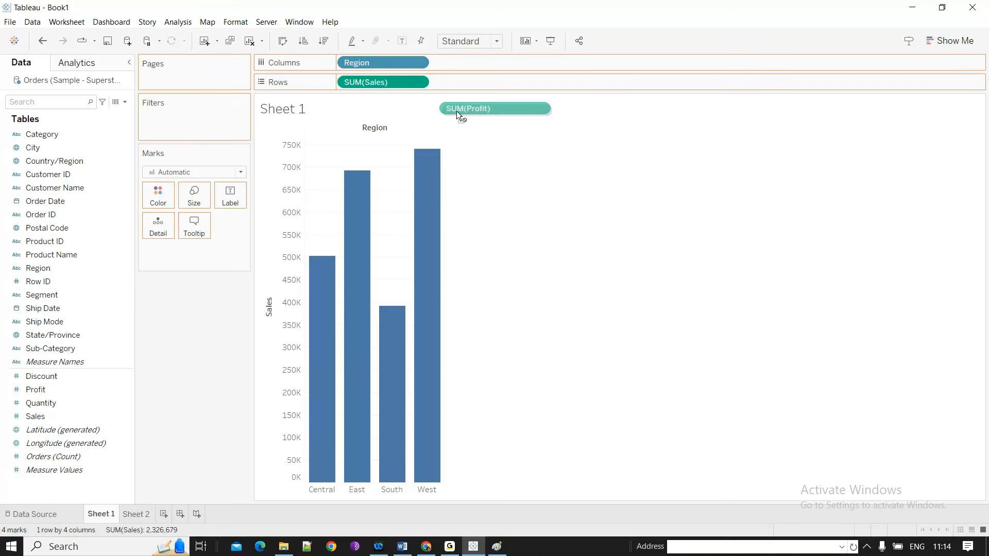
pyautogui.moveTo(457, 111); pyautogui.dragTo(480, 89)
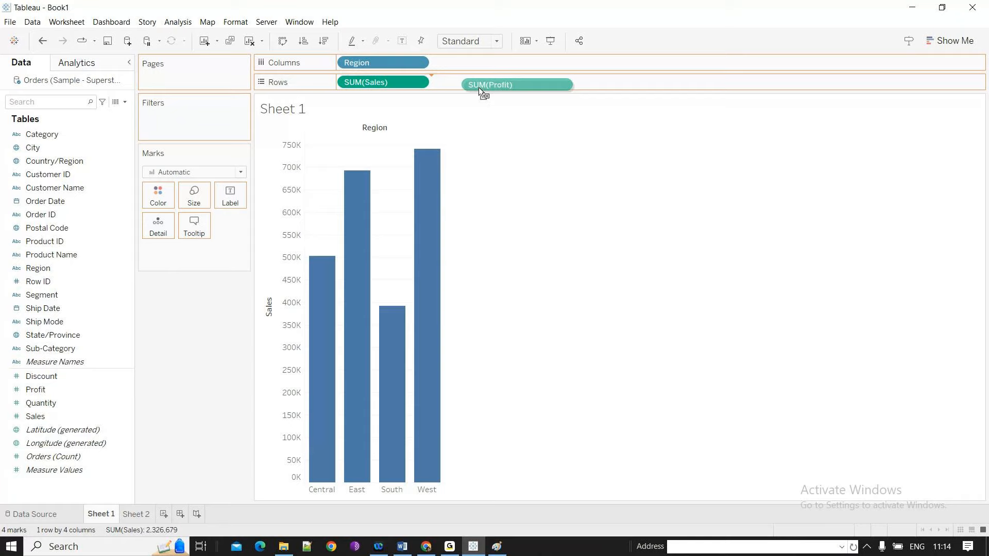
pyautogui.moveTo(478, 87); pyautogui.dragTo(479, 87)
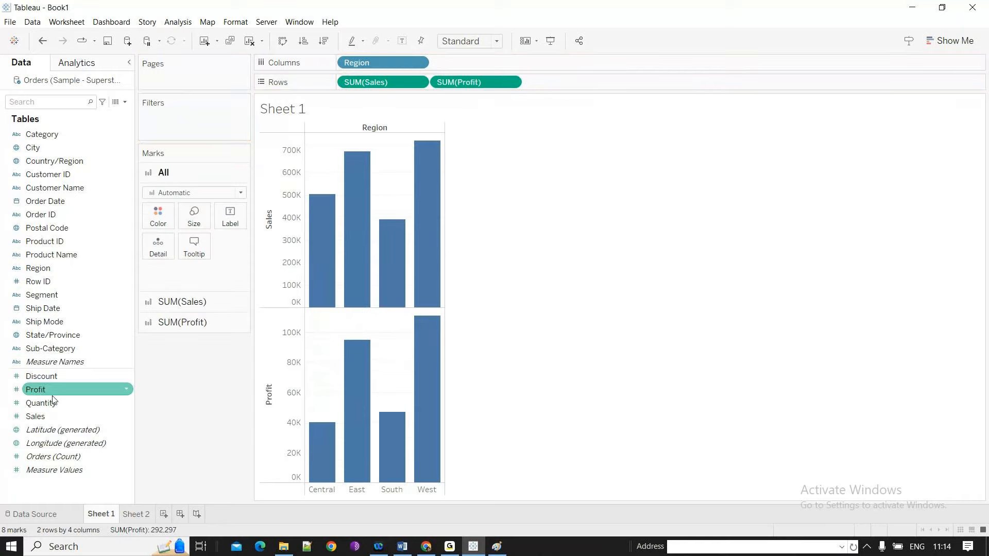
pyautogui.click(50, 413)
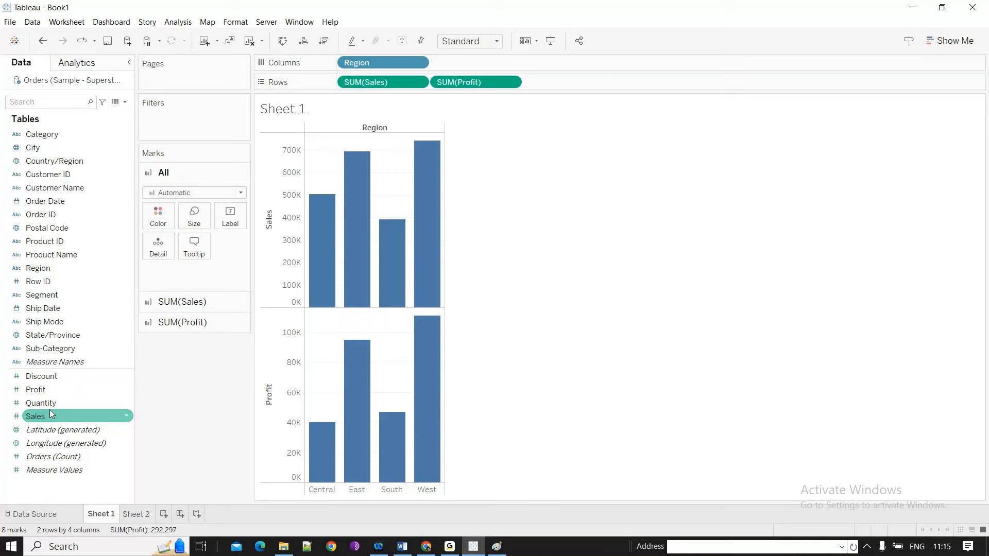
pyautogui.moveTo(46, 404); pyautogui.dragTo(572, 123)
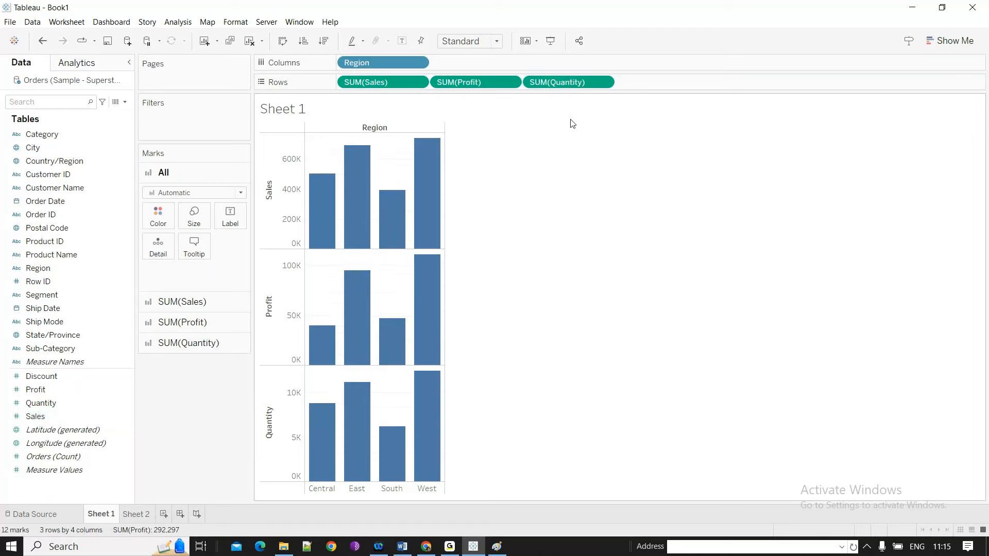
pyautogui.moveTo(444, 306)
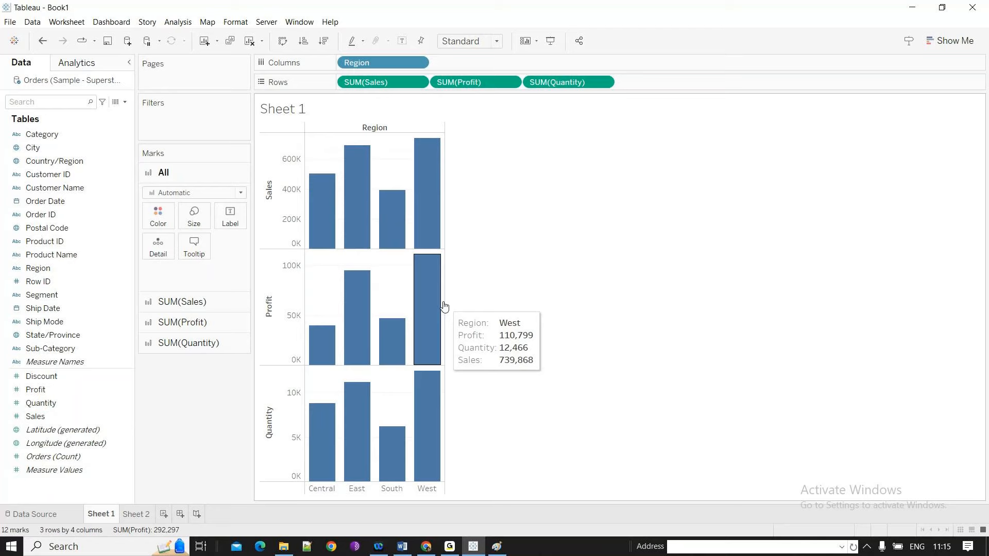
# Add Ship Mode after Region on Columns and narrow the chart's columns slightly.
pyautogui.click(75, 241)
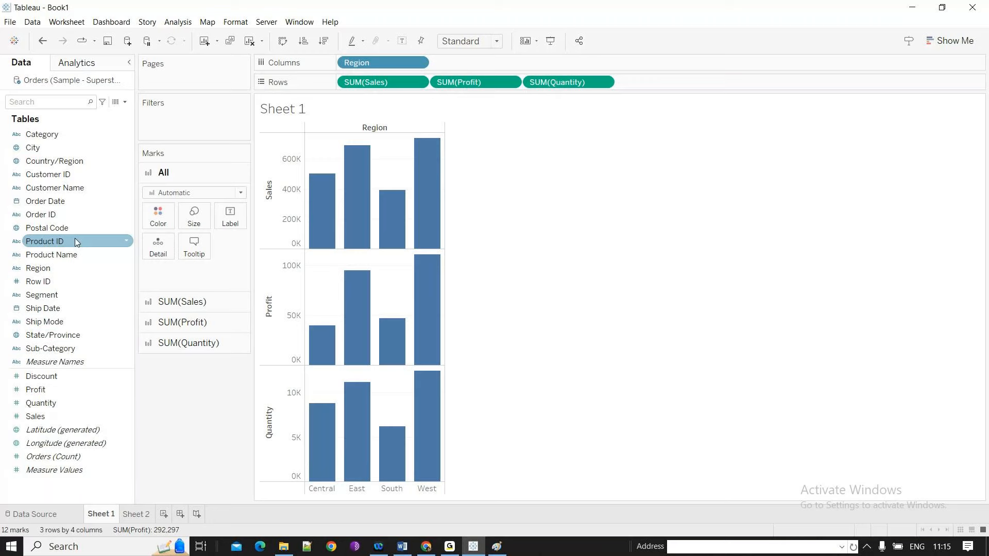
pyautogui.click(54, 296)
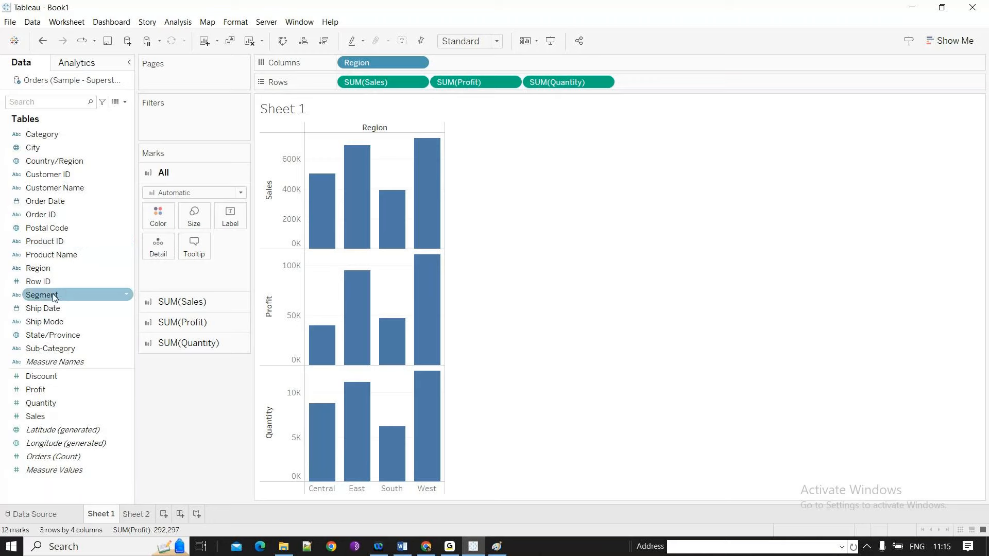
pyautogui.click(54, 323)
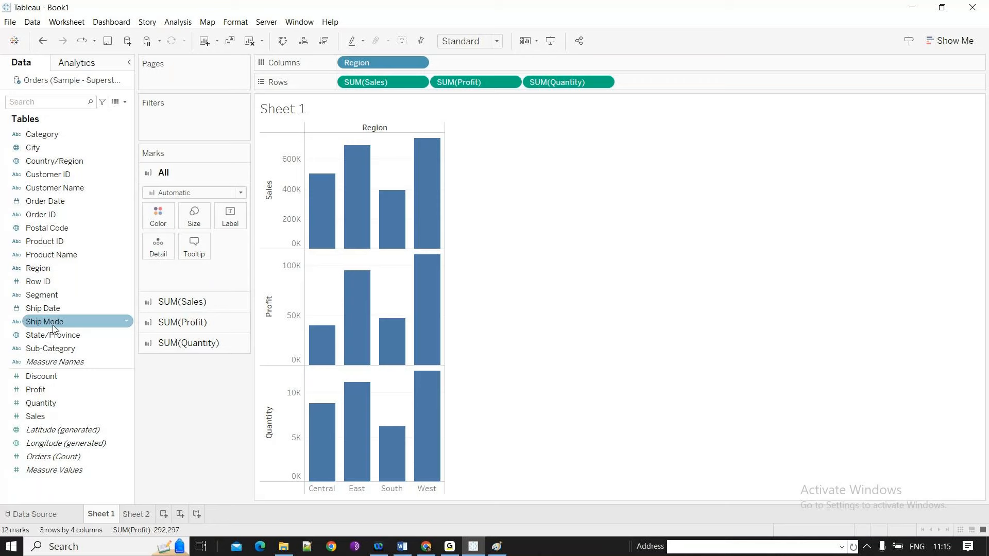
pyautogui.moveTo(53, 321); pyautogui.dragTo(382, 490)
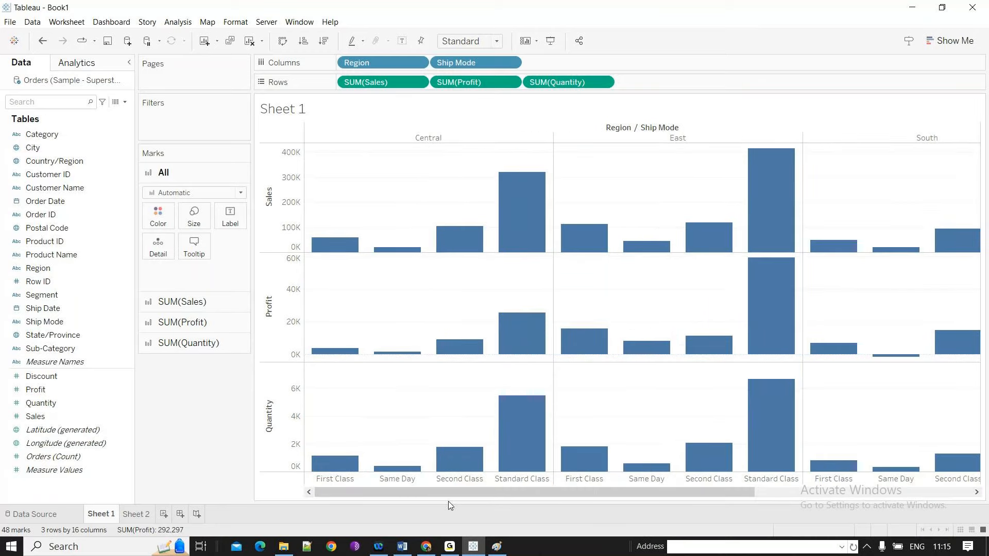
pyautogui.hotkey('ctrl', 'Left')
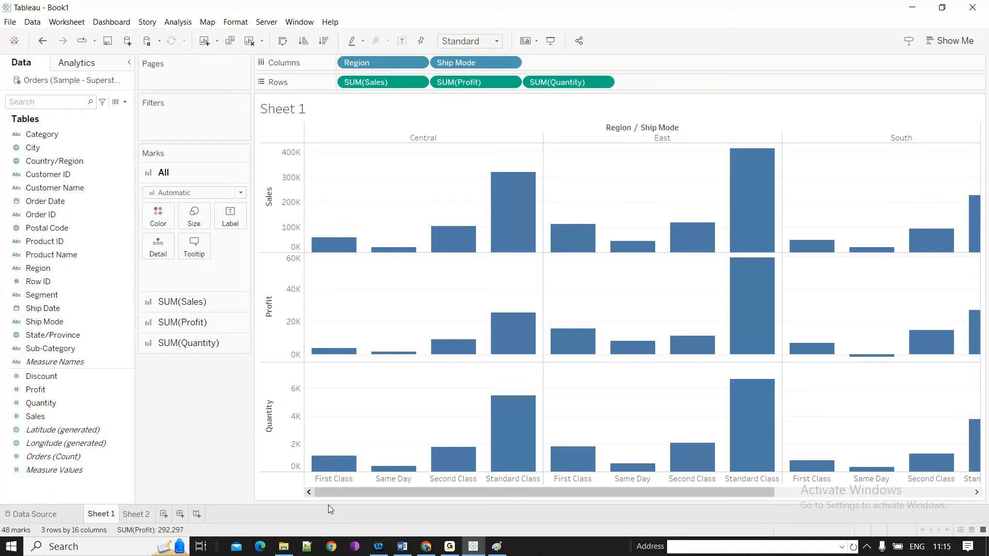
pyautogui.moveTo(338, 352)
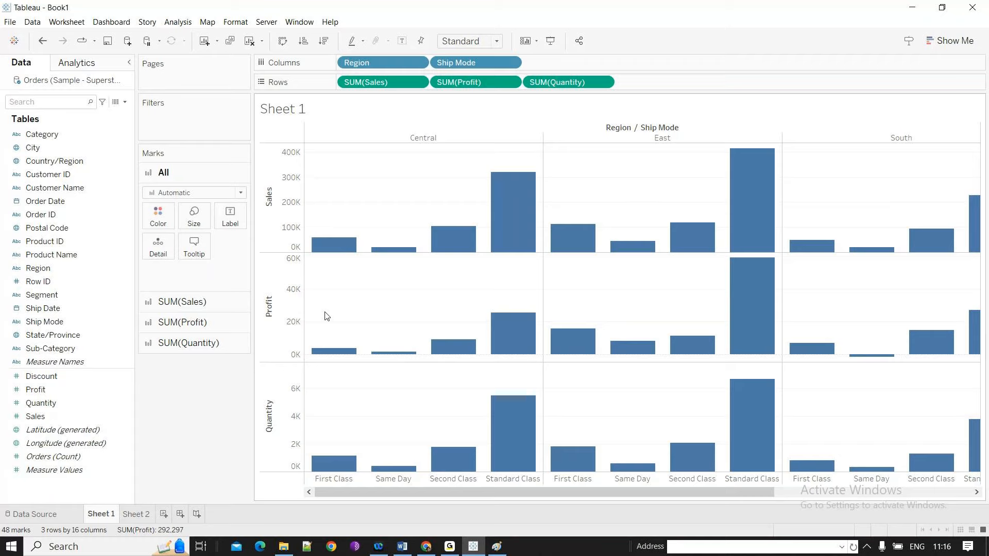
# Remove Ship Mode and Region from Columns, and replace Quantity on Rows with a second SUM(Profit).
pyautogui.moveTo(748, 492); pyautogui.dragTo(586, 62)
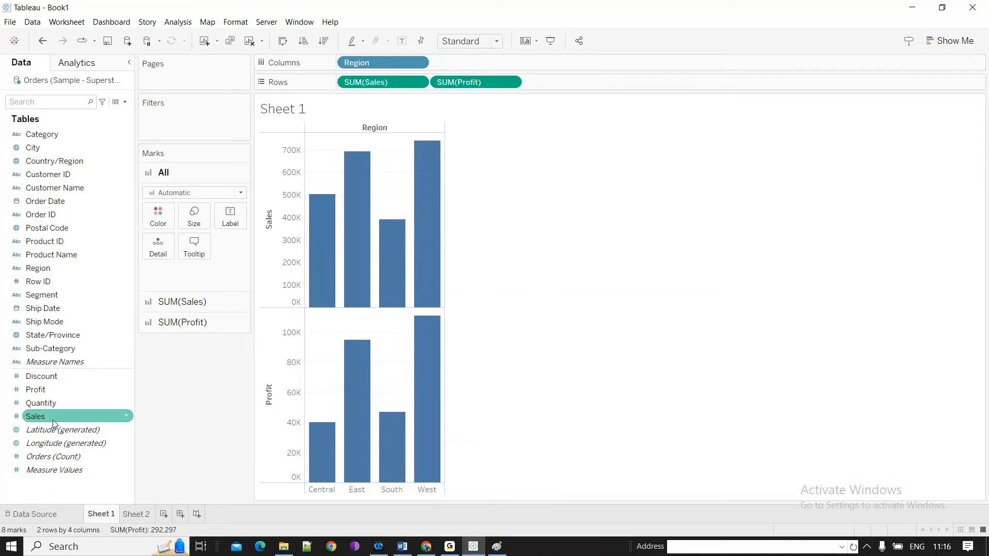
pyautogui.moveTo(53, 423); pyautogui.dragTo(470, 148)
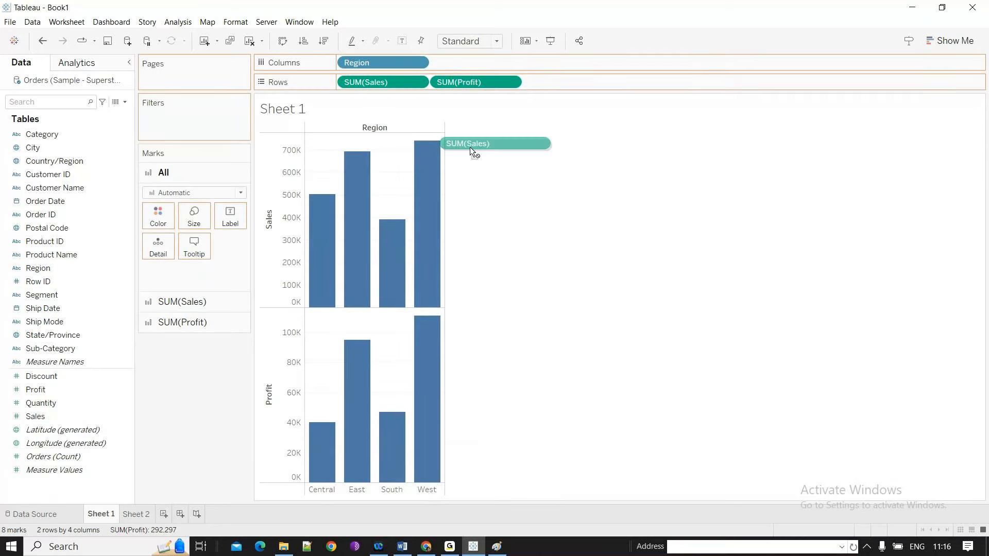
pyautogui.moveTo(470, 147); pyautogui.dragTo(470, 147)
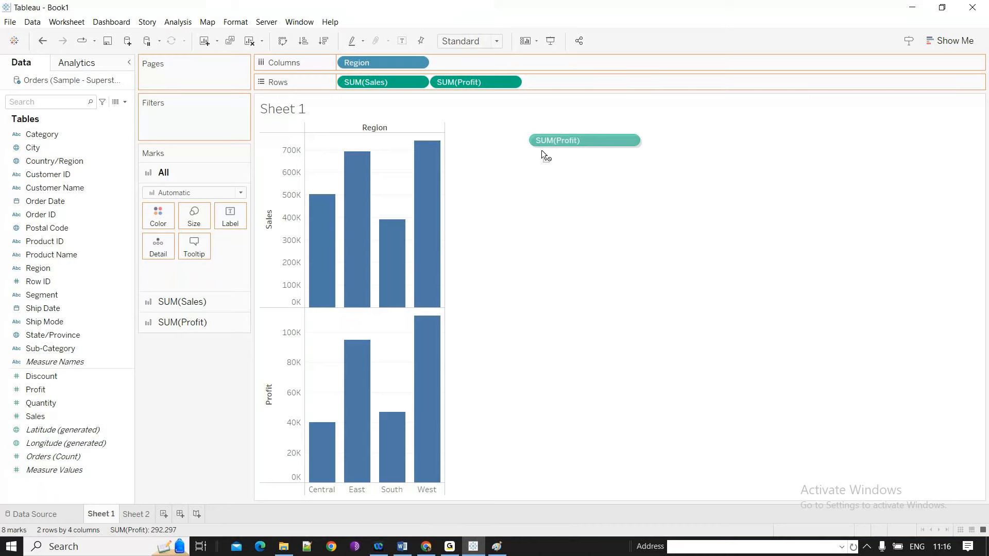
pyautogui.moveTo(542, 150); pyautogui.dragTo(574, 89)
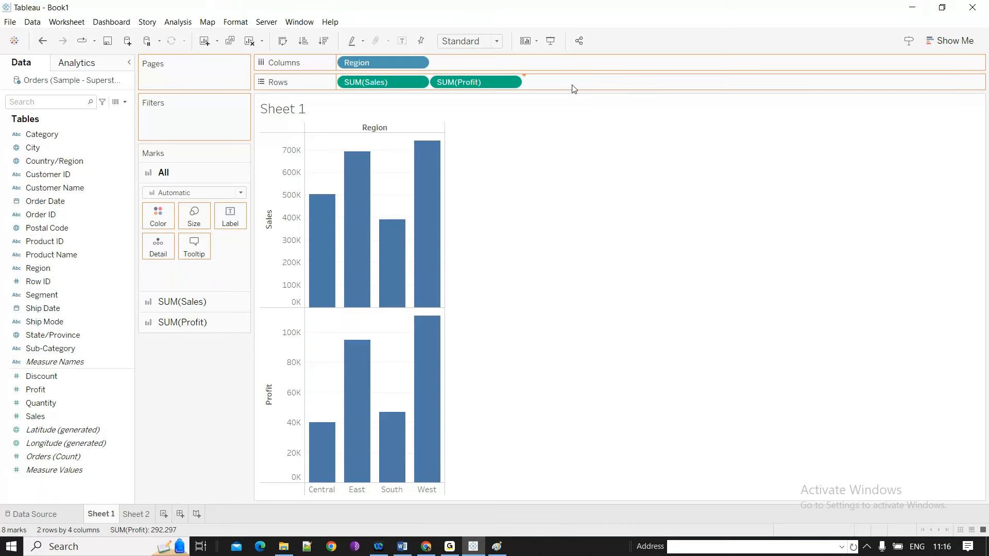
pyautogui.moveTo(572, 88); pyautogui.dragTo(573, 89)
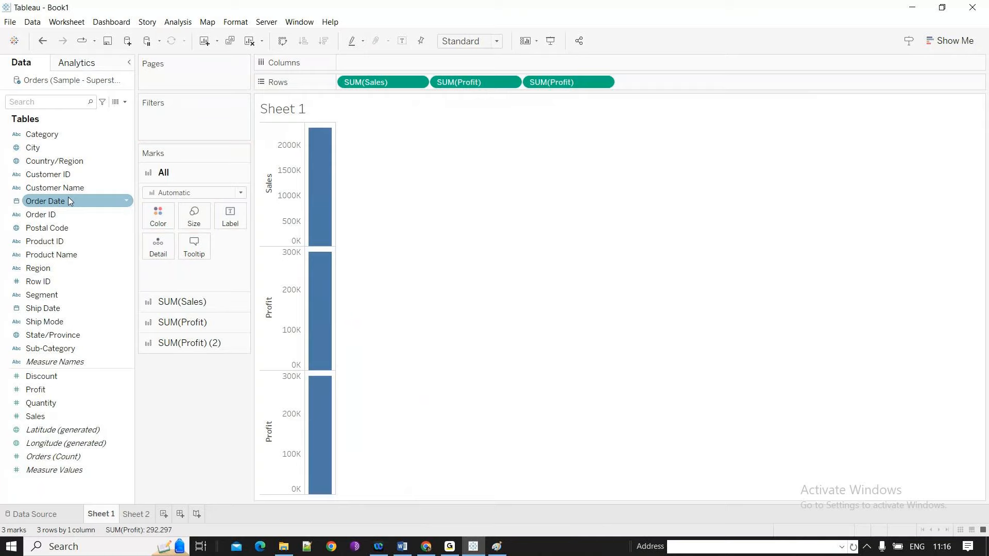
# Add Sub-Category to Columns and place Region in front of it.
pyautogui.click(66, 350)
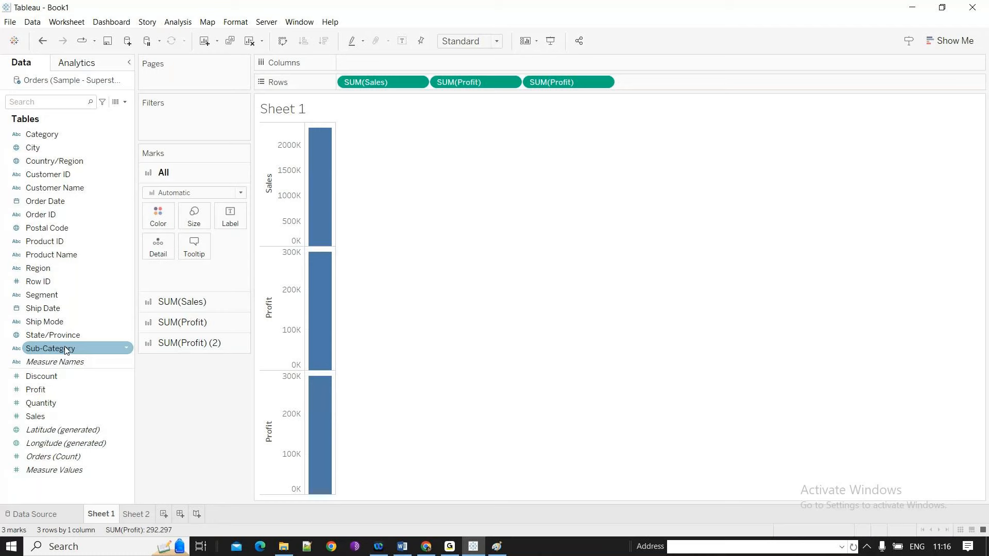
pyautogui.moveTo(65, 349); pyautogui.dragTo(374, 307)
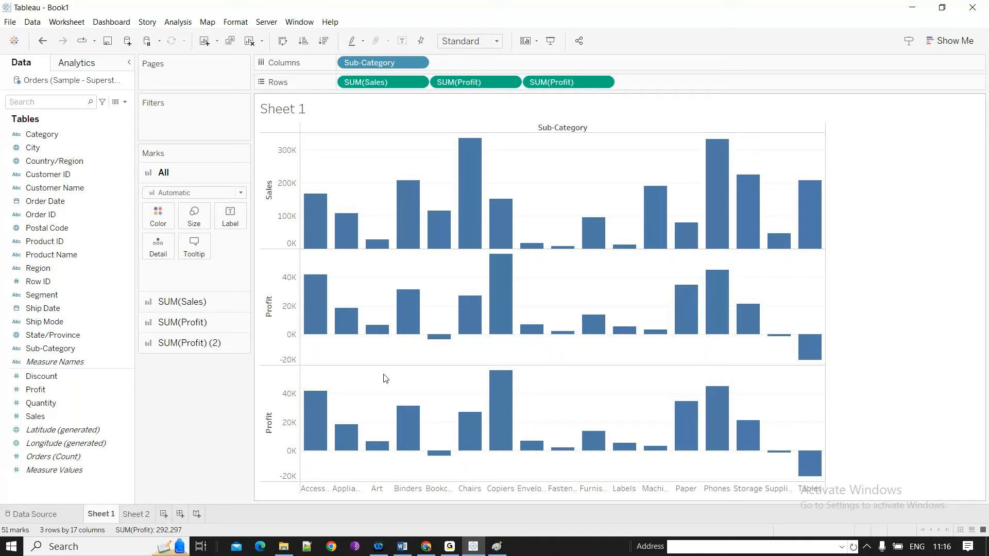
pyautogui.moveTo(38, 268); pyautogui.dragTo(352, 76)
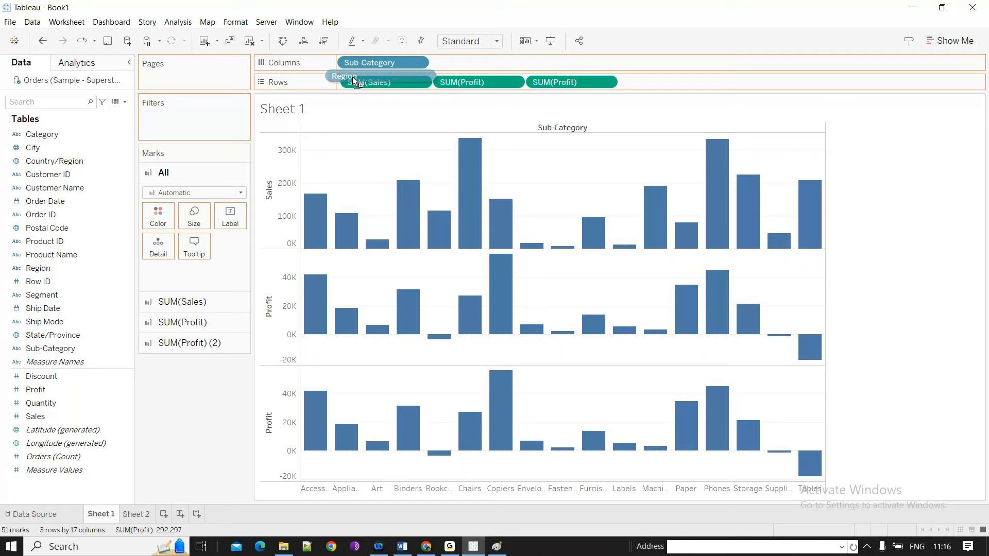
pyautogui.moveTo(354, 80); pyautogui.dragTo(344, 63)
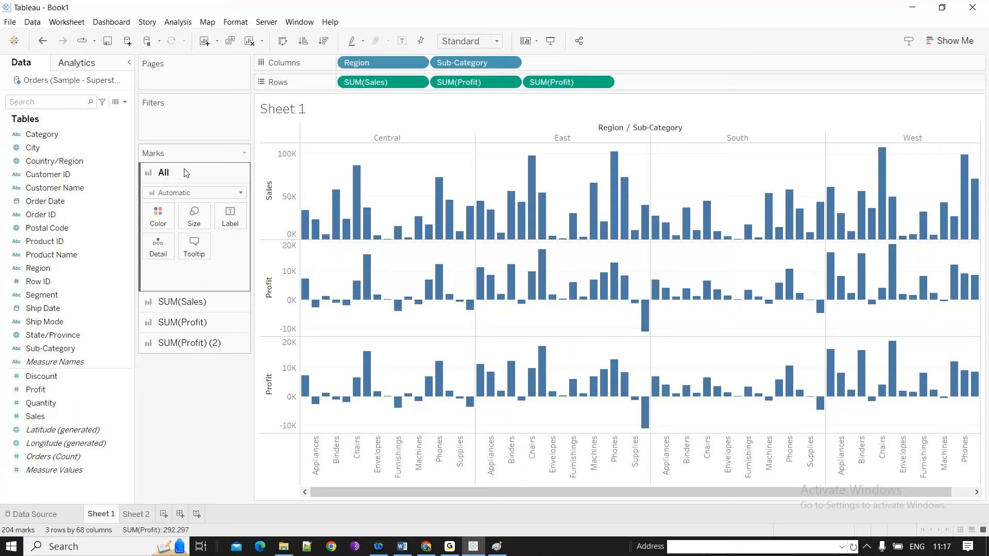
# Replace the second SUM(Profit) on Rows with SUM(Quantity).
pyautogui.click(45, 403)
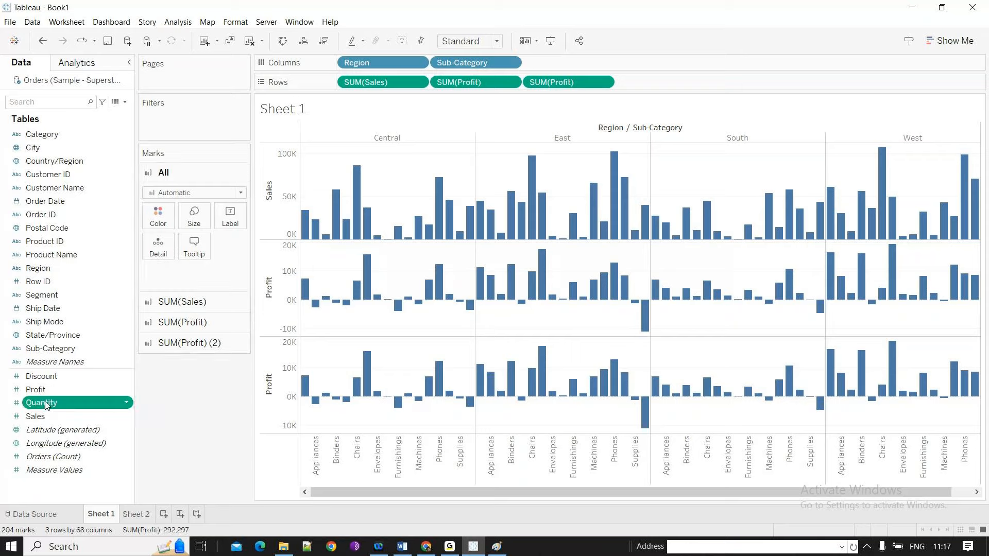
pyautogui.moveTo(46, 405); pyautogui.dragTo(576, 84)
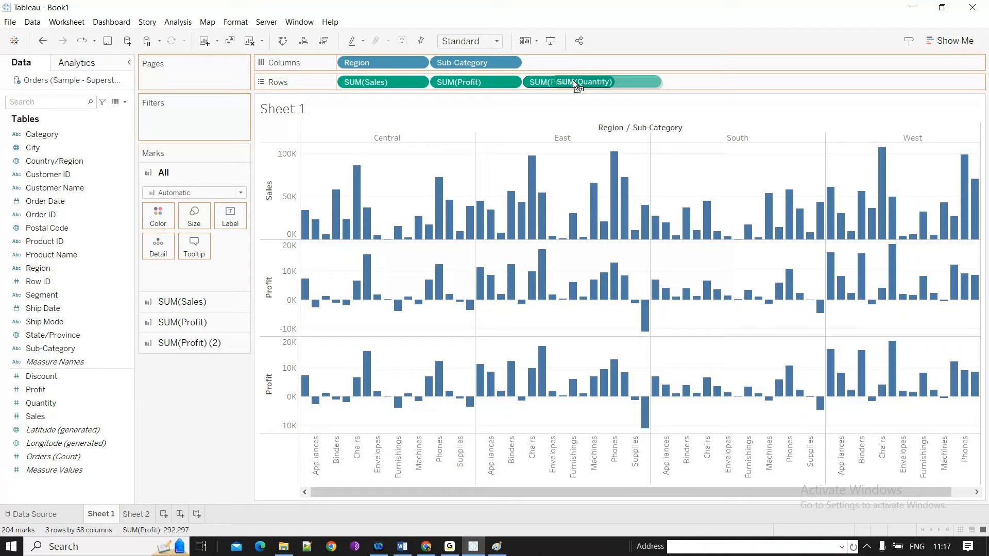
pyautogui.moveTo(572, 81); pyautogui.dragTo(572, 81)
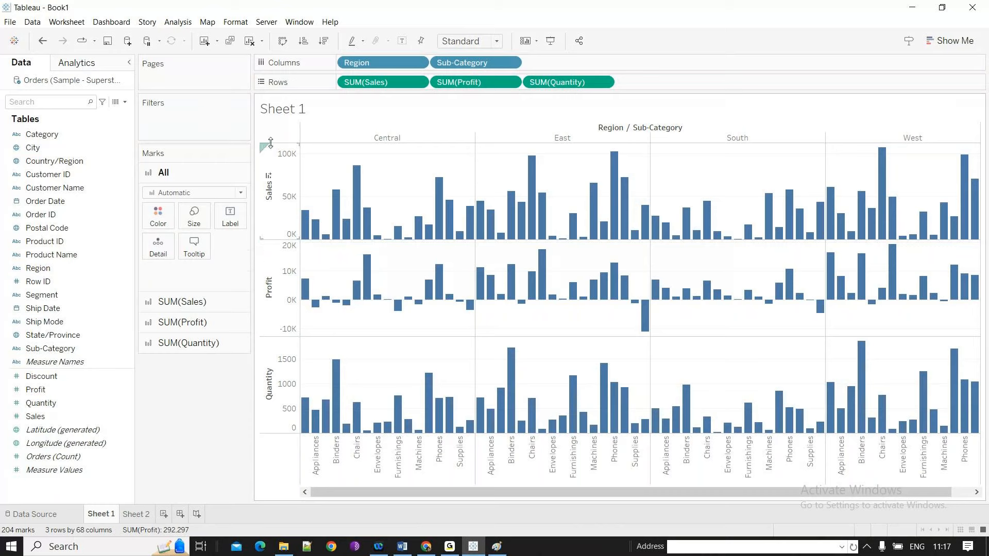
# Color all bars by Measure Names, assigning green to Sales and pink to Quantity.
pyautogui.click(73, 363)
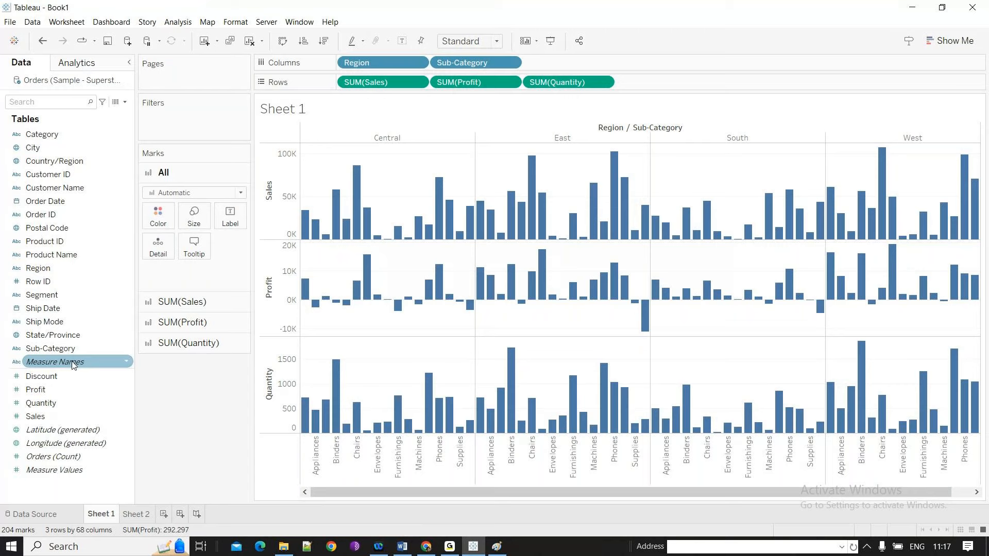
pyautogui.moveTo(72, 365); pyautogui.dragTo(125, 265)
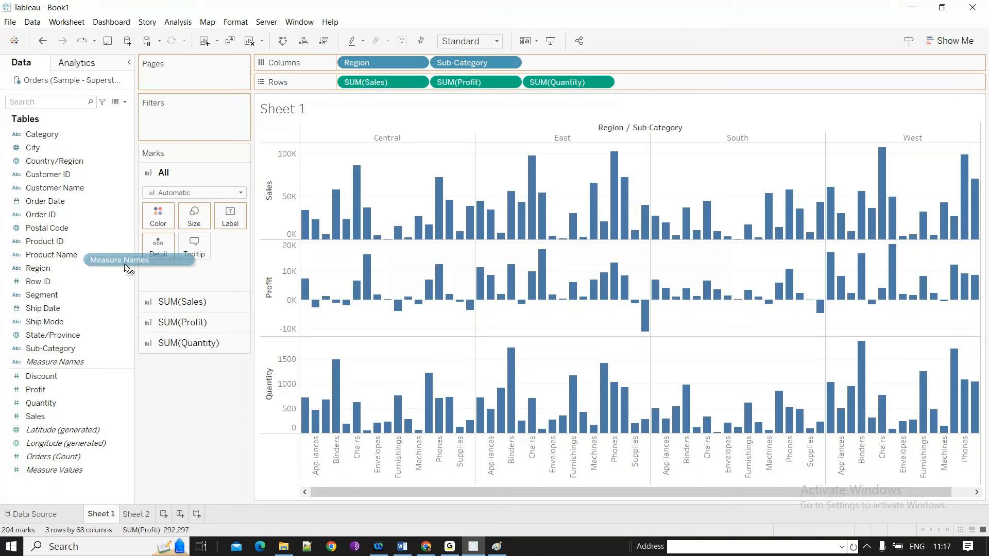
pyautogui.moveTo(125, 263); pyautogui.dragTo(114, 281)
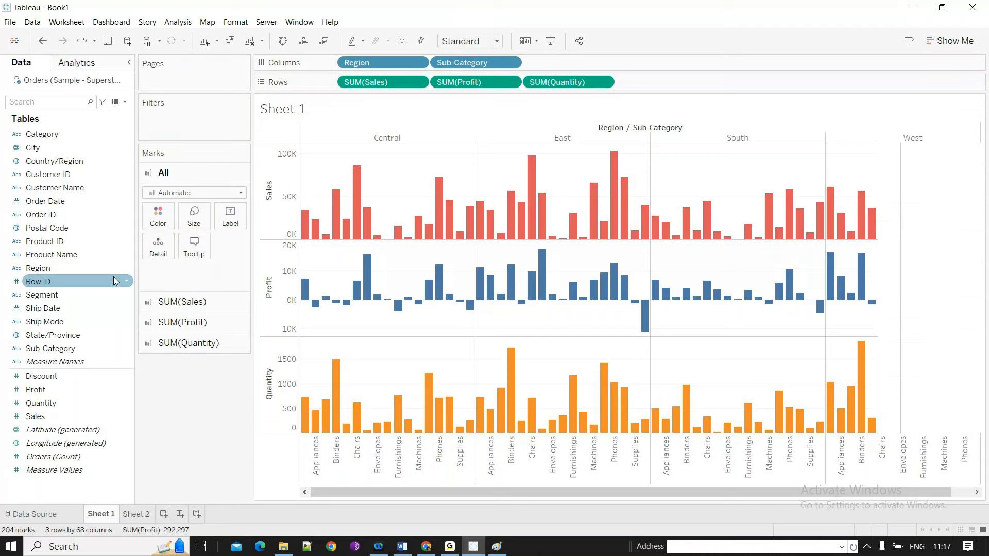
pyautogui.moveTo(56, 361); pyautogui.dragTo(163, 222)
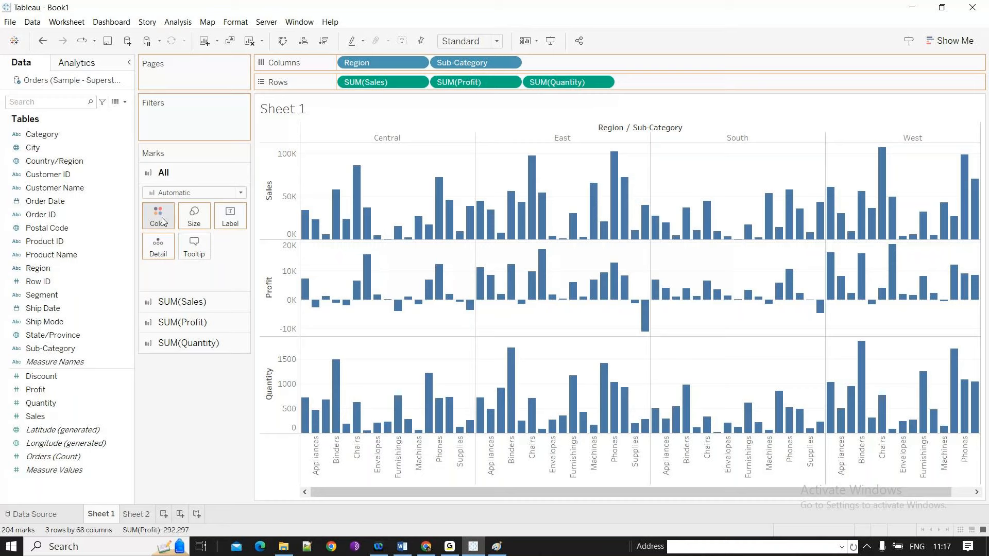
pyautogui.click(163, 221)
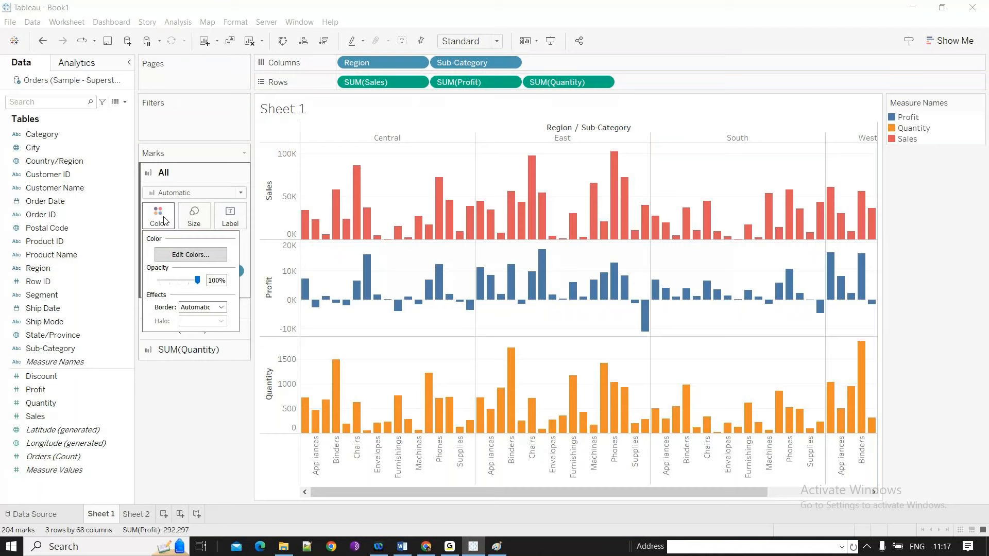
pyautogui.click(188, 258)
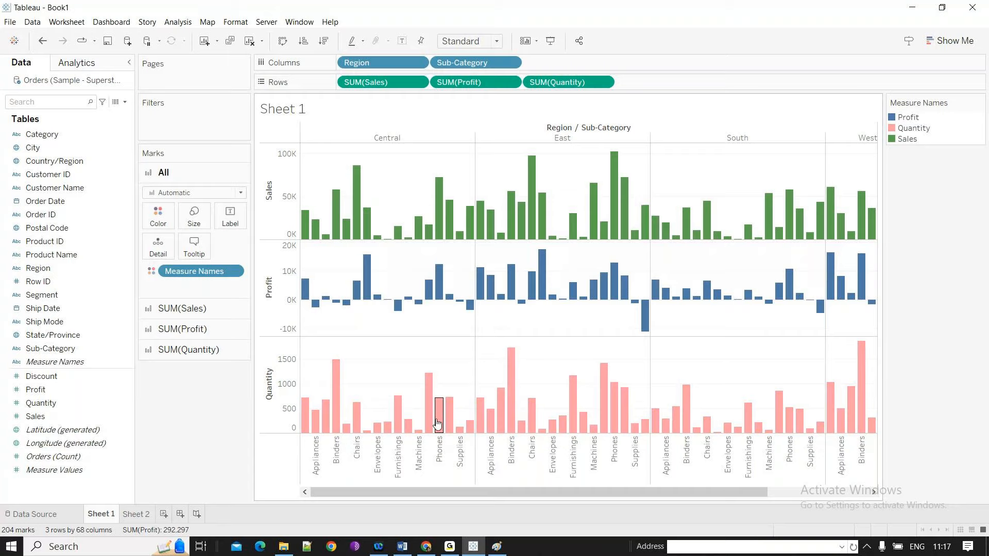
# Build horizontal bars on Sheet 2 with Region and Sub-Category on Rows and SUM(Sales) on Columns.
pyautogui.click(133, 519)
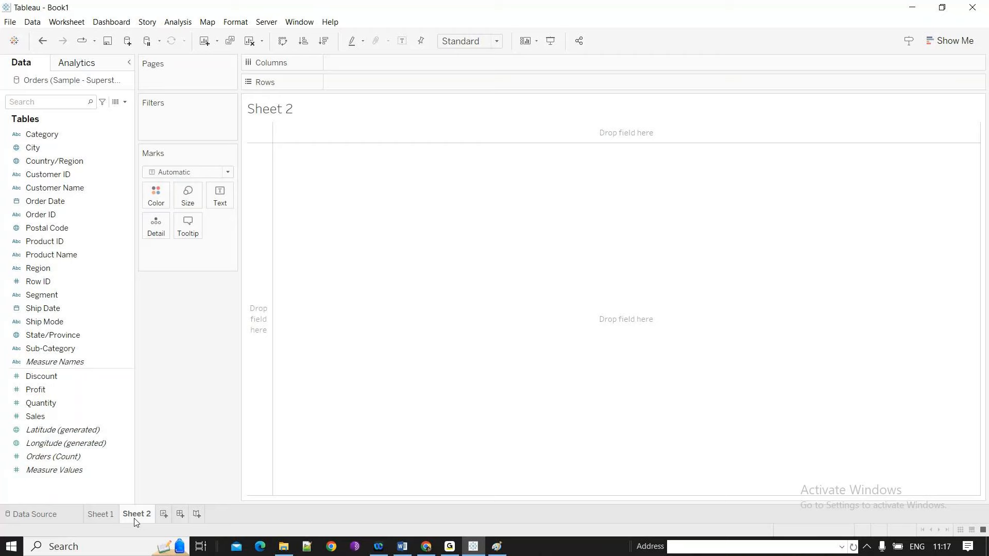
pyautogui.moveTo(37, 267); pyautogui.dragTo(391, 81)
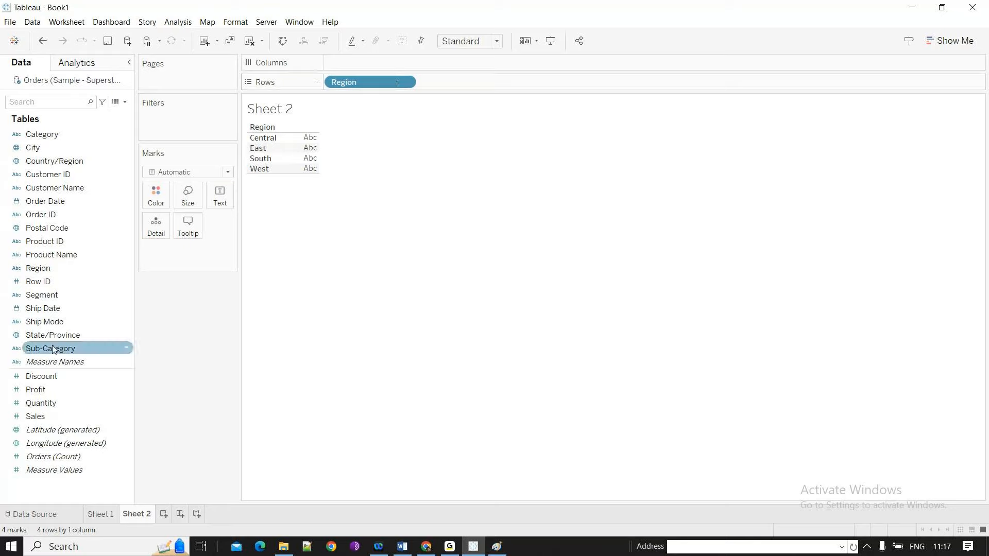
pyautogui.moveTo(51, 348); pyautogui.dragTo(434, 87)
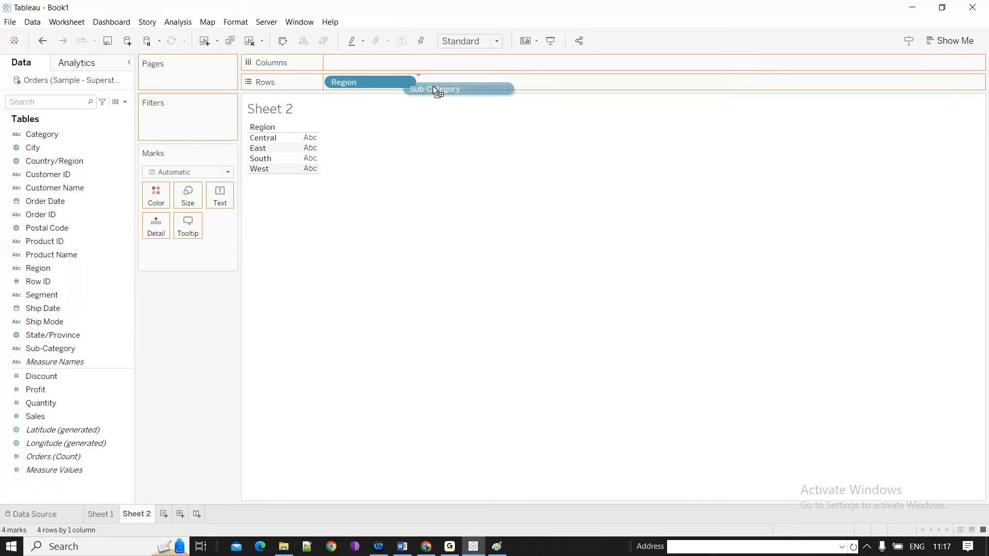
pyautogui.moveTo(434, 88); pyautogui.dragTo(434, 87)
pyautogui.moveTo(27, 422); pyautogui.dragTo(350, 72)
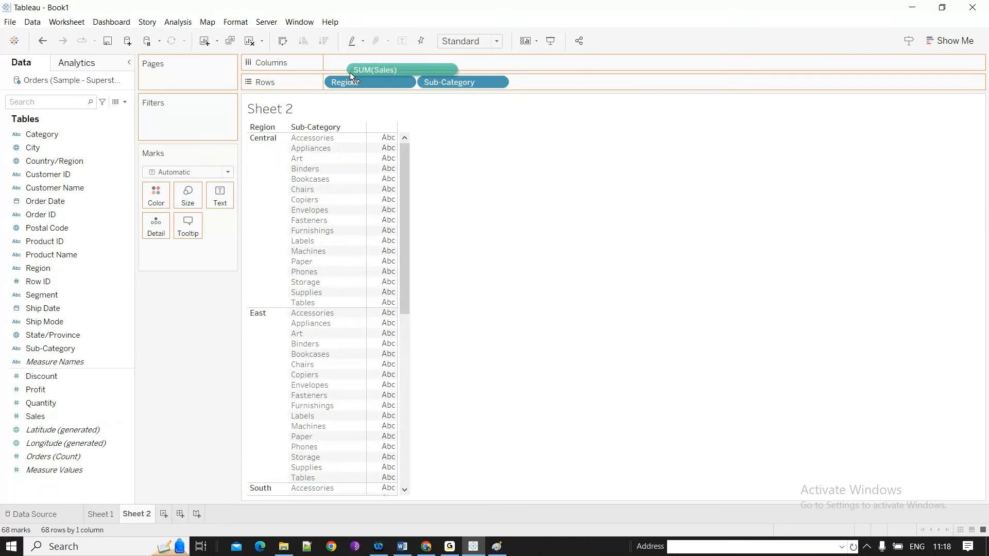
pyautogui.moveTo(350, 72); pyautogui.dragTo(366, 70)
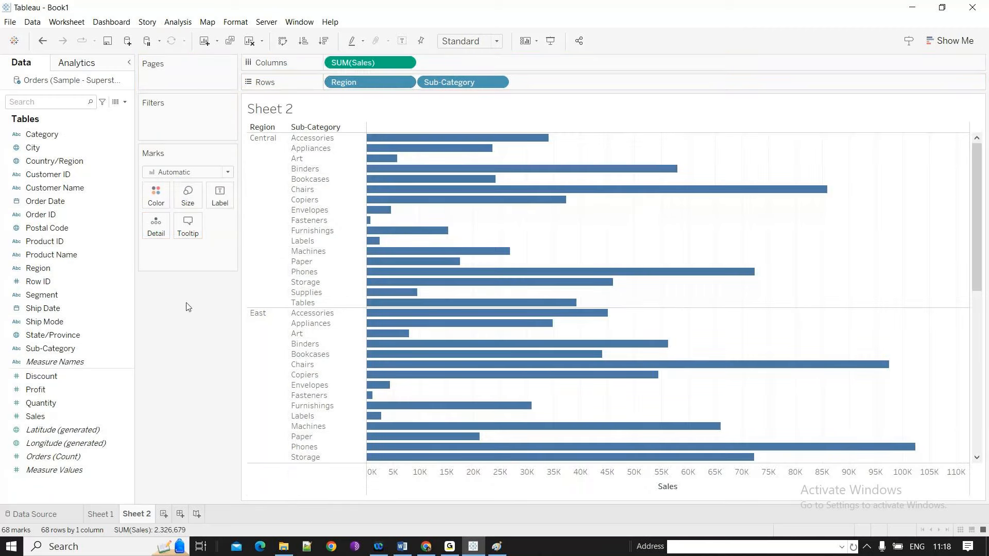
# Add State/Province between Region and Sub-Category on Sheet 2's Rows.
pyautogui.click(36, 269)
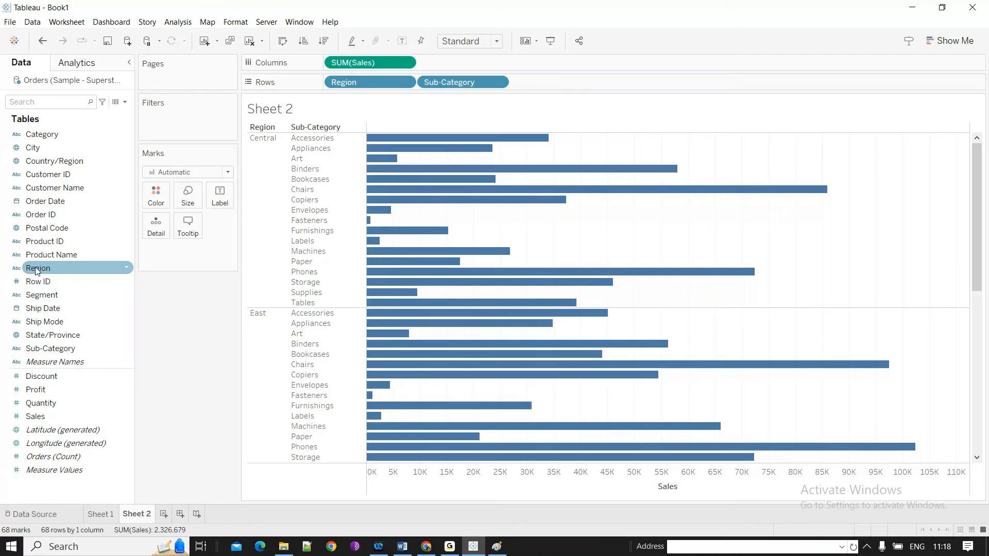
pyautogui.click(66, 243)
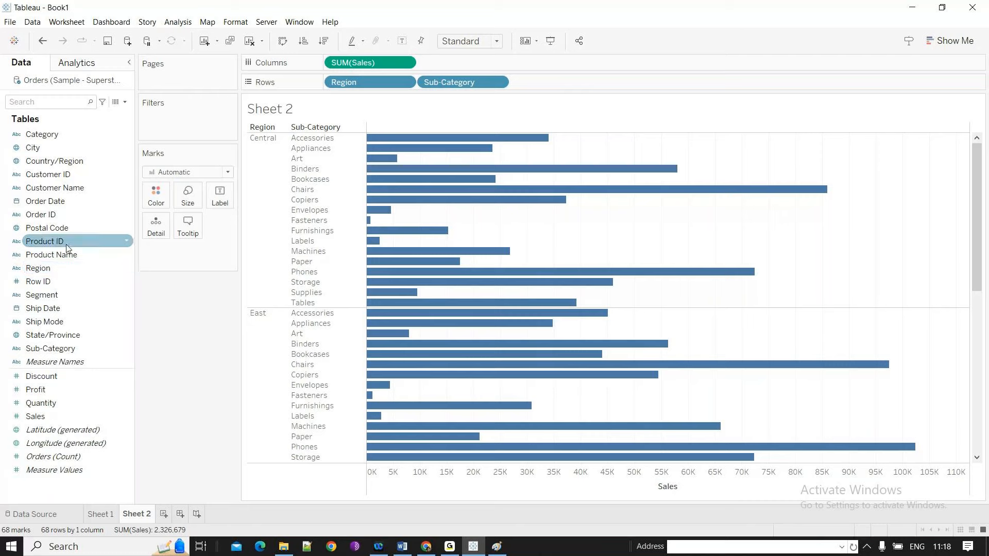
pyautogui.click(60, 357)
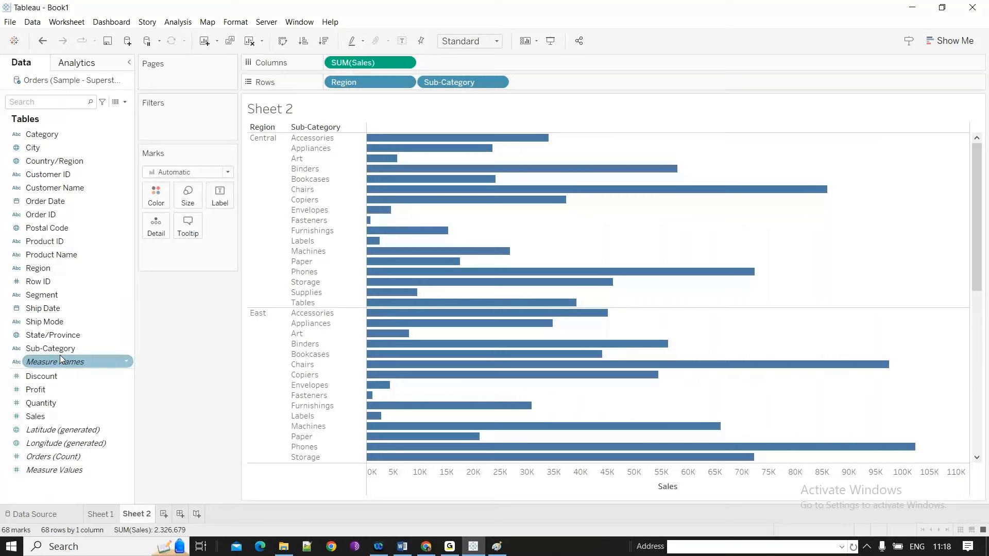
pyautogui.click(55, 309)
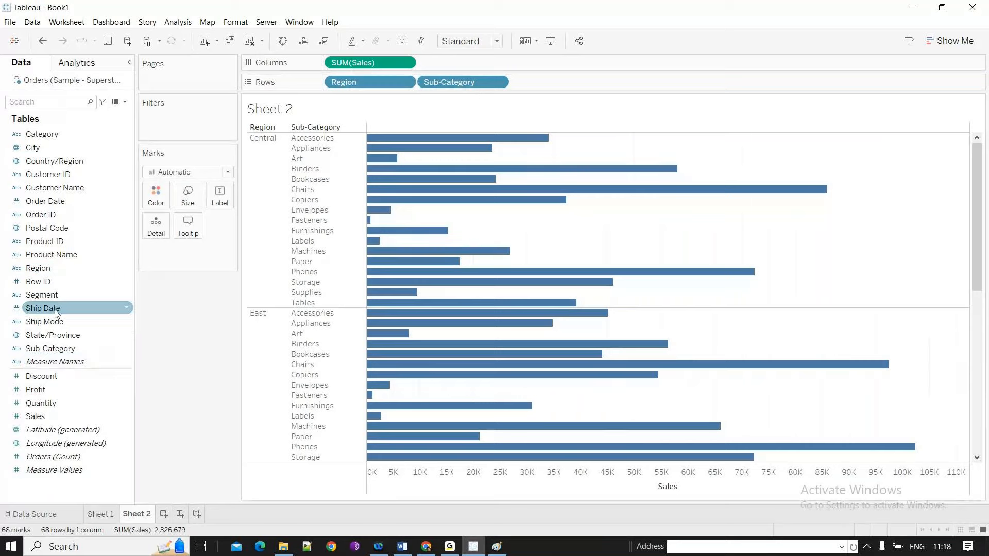
pyautogui.moveTo(53, 335); pyautogui.dragTo(394, 82)
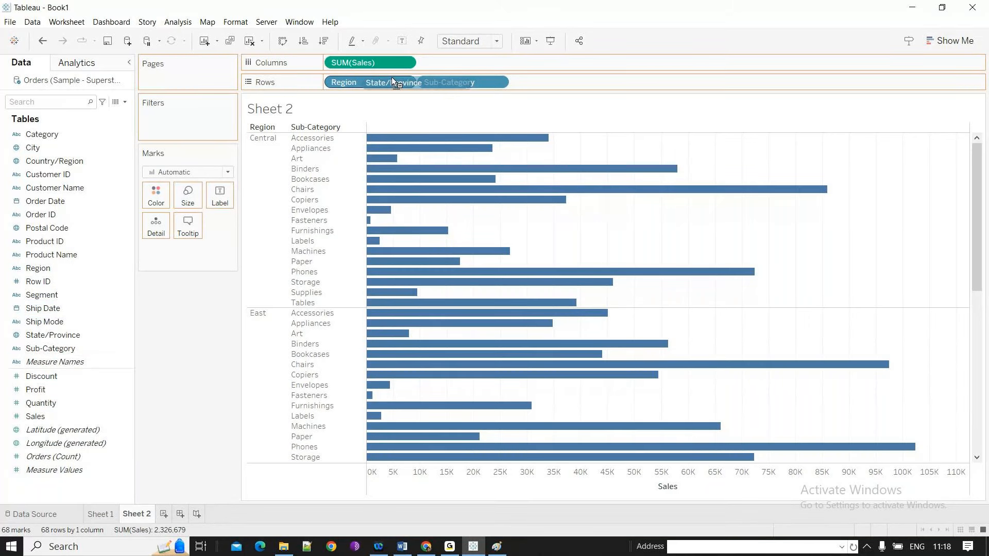
pyautogui.moveTo(392, 80); pyautogui.dragTo(392, 81)
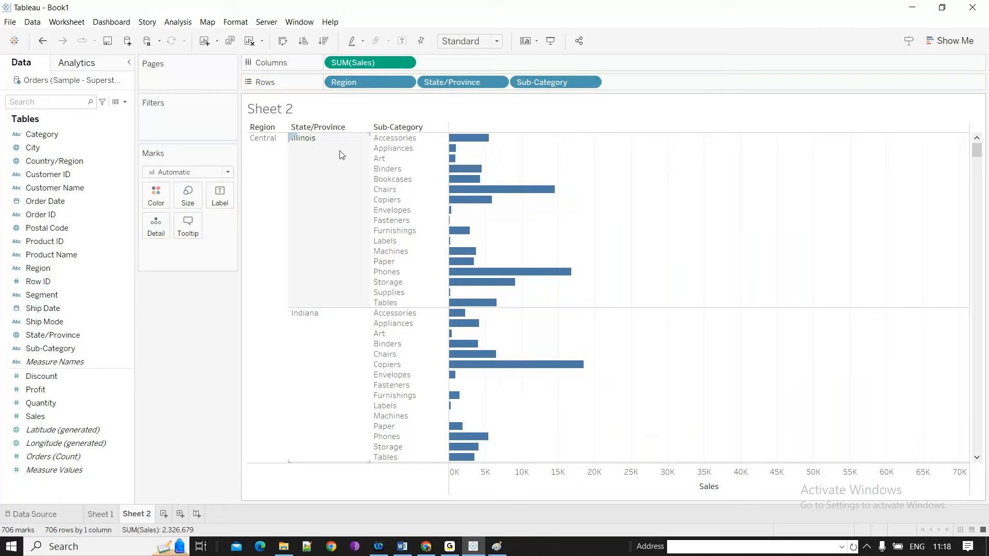
# Add SUM(Quantity) and SUM(Profit) to Columns after SUM(Sales) on Sheet 2, and remove Sub-Category from Rows.
pyautogui.moveTo(339, 154); pyautogui.dragTo(465, 62)
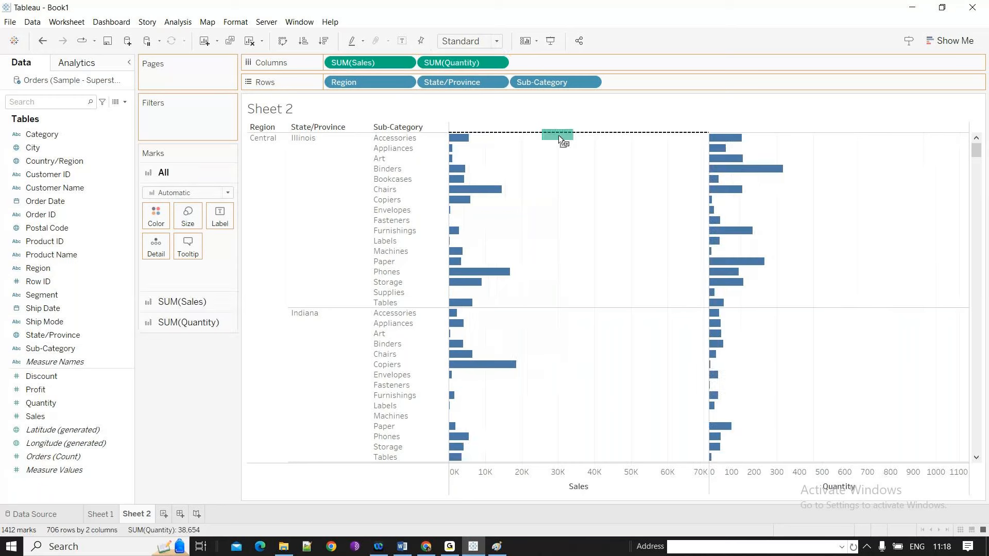
pyautogui.moveTo(559, 139); pyautogui.dragTo(557, 66)
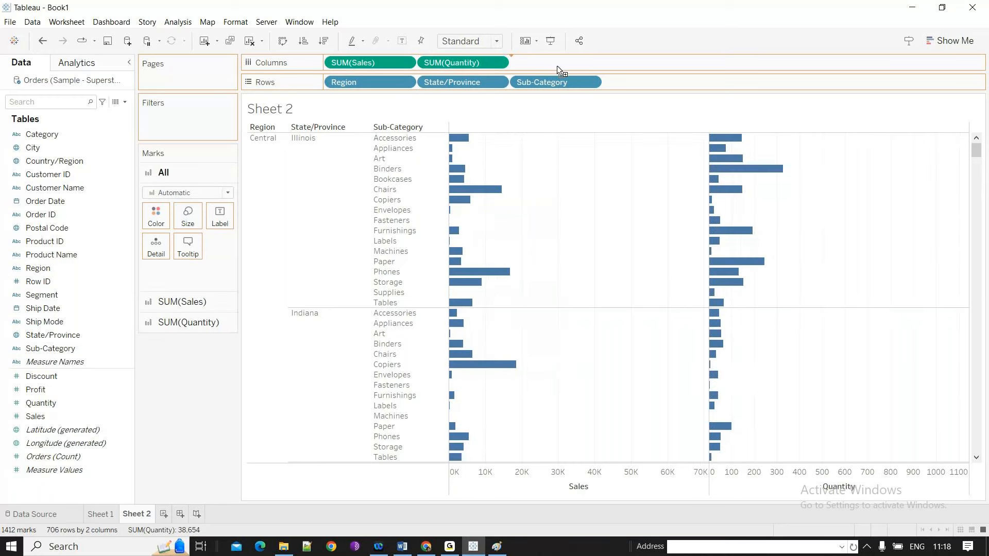
pyautogui.moveTo(558, 66); pyautogui.dragTo(557, 66)
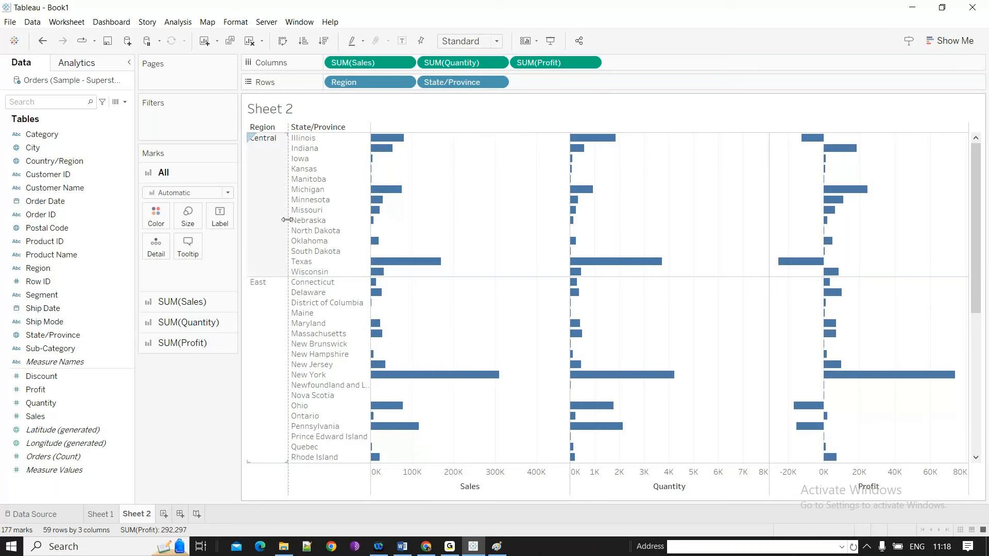
# Widen the Region header column on Sheet 2 and show mark labels on all the bars.
pyautogui.moveTo(286, 220); pyautogui.dragTo(334, 220)
pyautogui.moveTo(439, 145)
pyautogui.moveTo(462, 267)
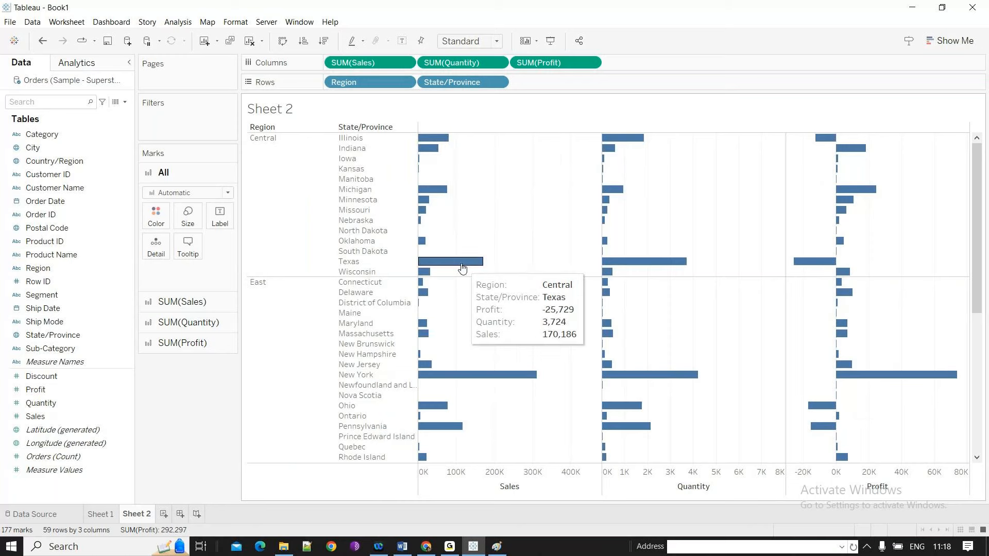
pyautogui.moveTo(633, 147)
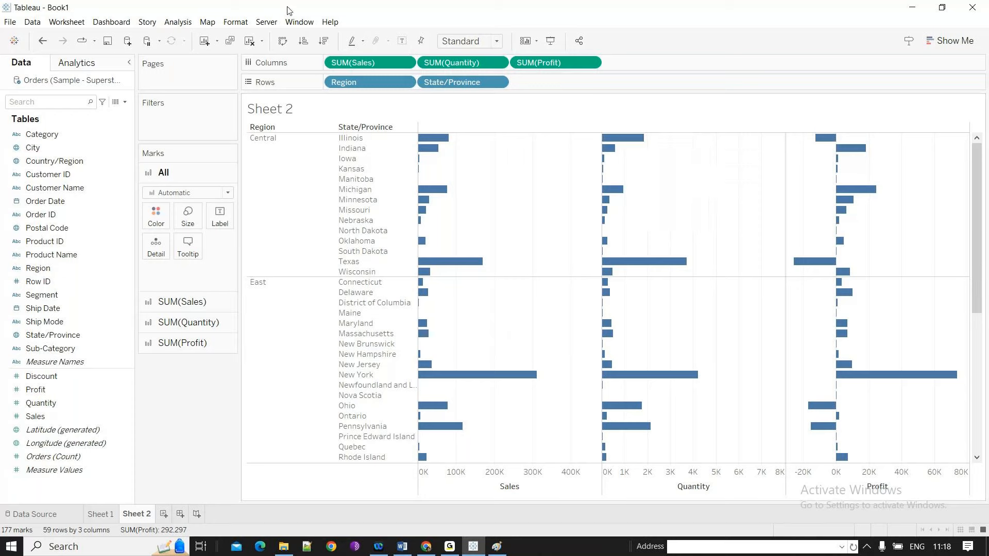
pyautogui.click(401, 46)
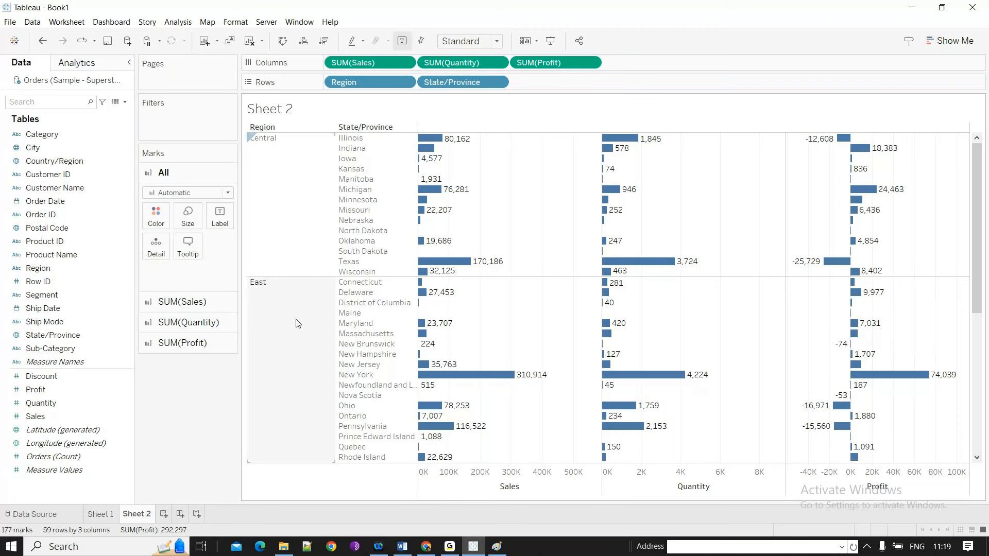
# Swap rows and columns on Sheet 2 several times, ending with Region and State/Province on Columns and the measures on Rows.
pyautogui.click(283, 42)
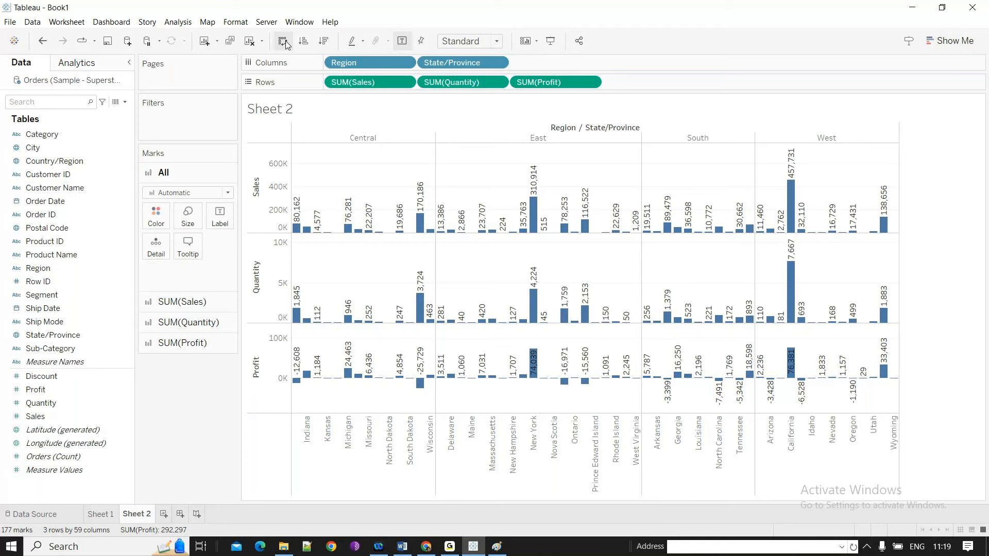
pyautogui.click(283, 41)
pyautogui.click(283, 41)
pyautogui.click(283, 41)
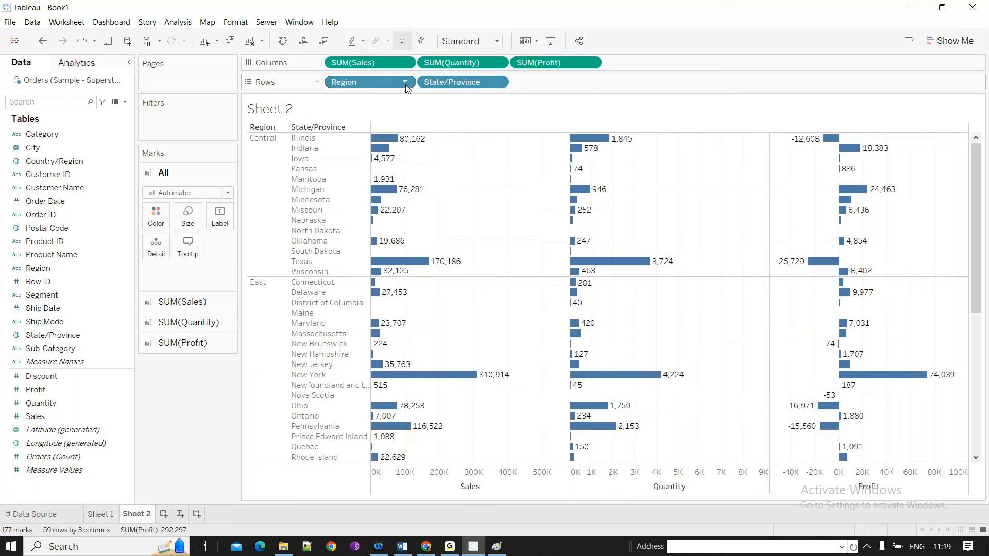
pyautogui.click(283, 42)
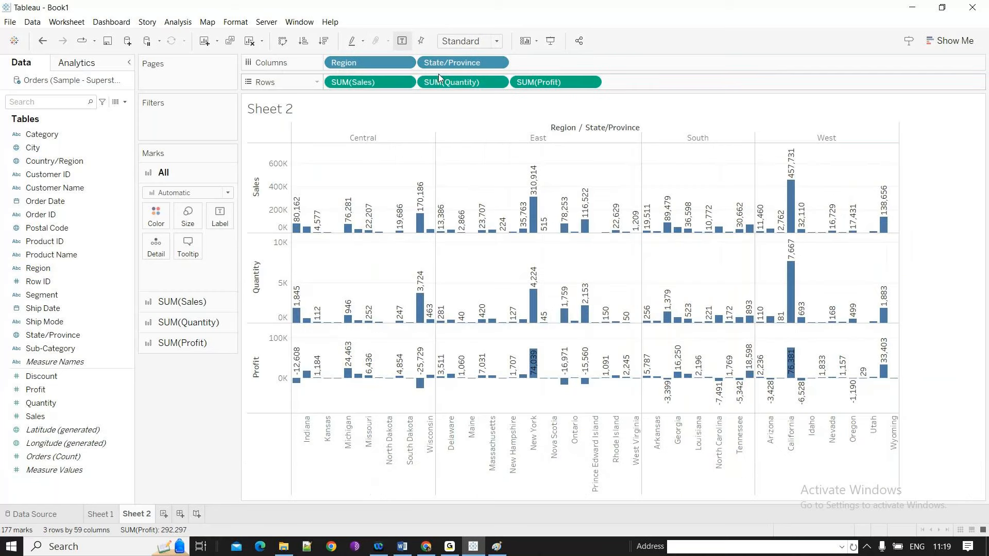
pyautogui.moveTo(412, 197)
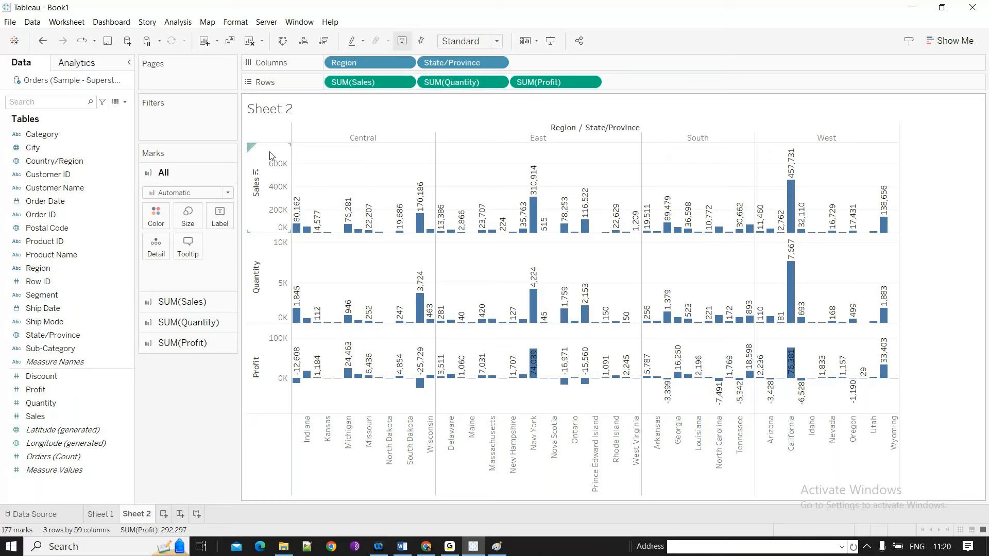
# Create a new worksheet and place Order Date on Rows, expanded to year and quarter.
pyautogui.hotkey('ctrl', 'm')
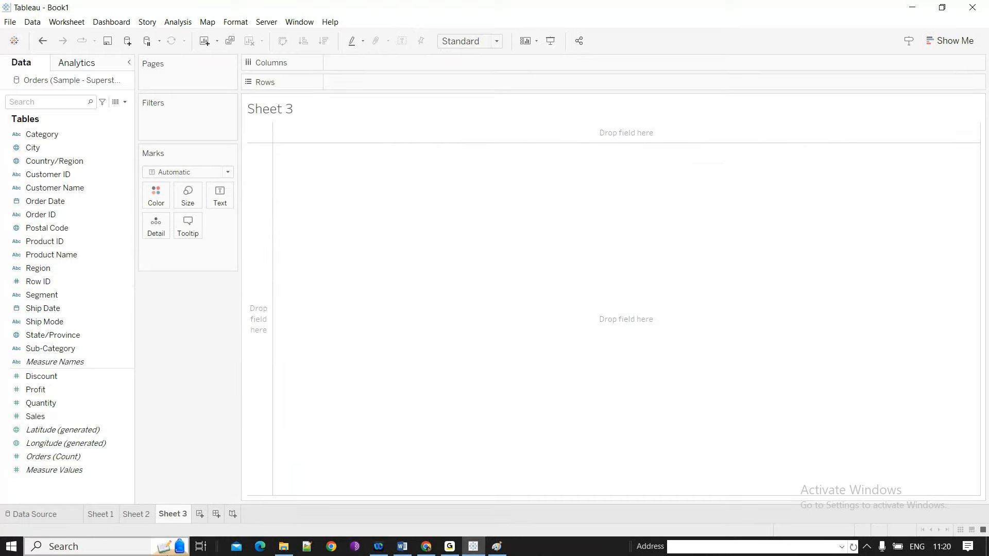
pyautogui.click(37, 135)
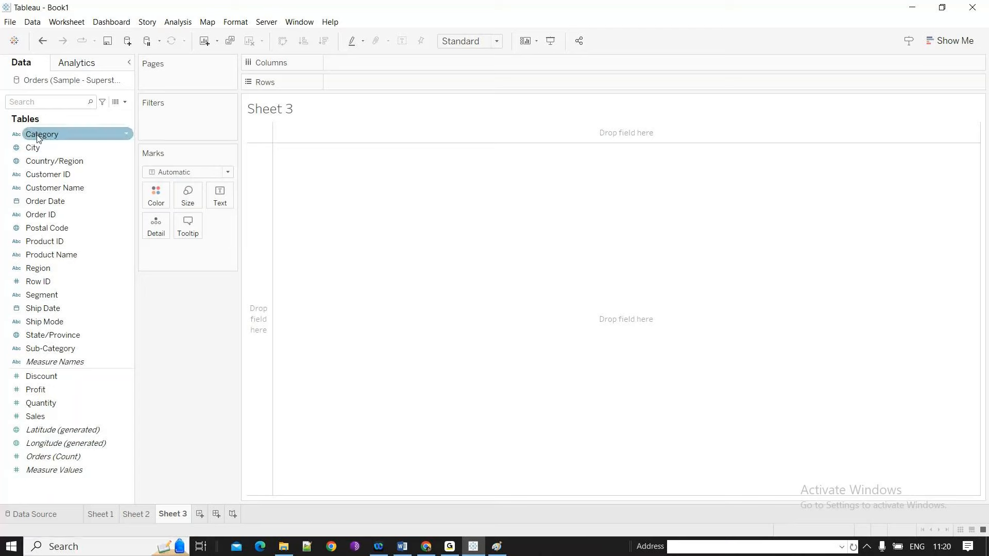
pyautogui.click(71, 256)
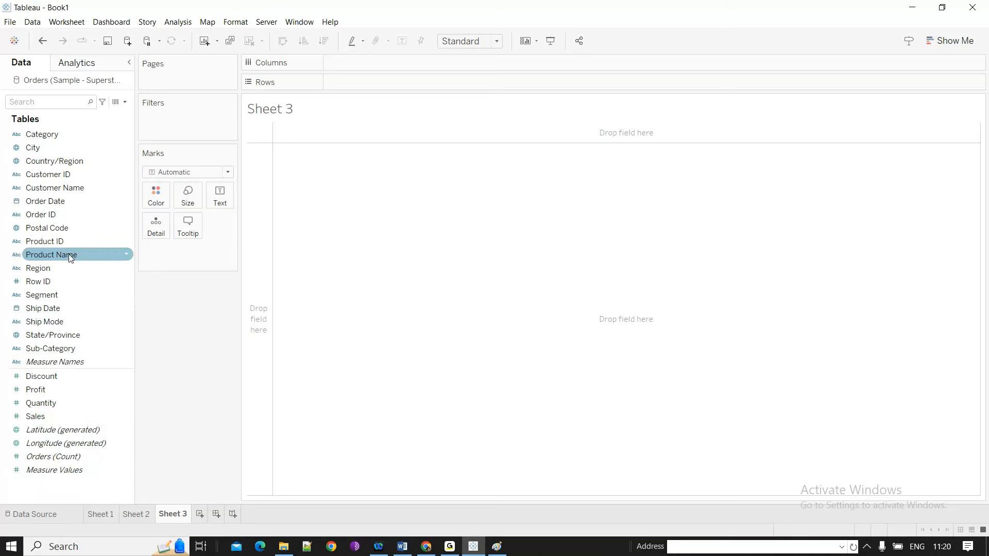
pyautogui.moveTo(72, 205); pyautogui.dragTo(394, 88)
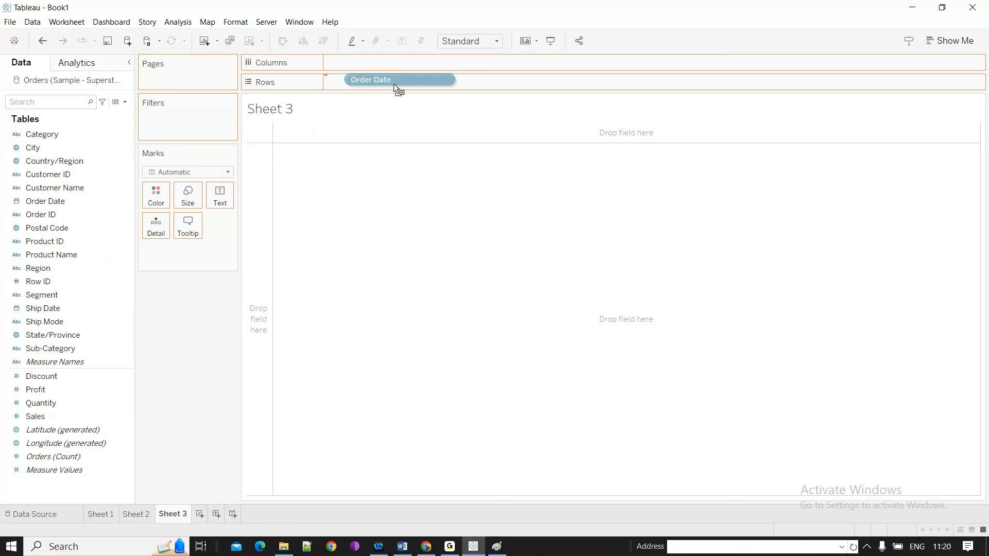
pyautogui.moveTo(393, 84); pyautogui.dragTo(393, 84)
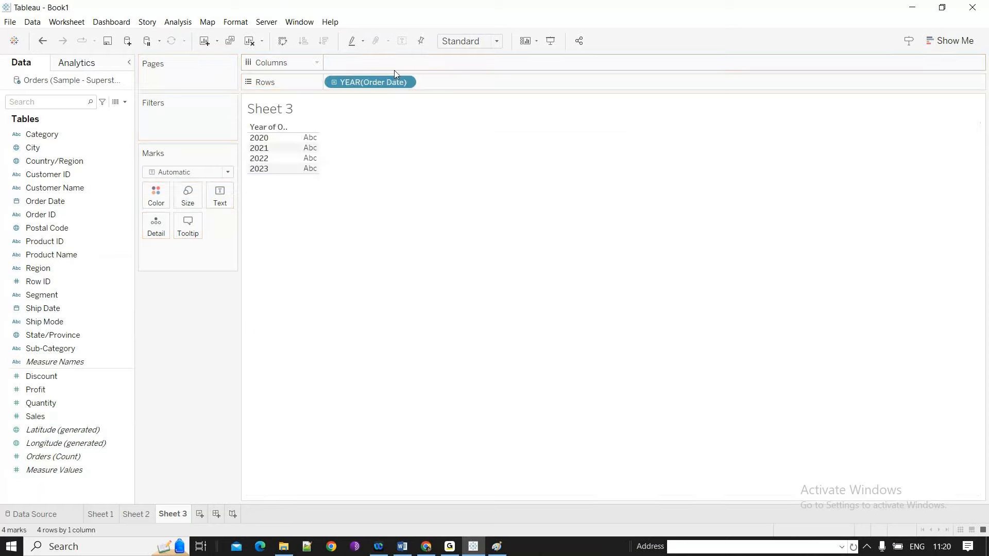
pyautogui.click(334, 82)
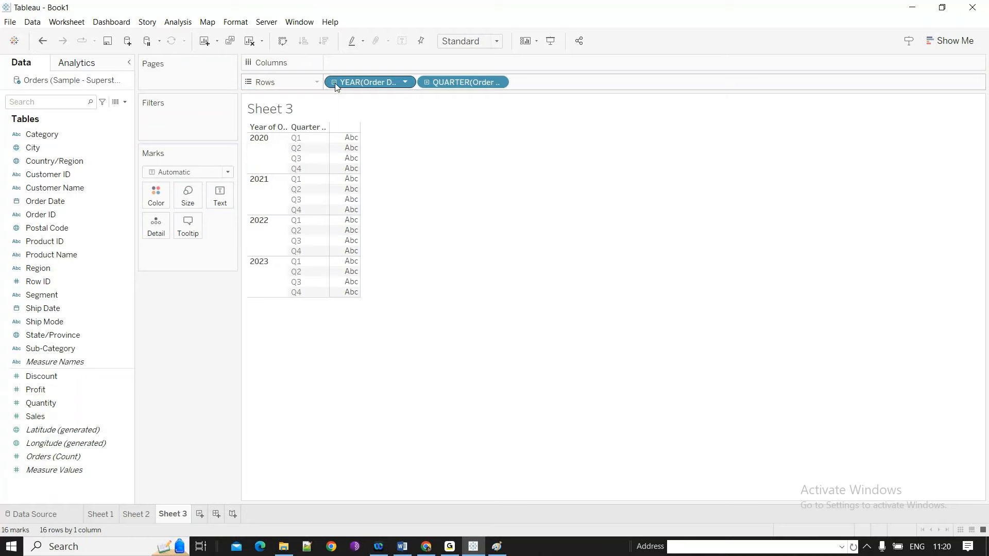
# Add SUM(Sales) to Columns and remove the quarter level of Order Date from Rows.
pyautogui.click(57, 416)
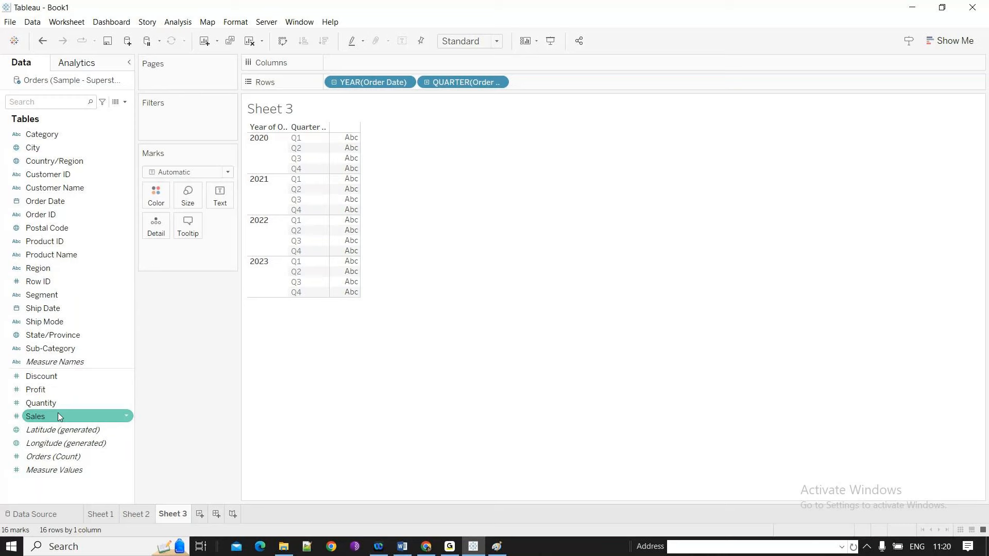
pyautogui.moveTo(58, 416); pyautogui.dragTo(517, 5)
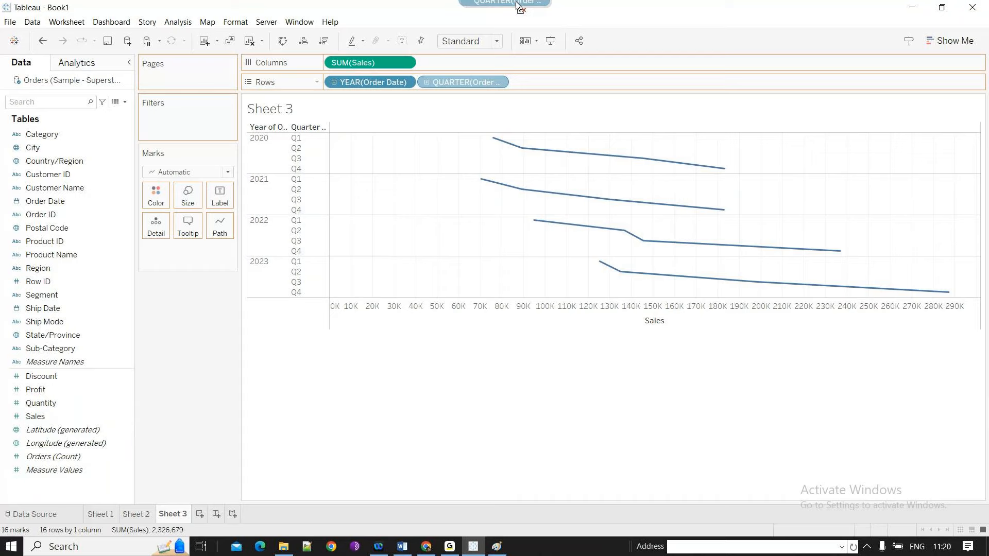
pyautogui.moveTo(518, 5); pyautogui.dragTo(515, 7)
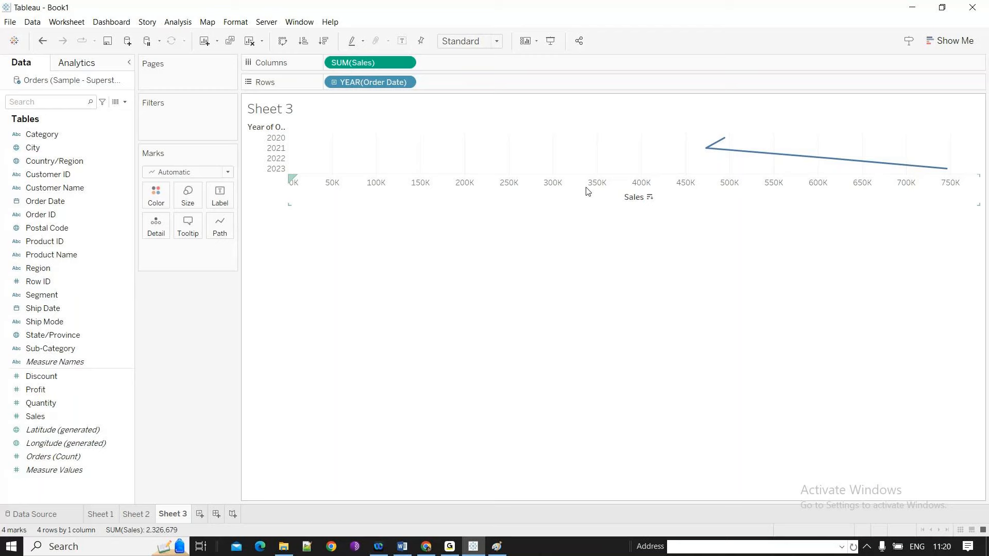
# Convert the Sheet 3 view to a continuous line chart of Sales by year of Order Date.
pyautogui.hotkey('ctrl', '1')
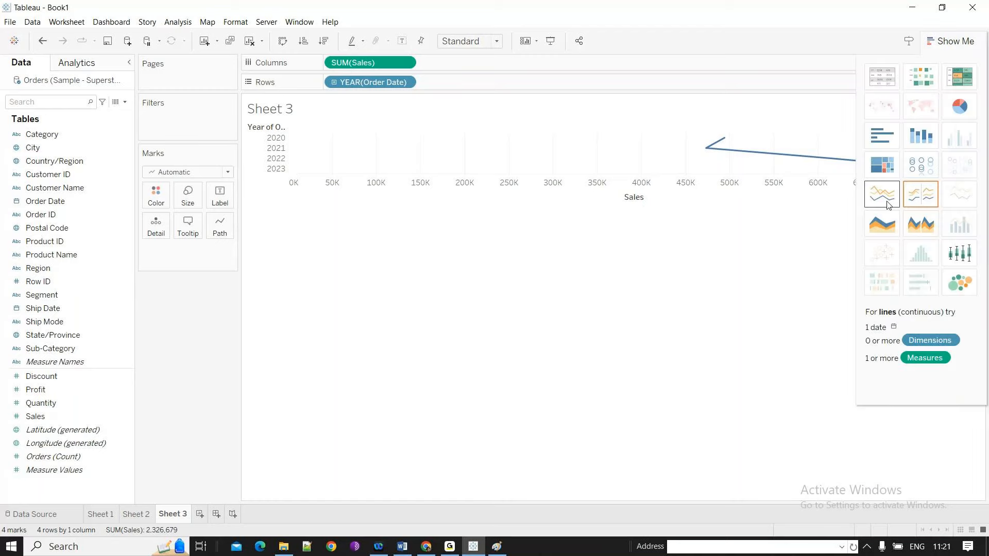
pyautogui.click(887, 204)
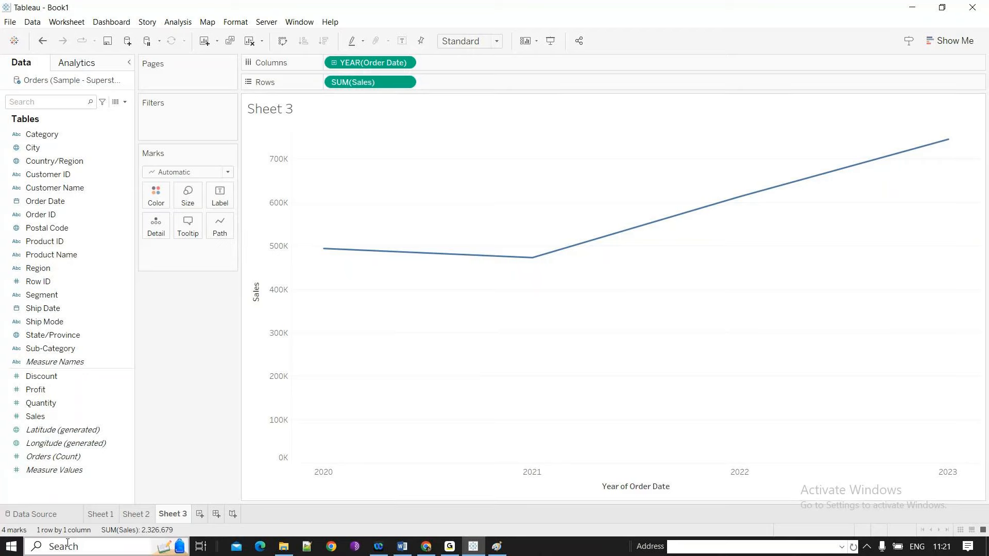
pyautogui.click(101, 515)
pyautogui.click(186, 516)
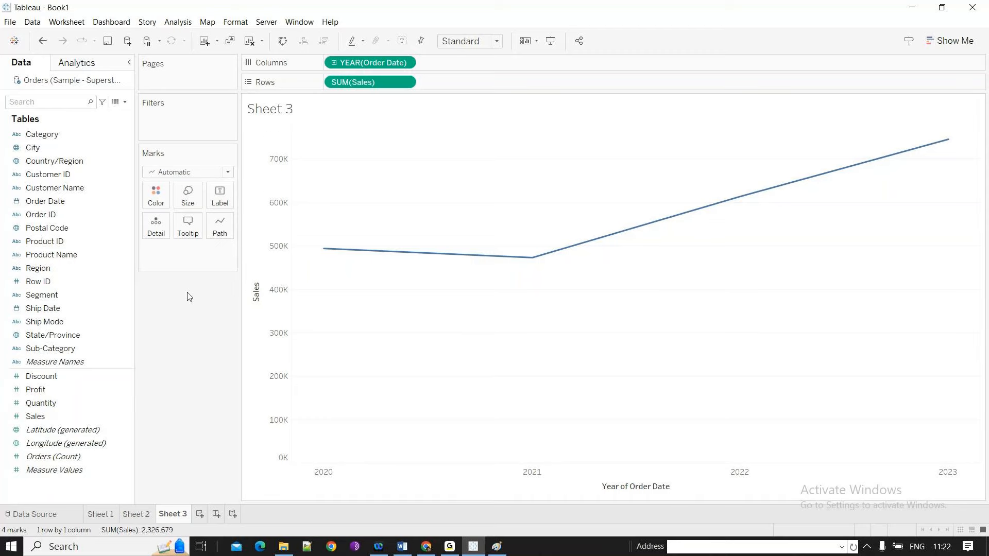
# Split the Sales line into one coloured line per Region.
pyautogui.doubleClick(63, 267)
pyautogui.moveTo(353, 292)
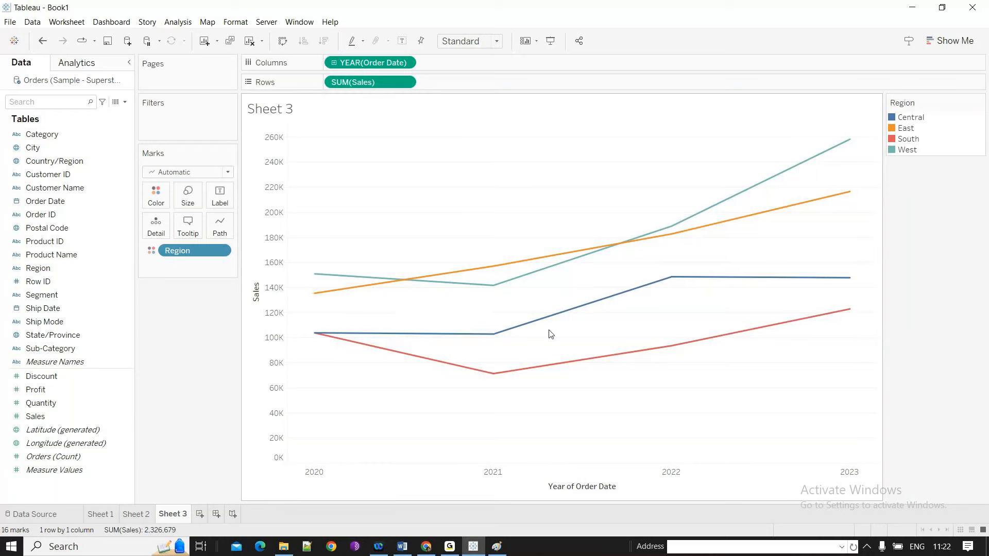
pyautogui.moveTo(403, 285)
# Change Order Date on Columns to continuous quarter, to continuous month, and finally to discrete month.
pyautogui.click(406, 64)
pyautogui.click(445, 348)
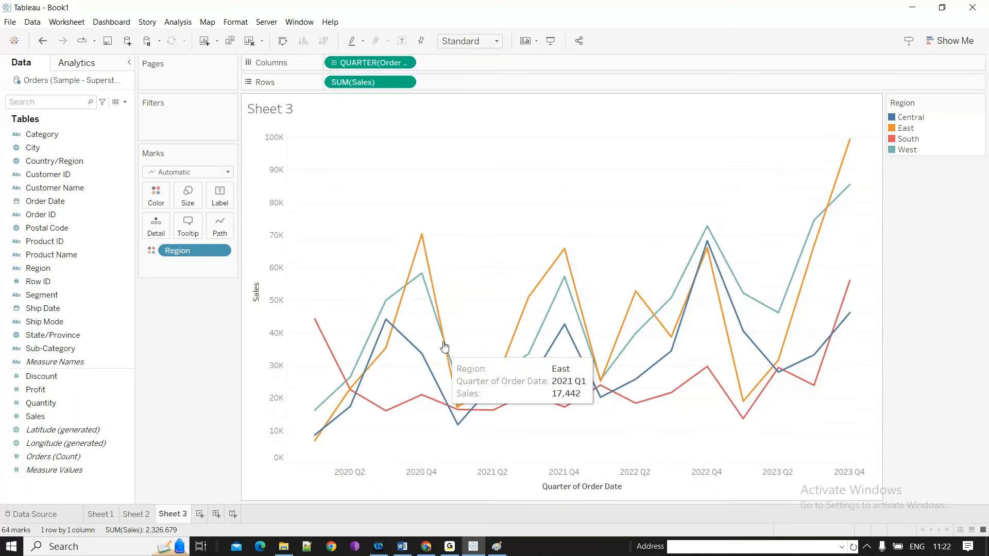
pyautogui.click(405, 62)
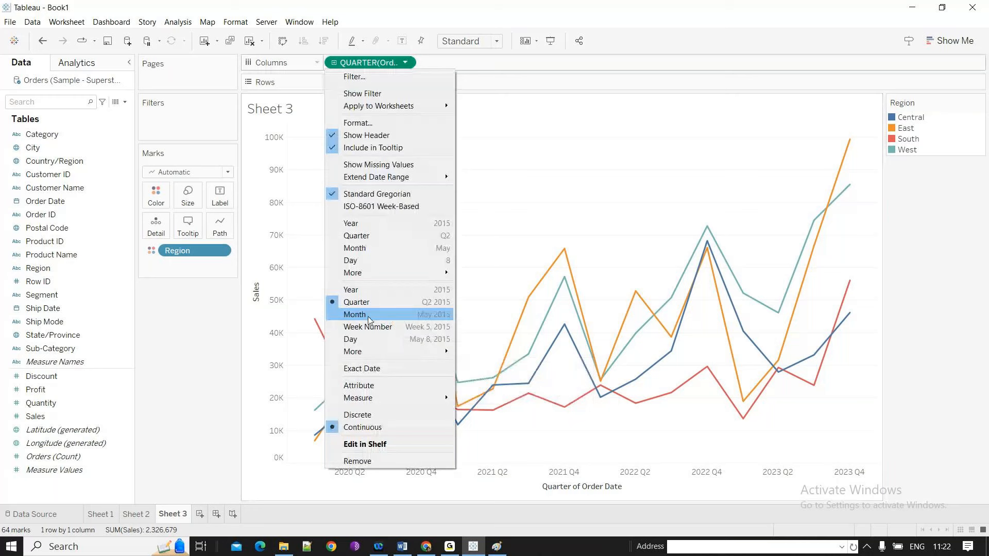
pyautogui.press('Escape')
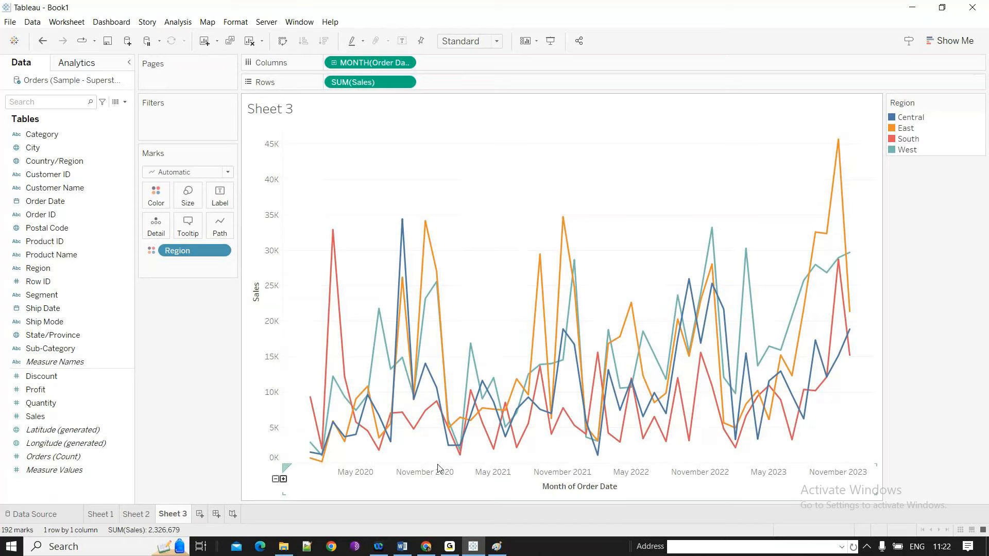
pyautogui.moveTo(616, 374)
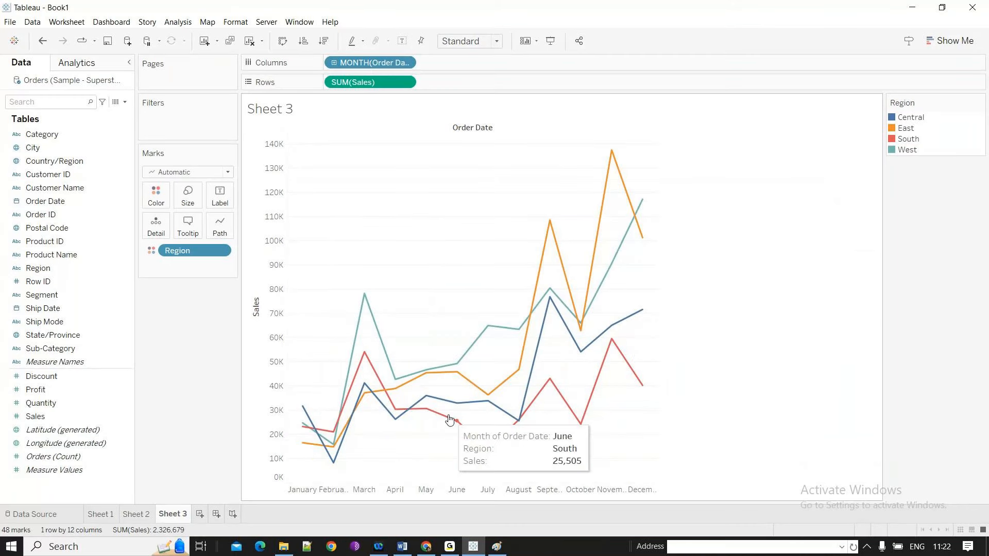
# Widen the month columns of the line chart so that January to October fill the view.
pyautogui.moveTo(318, 484); pyautogui.dragTo(416, 482)
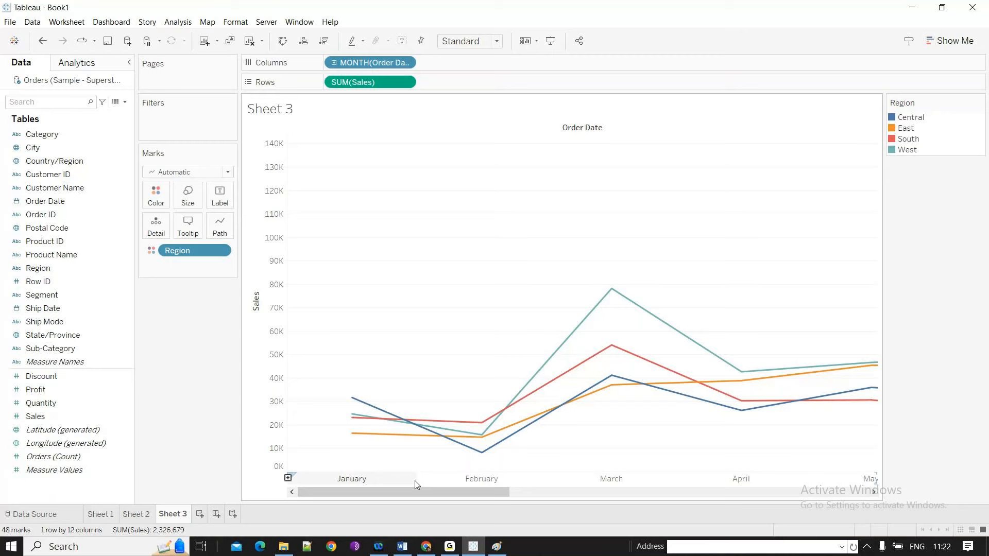
pyautogui.moveTo(416, 481); pyautogui.dragTo(378, 479)
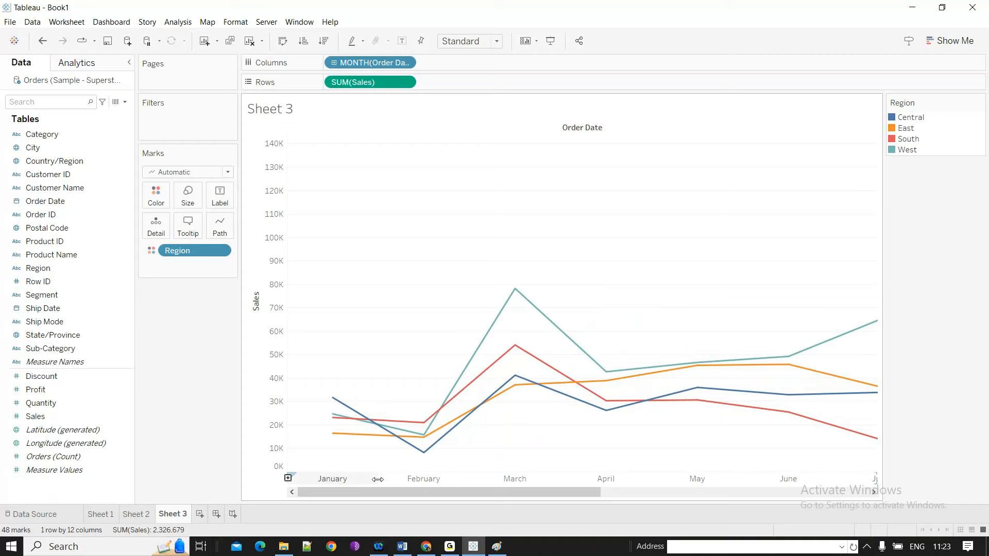
pyautogui.moveTo(377, 480); pyautogui.dragTo(350, 479)
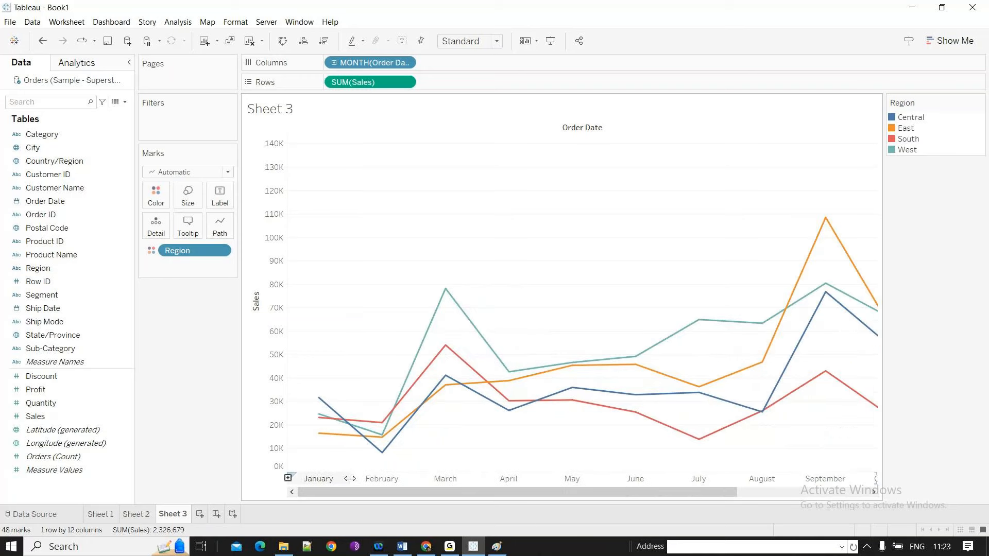
pyautogui.moveTo(349, 479); pyautogui.dragTo(346, 479)
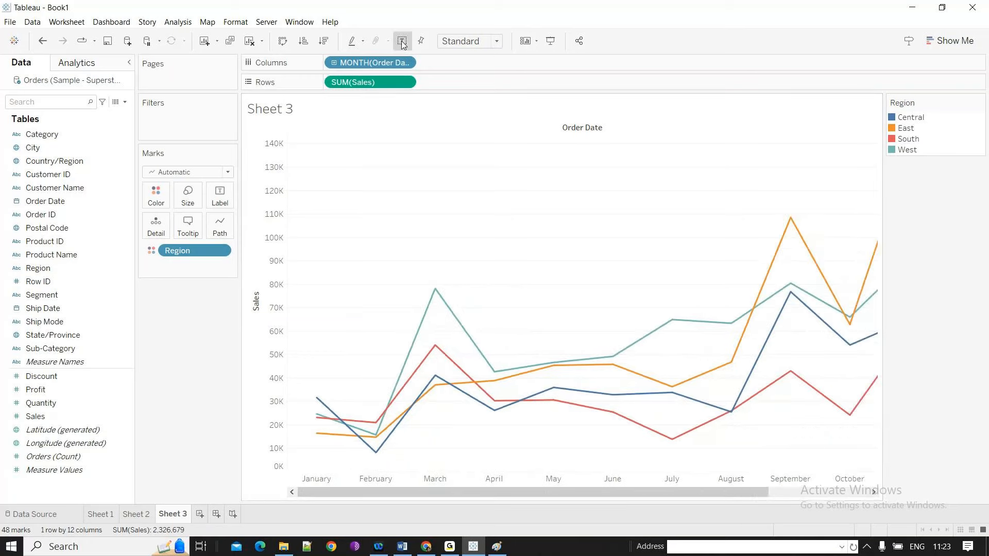
# Show mark labels on the lines and add SUM(Quantity) to Rows after SUM(Sales).
pyautogui.click(402, 41)
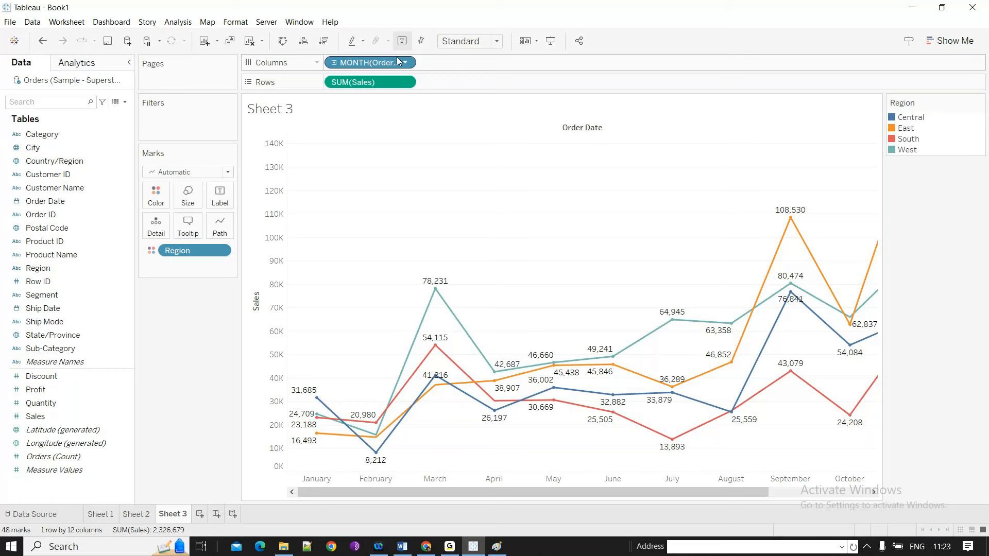
pyautogui.moveTo(397, 60); pyautogui.dragTo(460, 86)
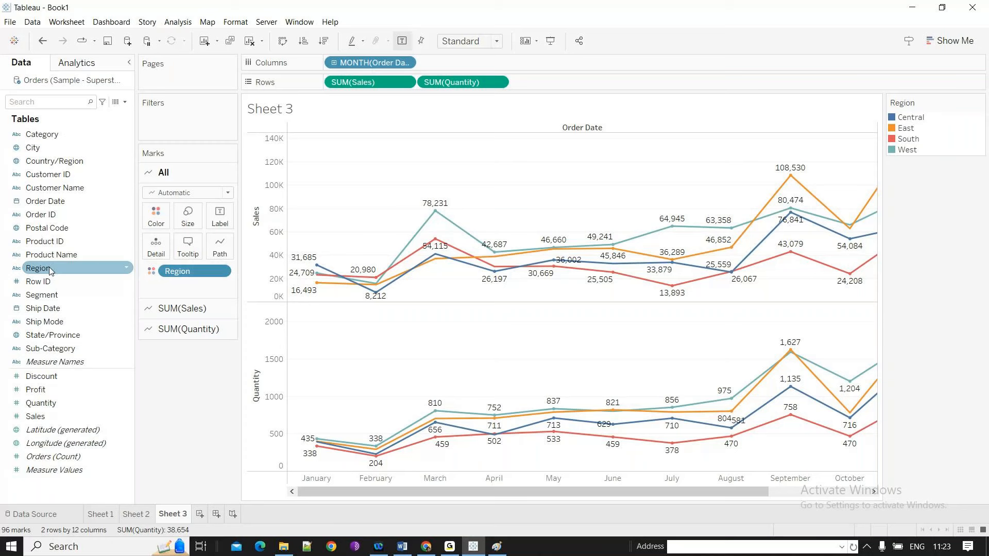
# Add Region to Columns after MONTH(Order Date) and remove it from the shelf again.
pyautogui.moveTo(48, 267); pyautogui.dragTo(389, 73)
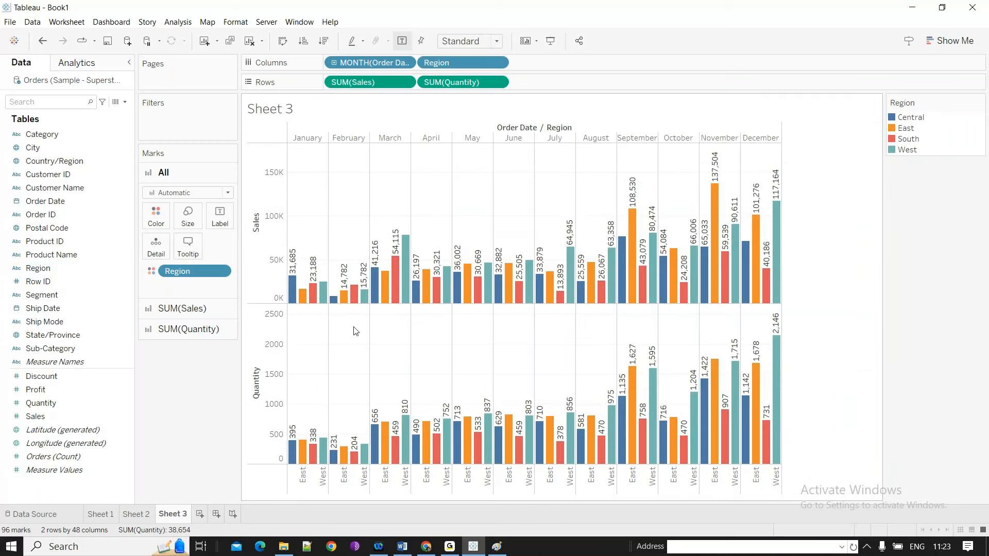
pyautogui.moveTo(462, 63); pyautogui.dragTo(490, 4)
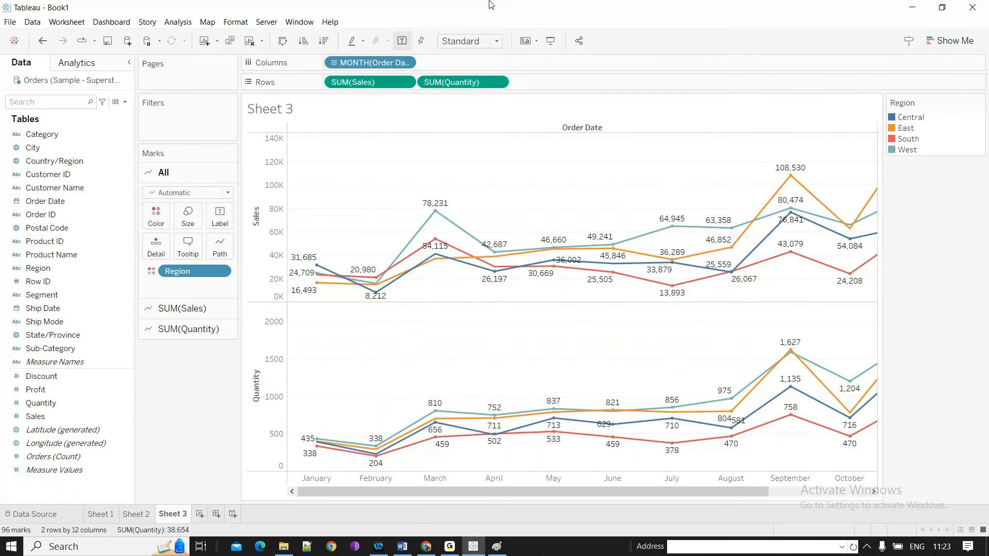
# Remove SUM(Quantity) from Rows and place Region before SUM(Sales) to split the monthly lines by region.
pyautogui.moveTo(462, 82); pyautogui.dragTo(52, 238)
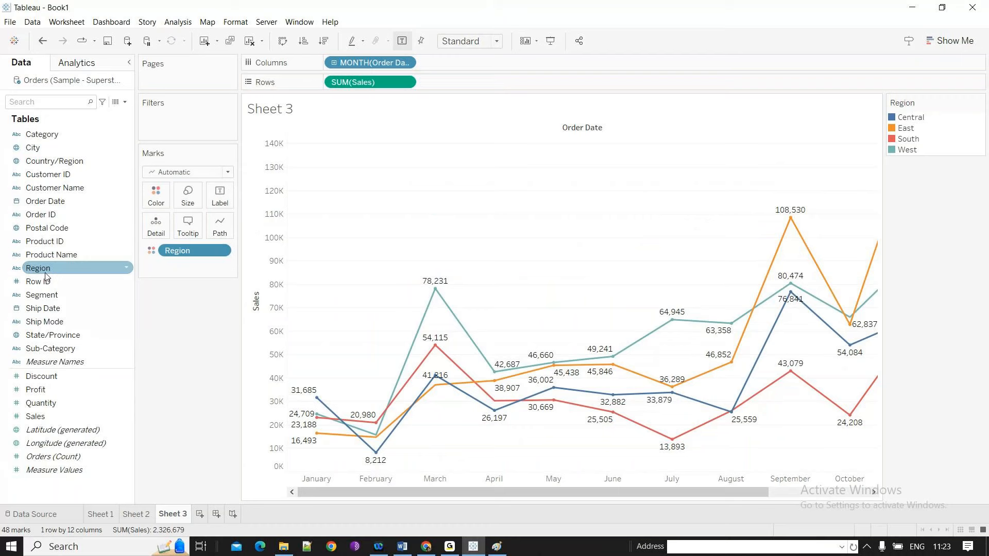
pyautogui.moveTo(45, 269); pyautogui.dragTo(335, 82)
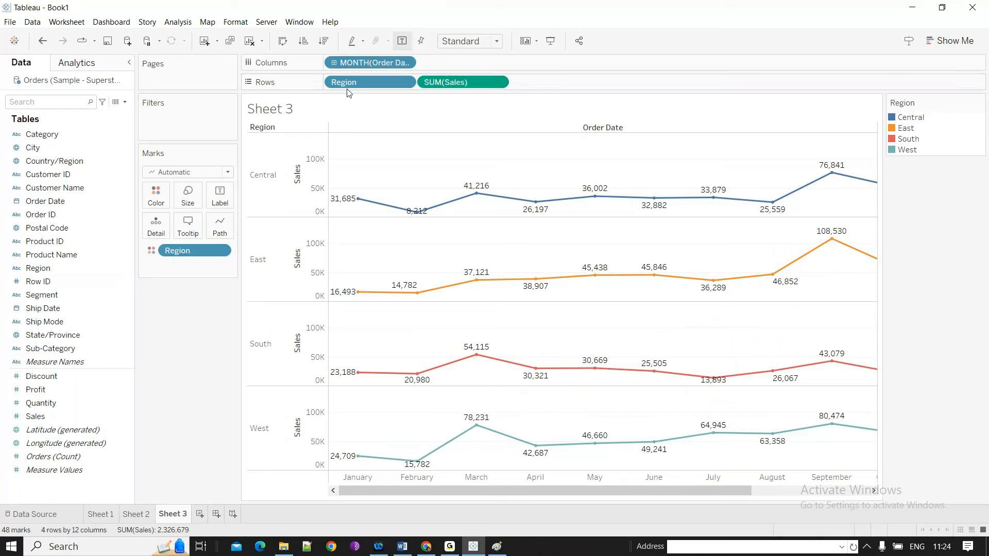
pyautogui.moveTo(356, 297)
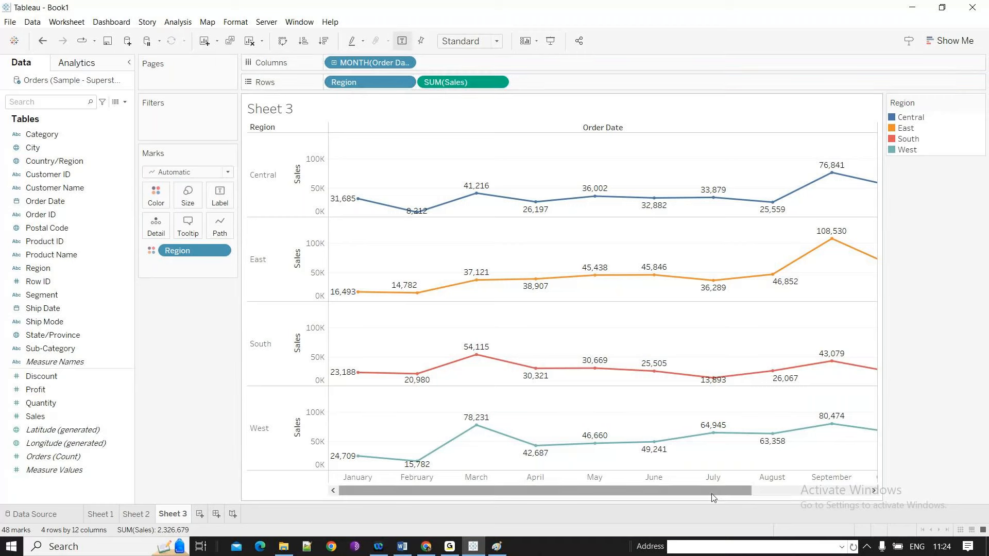
pyautogui.moveTo(714, 497); pyautogui.dragTo(719, 506)
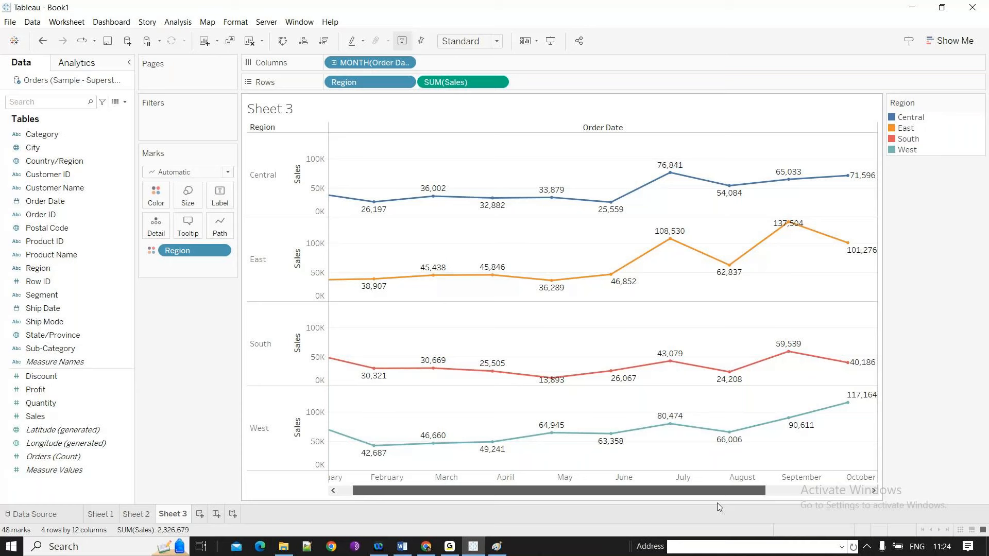
pyautogui.moveTo(717, 503); pyautogui.dragTo(695, 495)
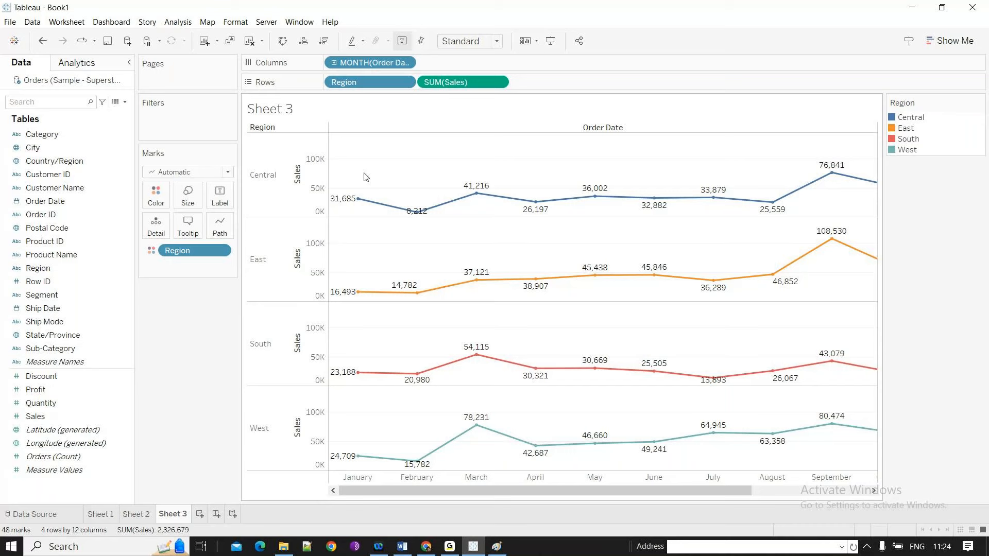
# Return to the line charts after a look at Sheet 2, and try swapping rows and columns and back.
pyautogui.click(138, 514)
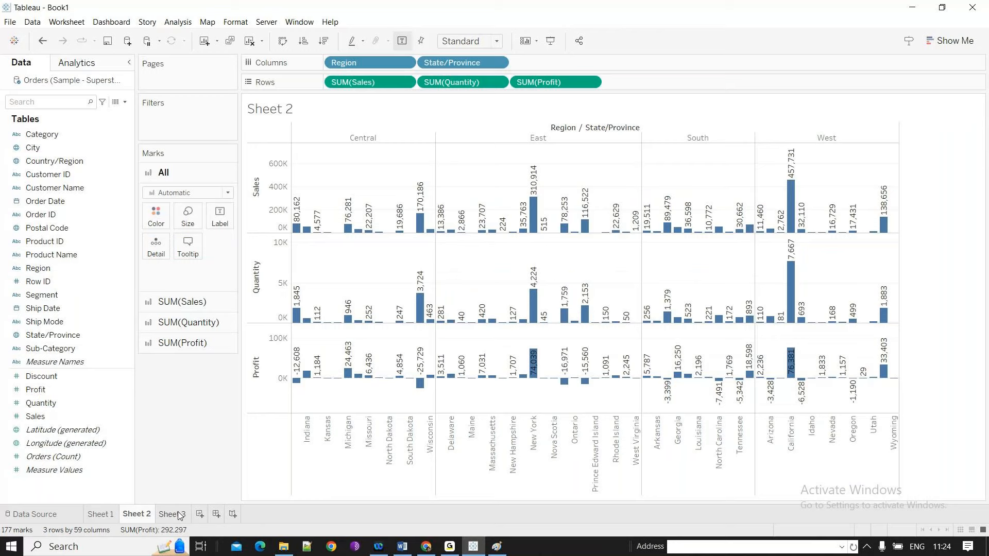
pyautogui.click(177, 515)
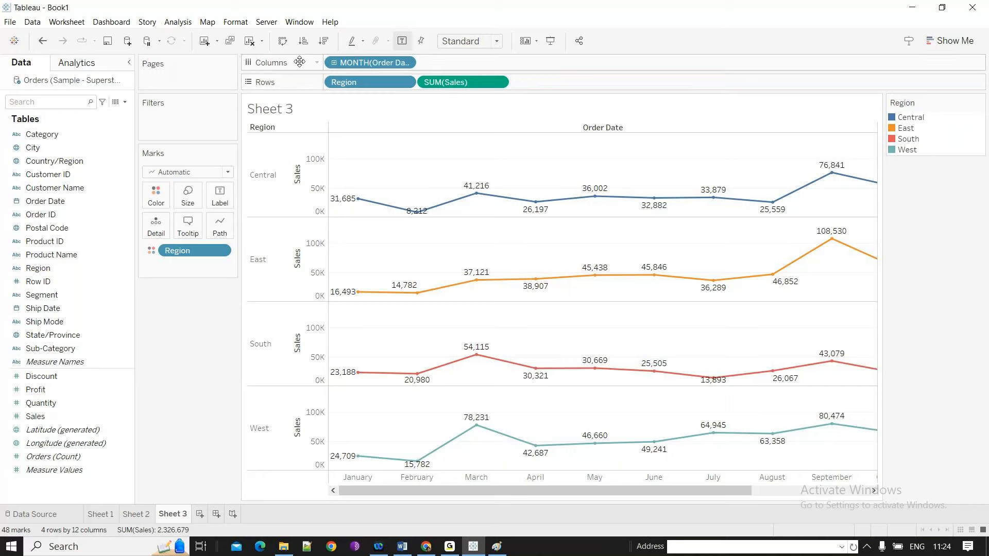
pyautogui.doubleClick(280, 42)
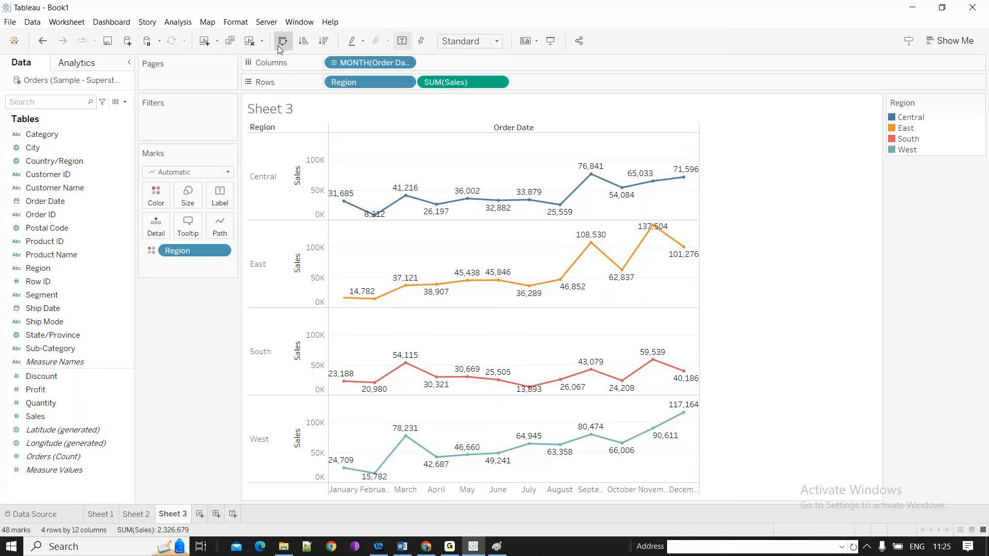
pyautogui.click(284, 43)
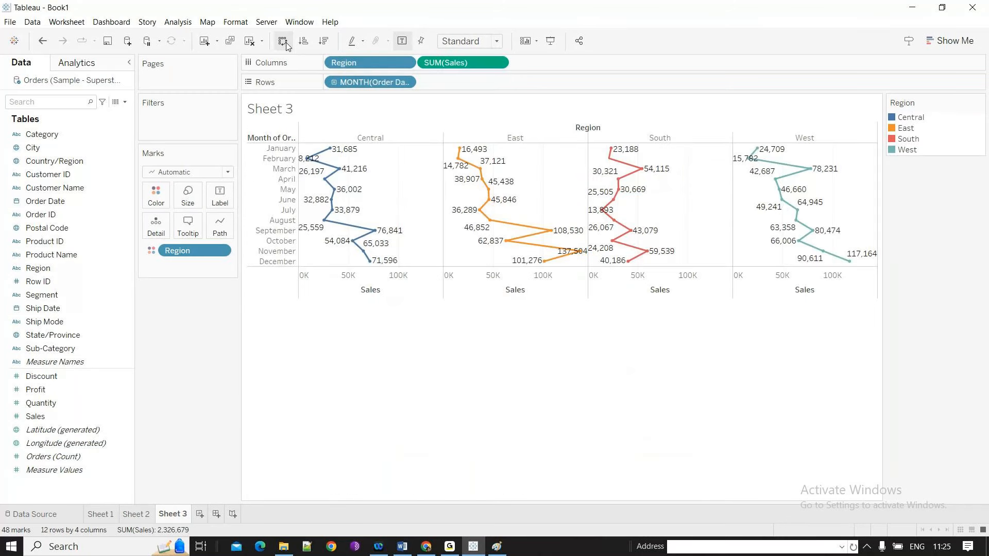
pyautogui.click(283, 43)
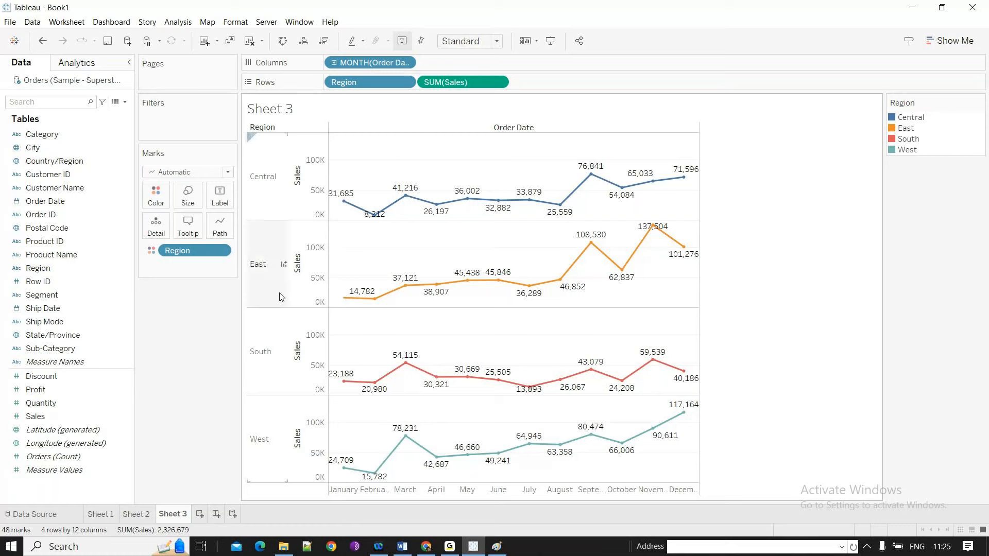
# Build a symbol map of Sales by State/Province on a new sheet and resolve its unrecognised locations with Edit Locations.
pyautogui.click(99, 349)
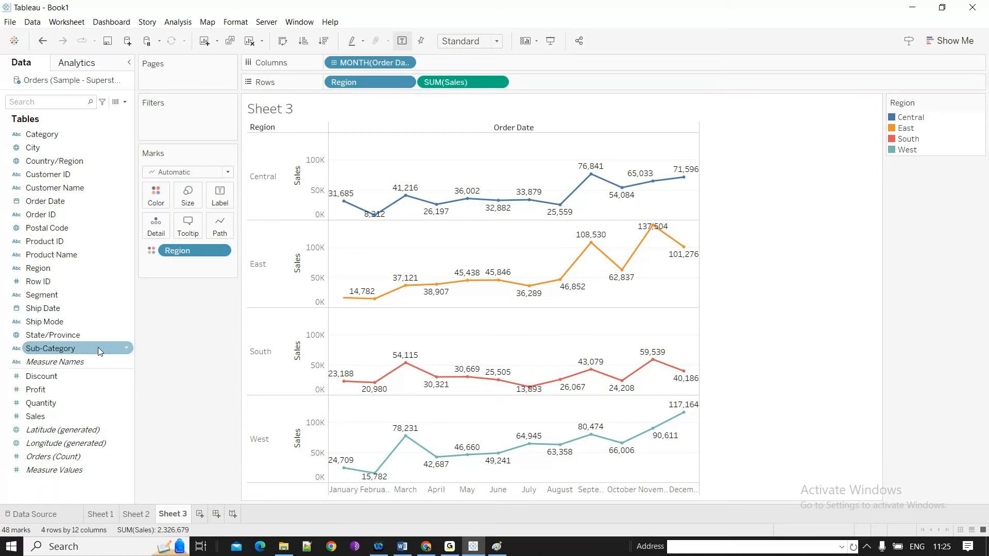
pyautogui.click(71, 337)
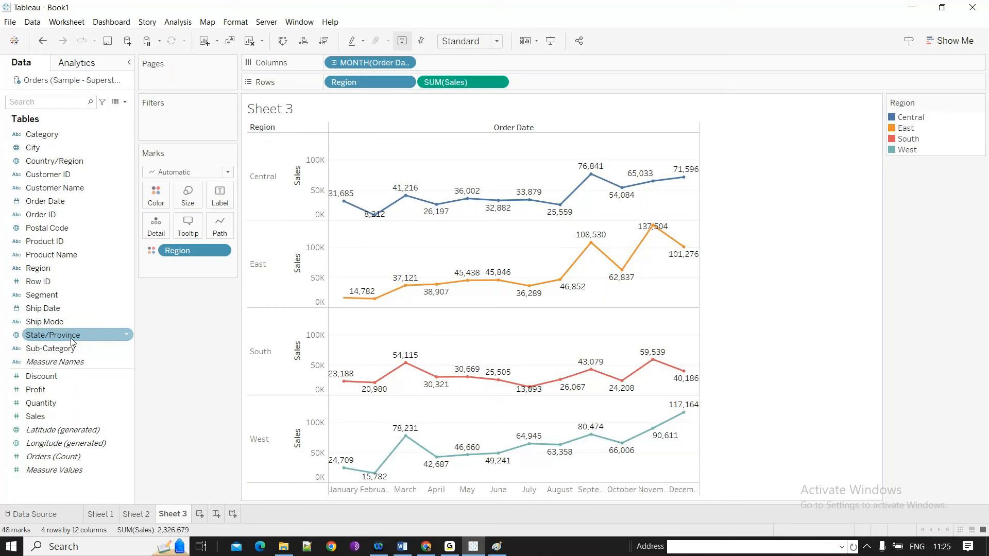
pyautogui.click(201, 514)
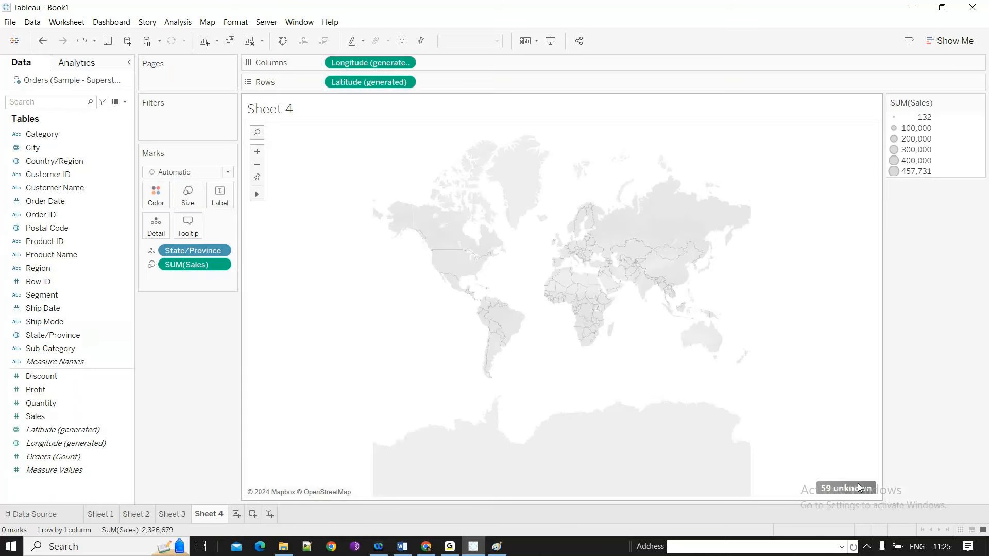
pyautogui.click(858, 487)
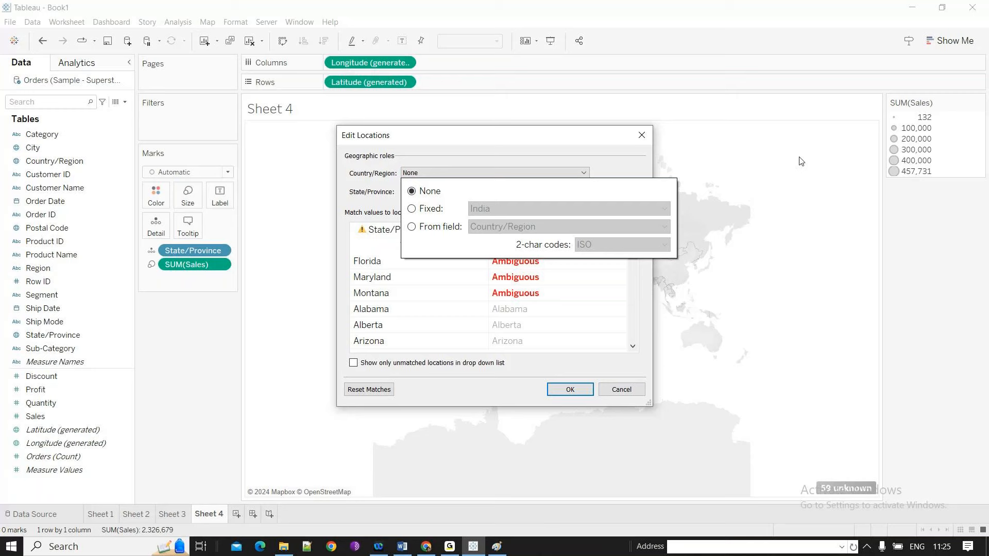
pyautogui.click(567, 390)
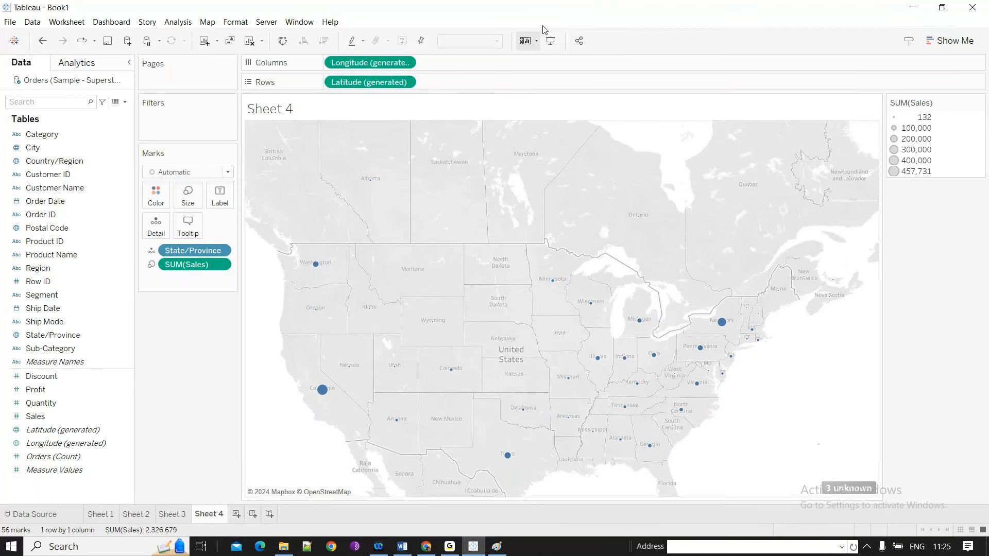
# Split the map by YEAR(Order Date) on Columns with mark labels shown, and widen the year columns.
pyautogui.click(115, 308)
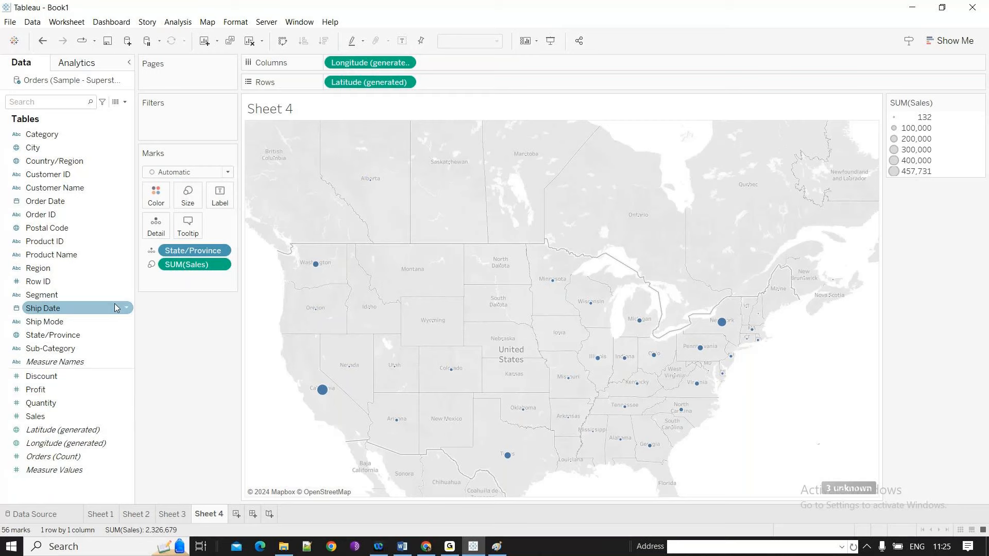
pyautogui.click(43, 216)
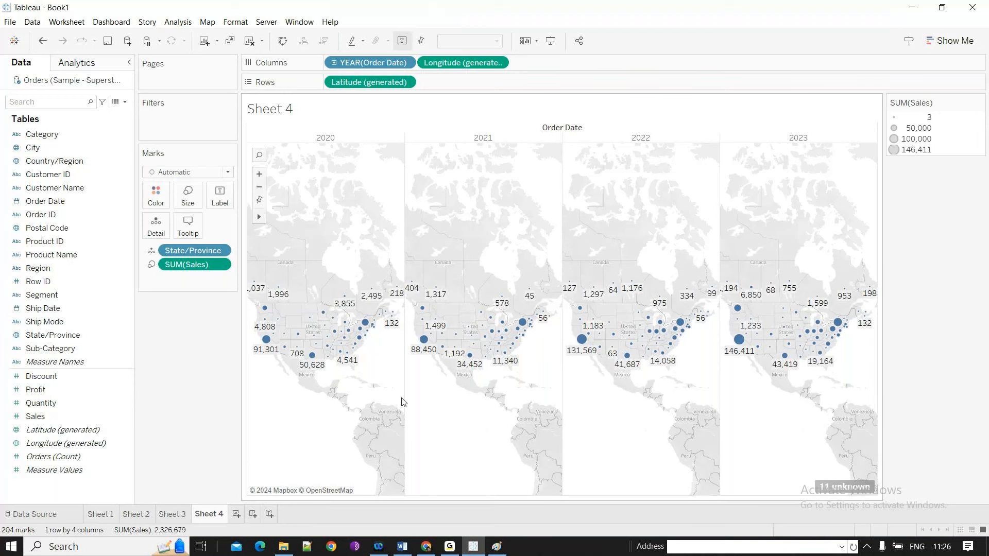
pyautogui.moveTo(403, 403); pyautogui.dragTo(504, 138)
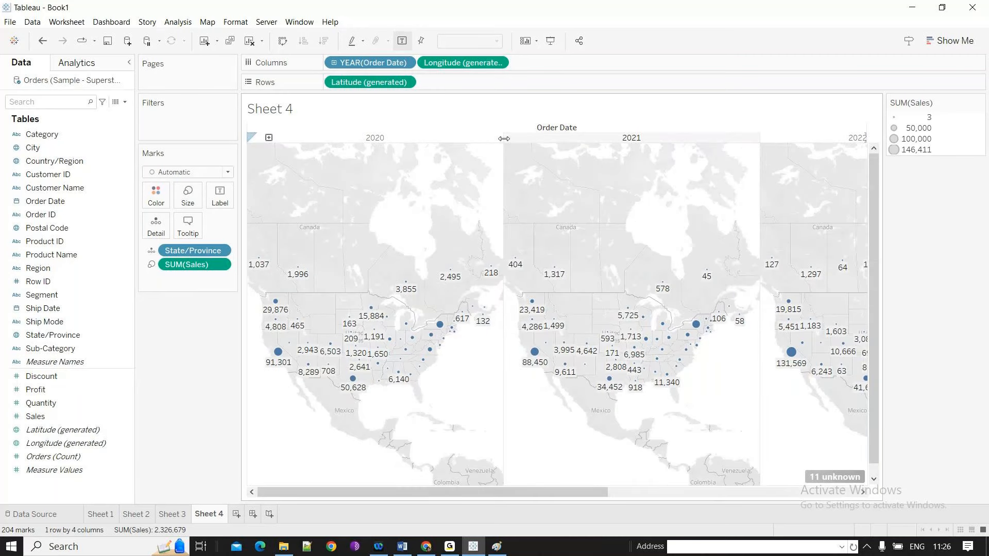
pyautogui.moveTo(580, 494); pyautogui.dragTo(586, 497)
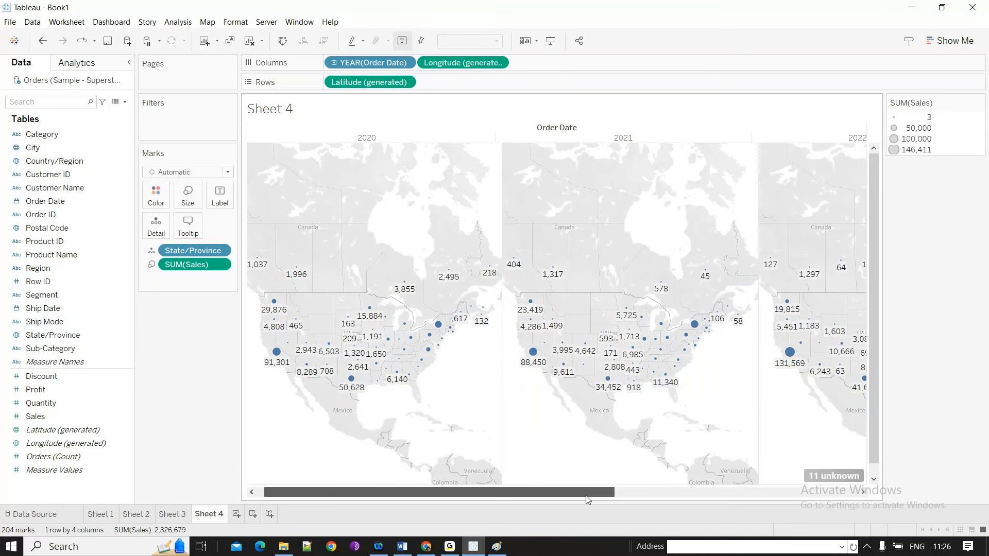
pyautogui.moveTo(588, 500); pyautogui.dragTo(809, 499)
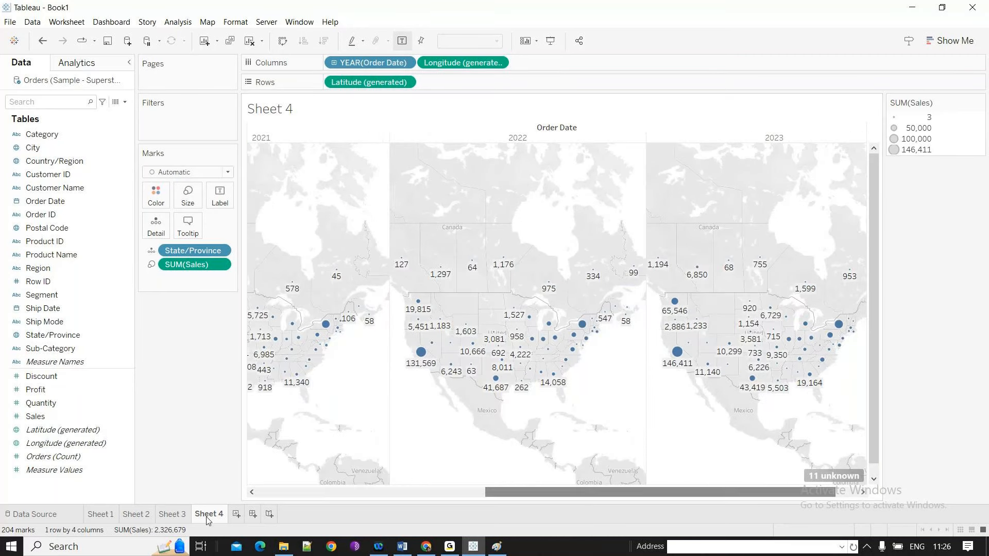
# Add another new worksheet and build a symbol map of Sales by State/Province on it.
pyautogui.click(236, 515)
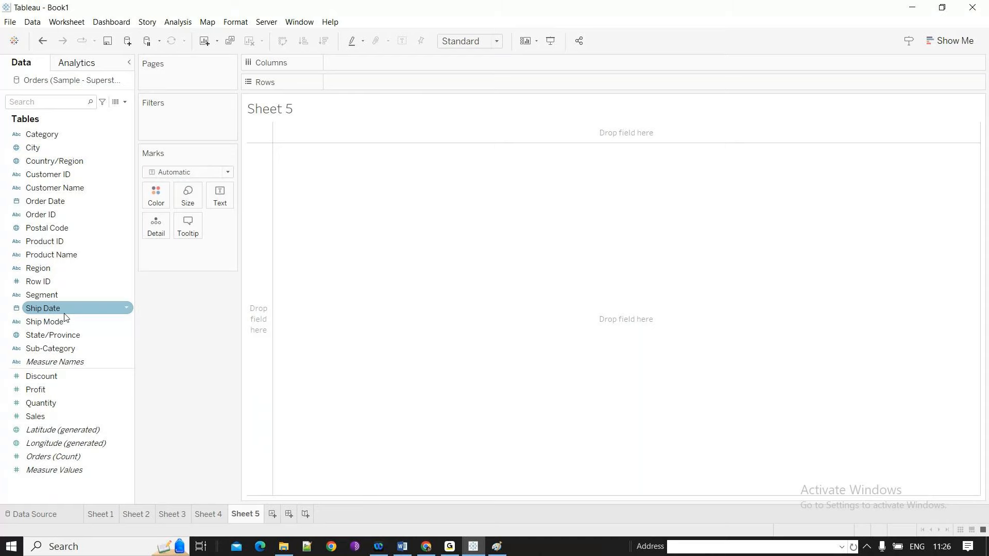
pyautogui.click(55, 336)
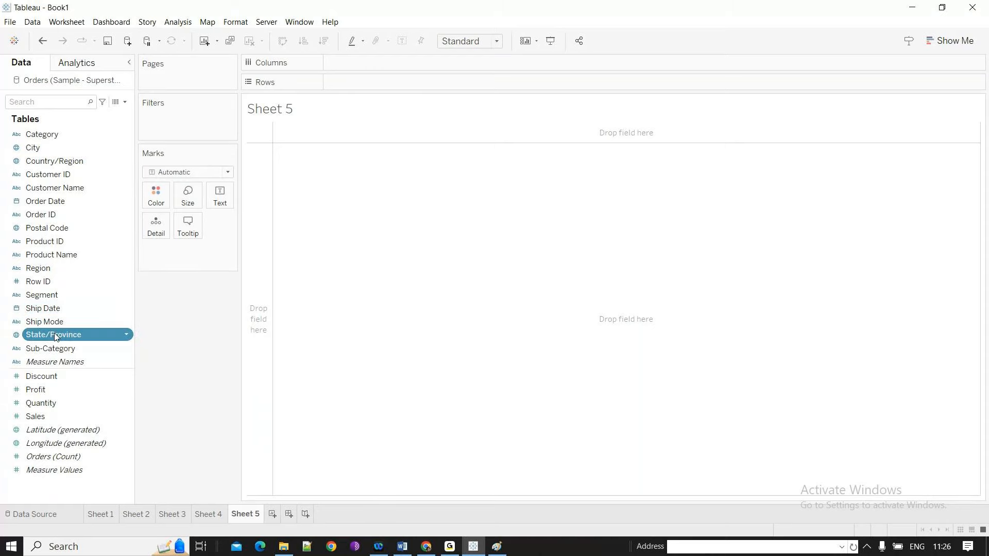
pyautogui.doubleClick(55, 336)
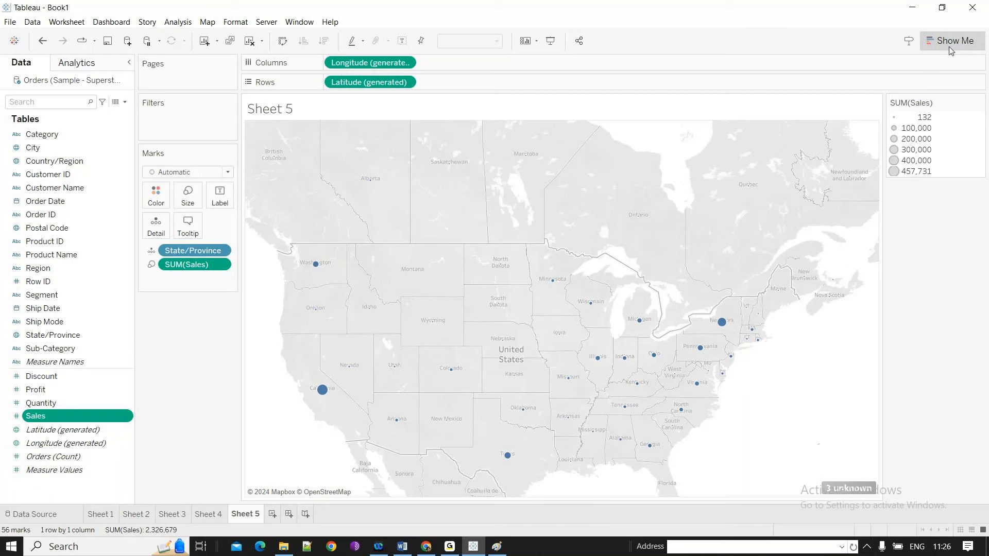
# Convert the map to pie charts with Region on Columns and YEAR(Order Date) on Rows.
pyautogui.click(951, 47)
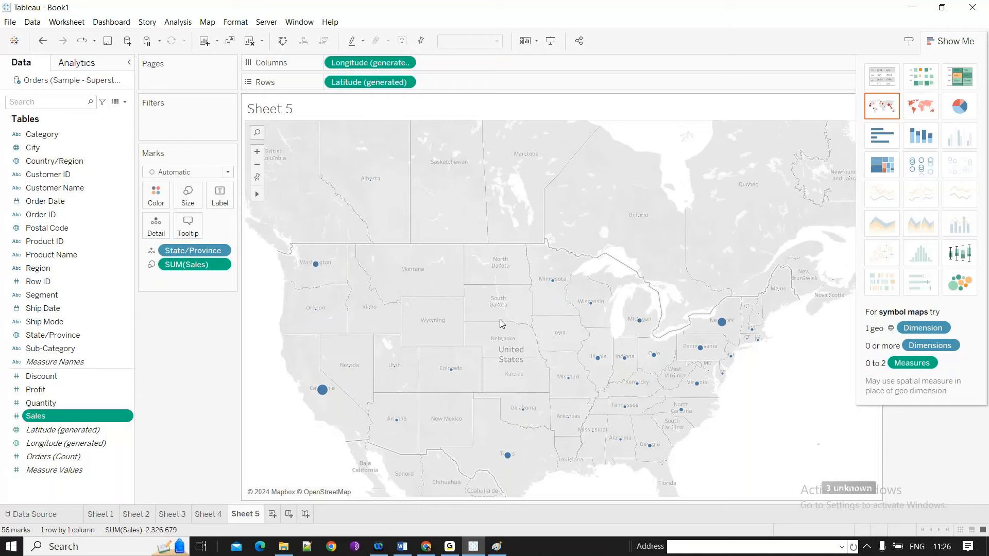
pyautogui.click(961, 108)
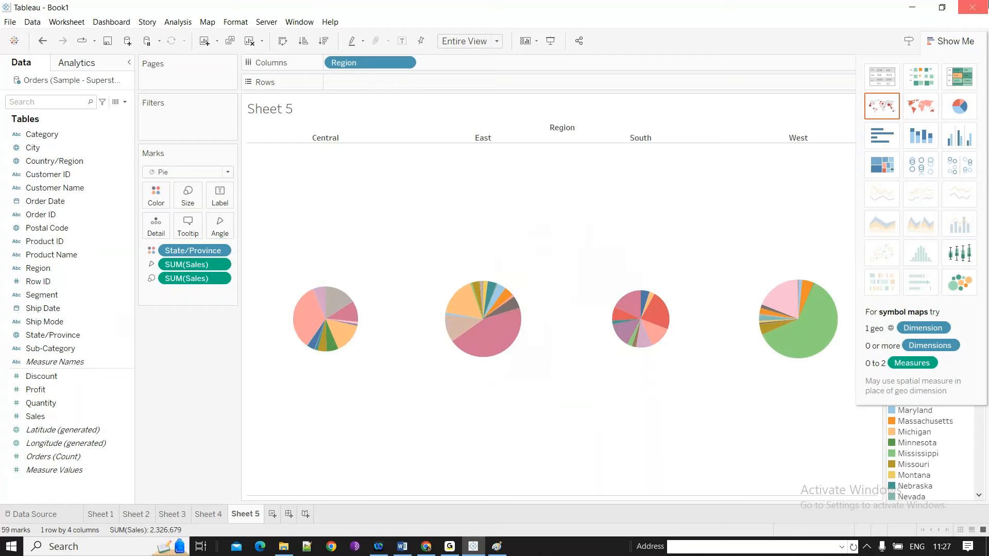
pyautogui.click(951, 41)
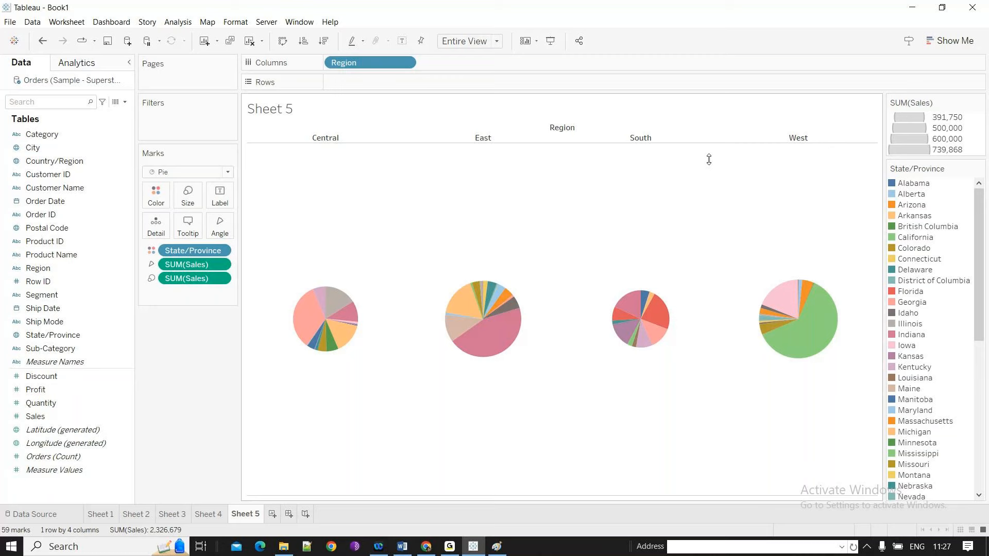
pyautogui.moveTo(53, 202); pyautogui.dragTo(63, 200)
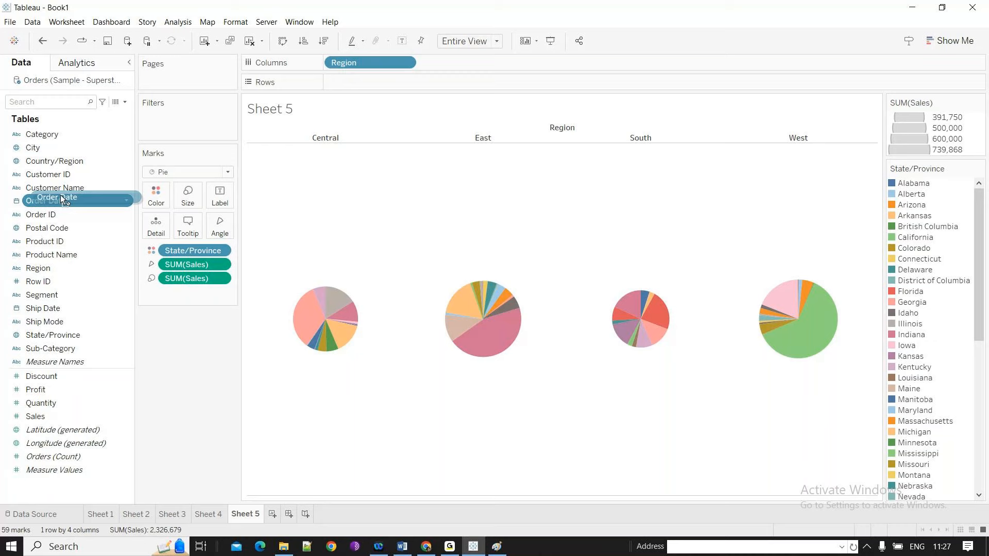
pyautogui.moveTo(63, 200); pyautogui.dragTo(360, 83)
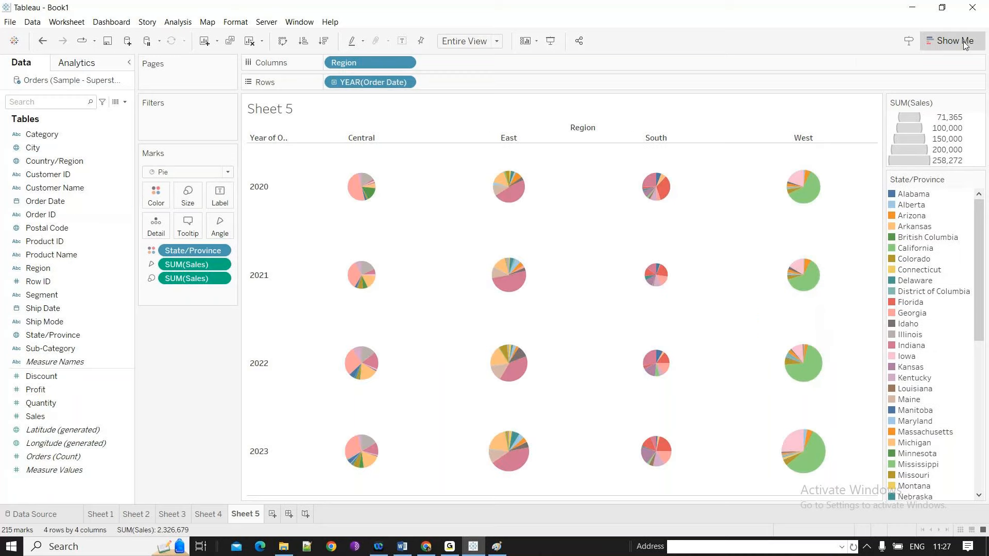
# Set the pie chart view's fit to Standard and enlarge its region columns and year rows.
pyautogui.click(964, 43)
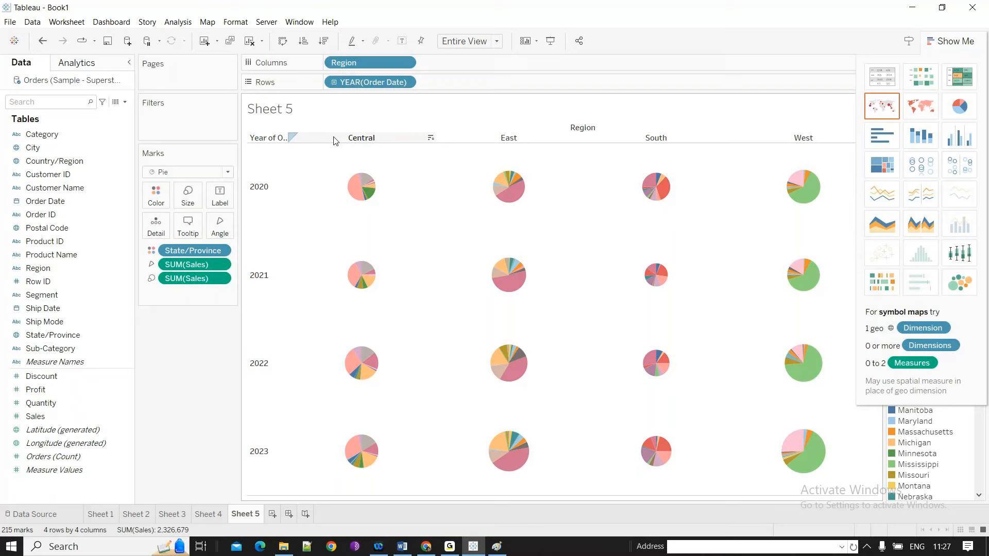
pyautogui.click(411, 137)
pyautogui.click(496, 41)
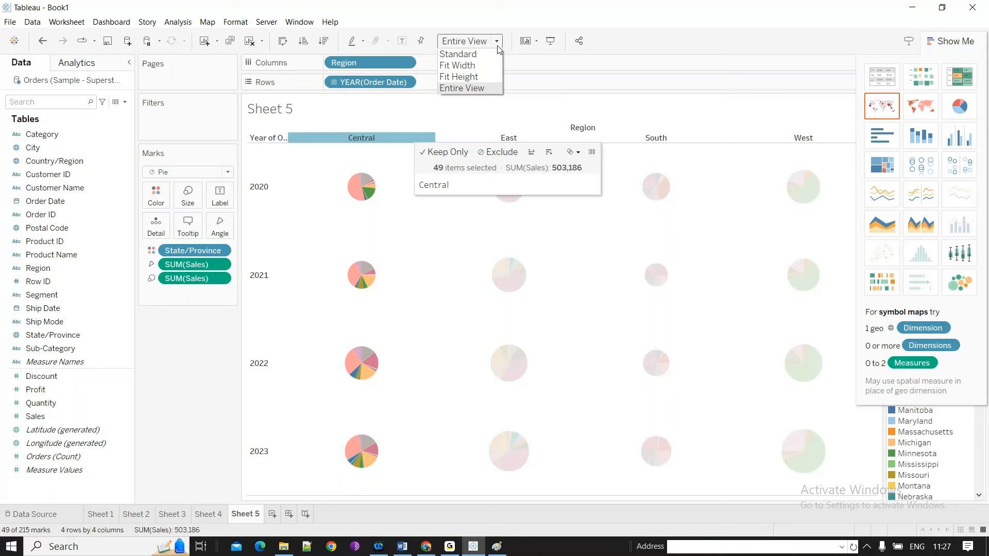
pyautogui.click(492, 54)
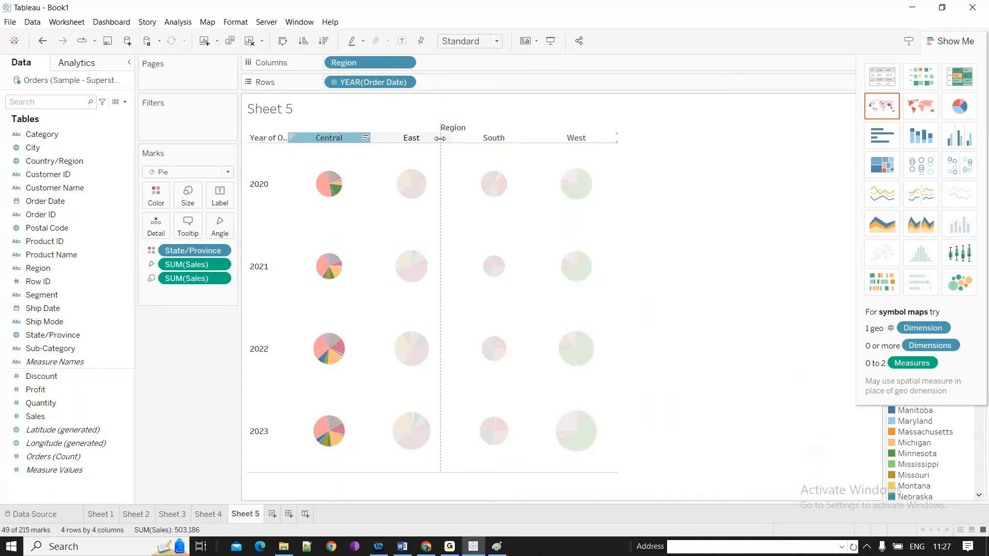
pyautogui.moveTo(440, 138); pyautogui.dragTo(440, 138)
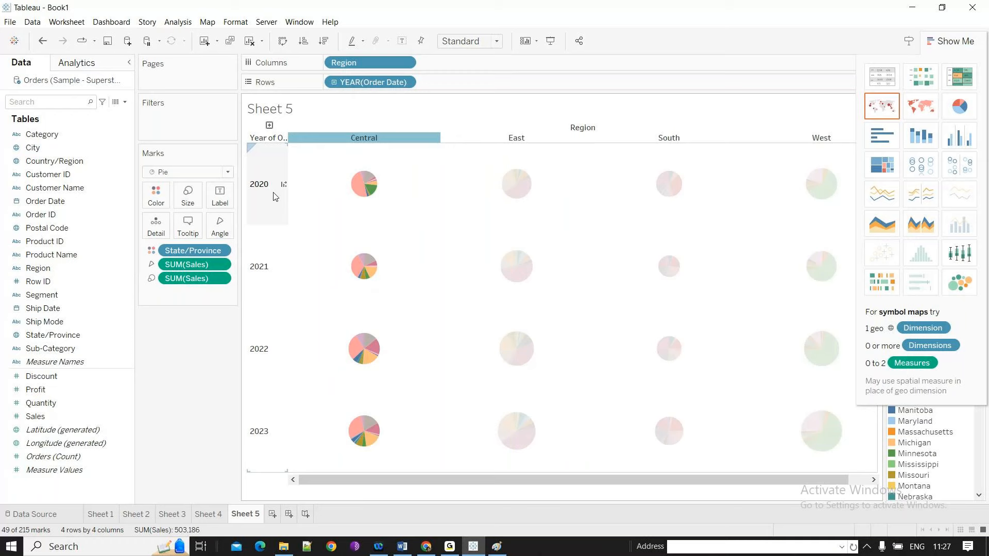
pyautogui.moveTo(273, 225); pyautogui.dragTo(274, 262)
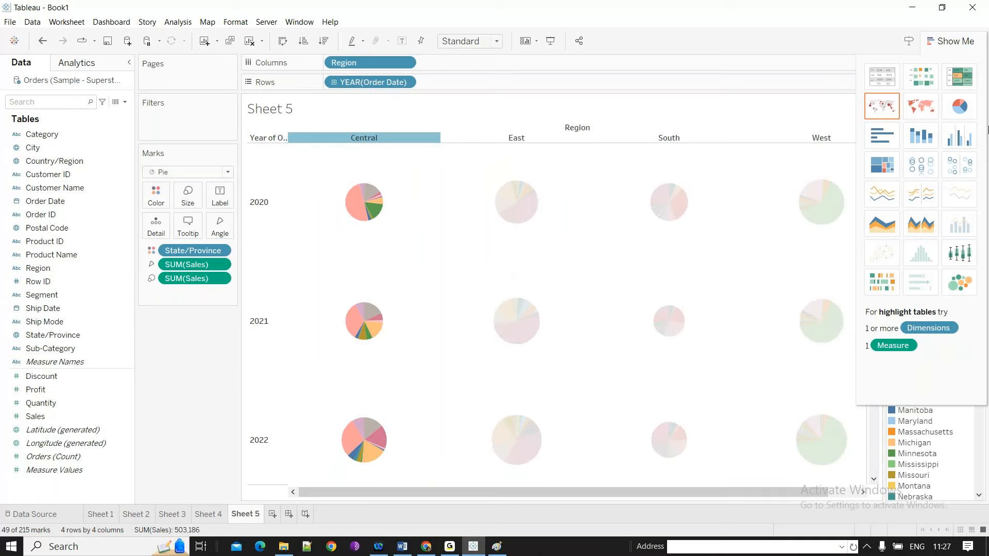
pyautogui.click(950, 41)
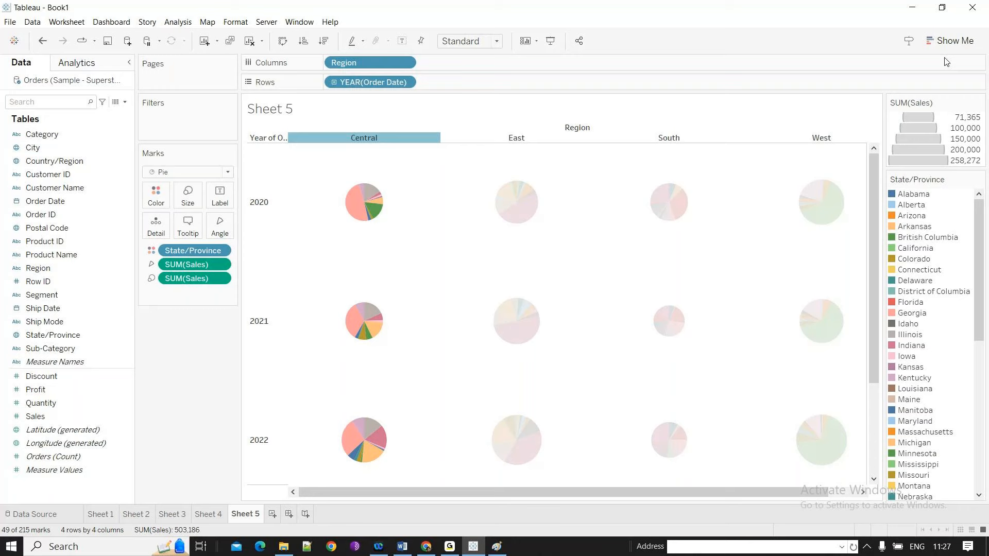
pyautogui.moveTo(586, 492); pyautogui.dragTo(587, 492)
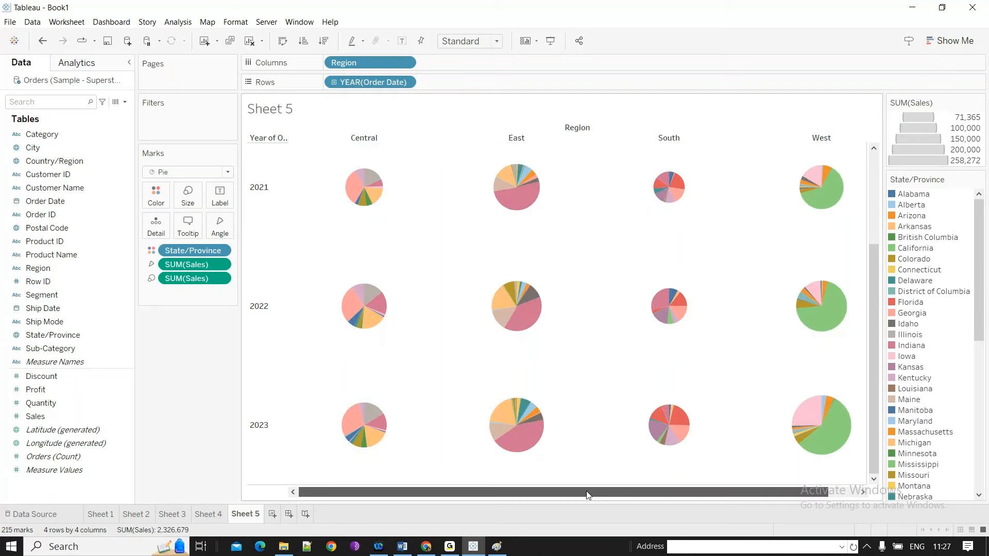
# Reduce the height of the year rows in the pie chart view and clear the 2022 selection.
pyautogui.click(288, 255)
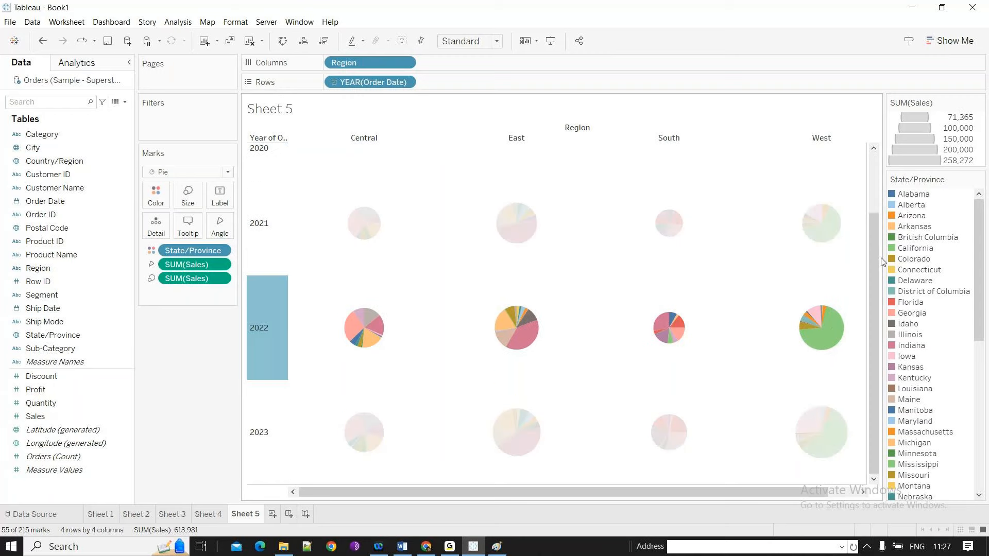
pyautogui.moveTo(874, 263); pyautogui.dragTo(873, 221)
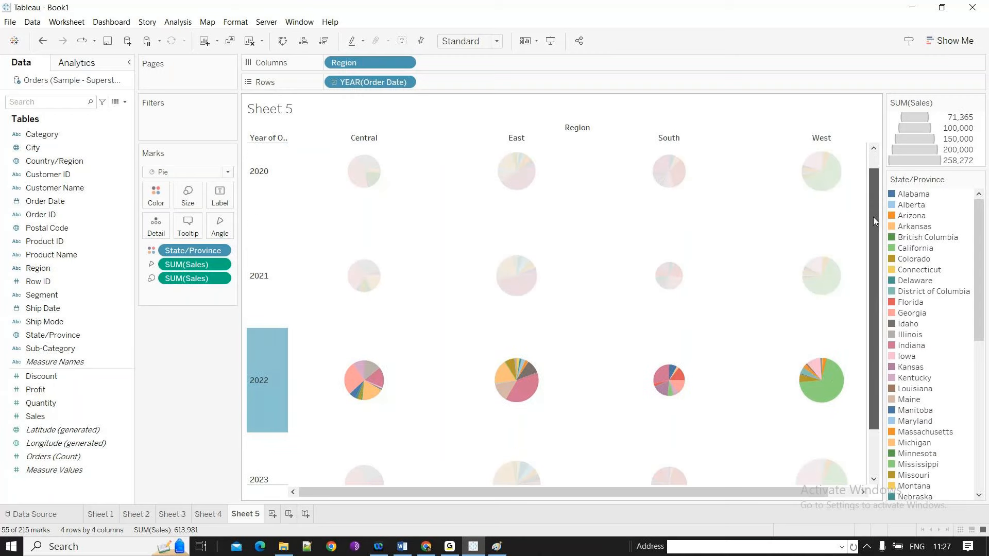
pyautogui.moveTo(873, 222); pyautogui.dragTo(873, 206)
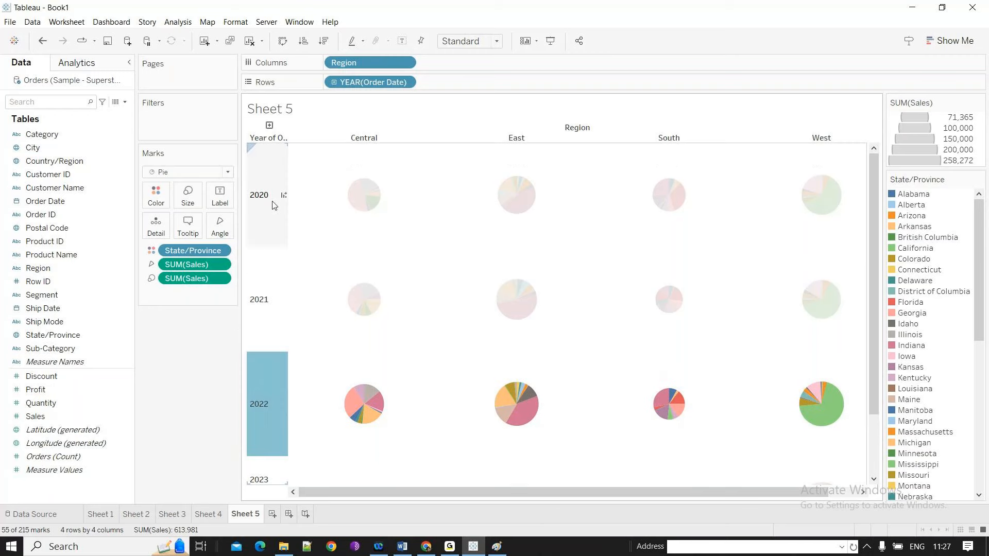
pyautogui.click(321, 198)
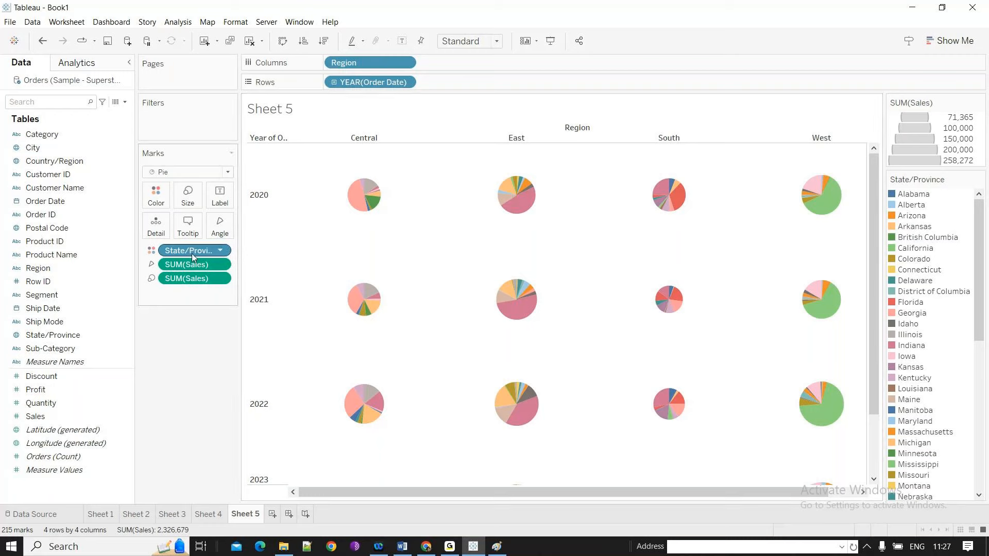
# Replace State/Province with Category as the pies' color and set the view's fit to Entire View.
pyautogui.moveTo(191, 254); pyautogui.dragTo(166, 255)
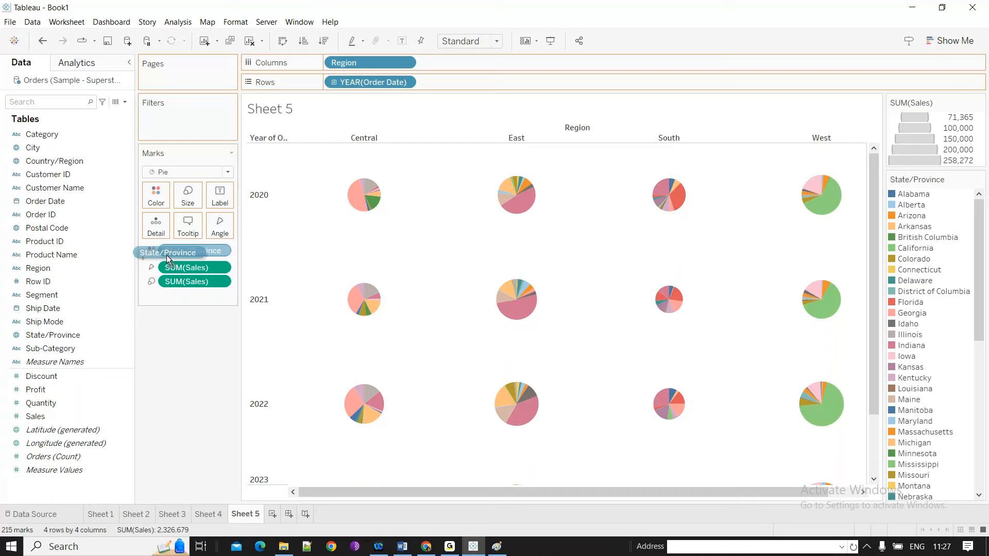
pyautogui.moveTo(169, 257); pyautogui.dragTo(158, 198)
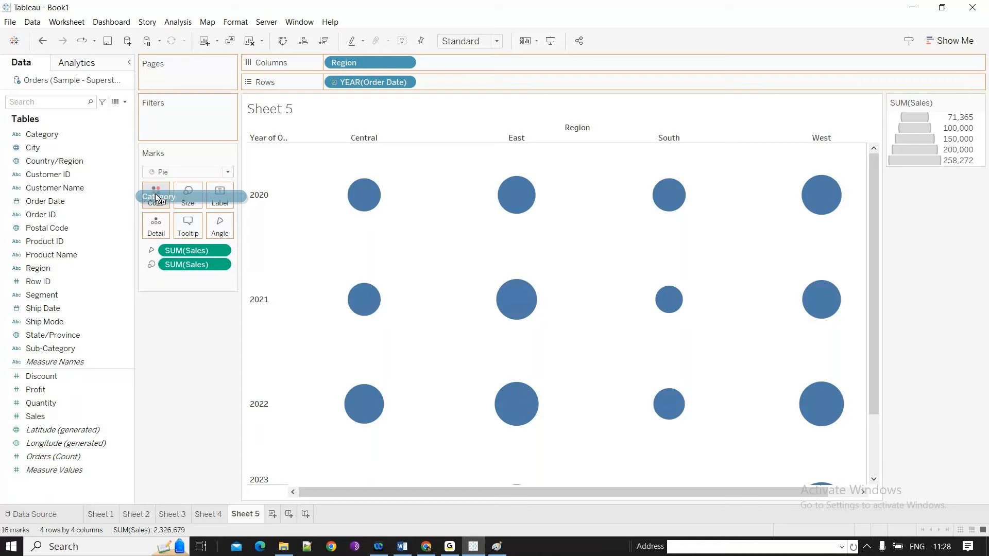
pyautogui.moveTo(156, 193); pyautogui.dragTo(155, 194)
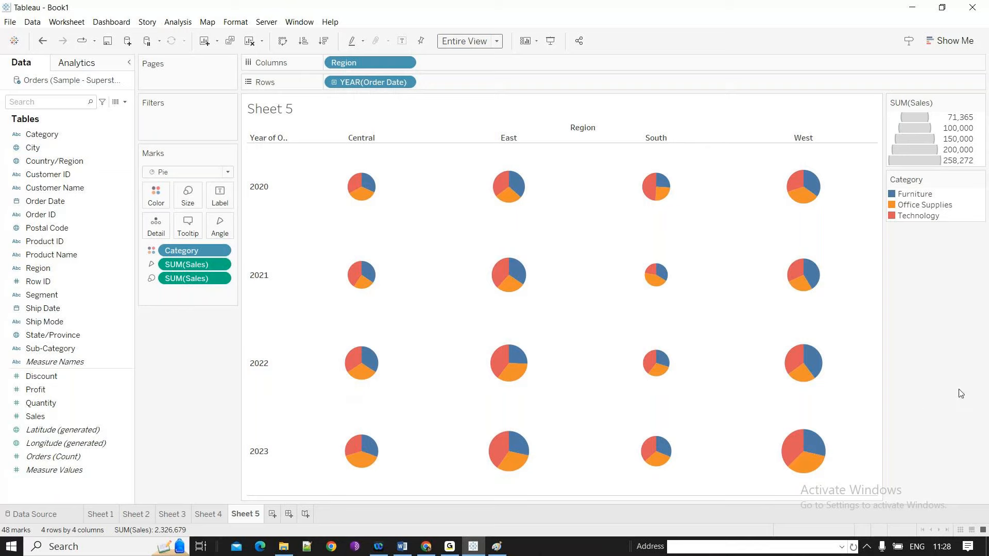
# Label the pie slices with Category and briefly highlight the East region's pies.
pyautogui.moveTo(518, 363)
pyautogui.moveTo(512, 386)
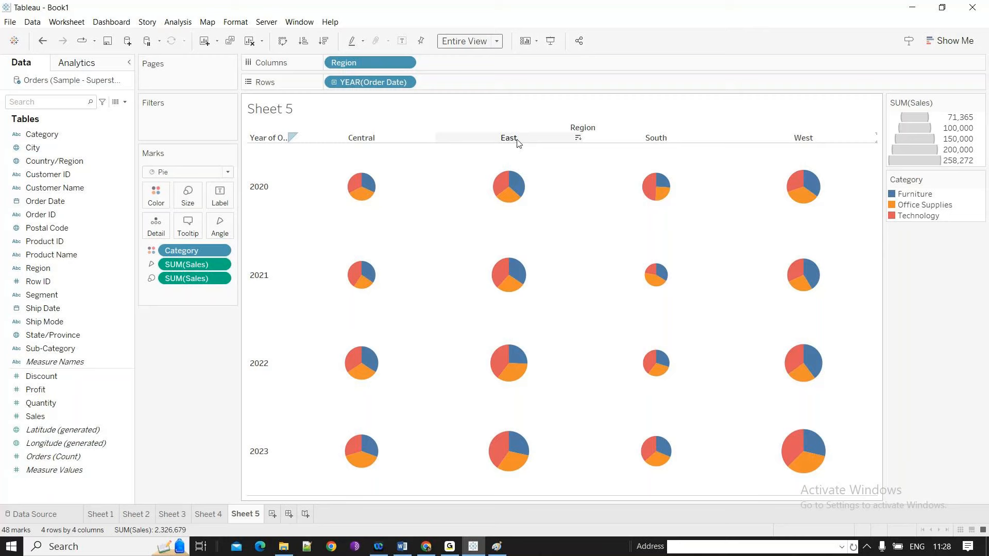
pyautogui.moveTo(518, 286)
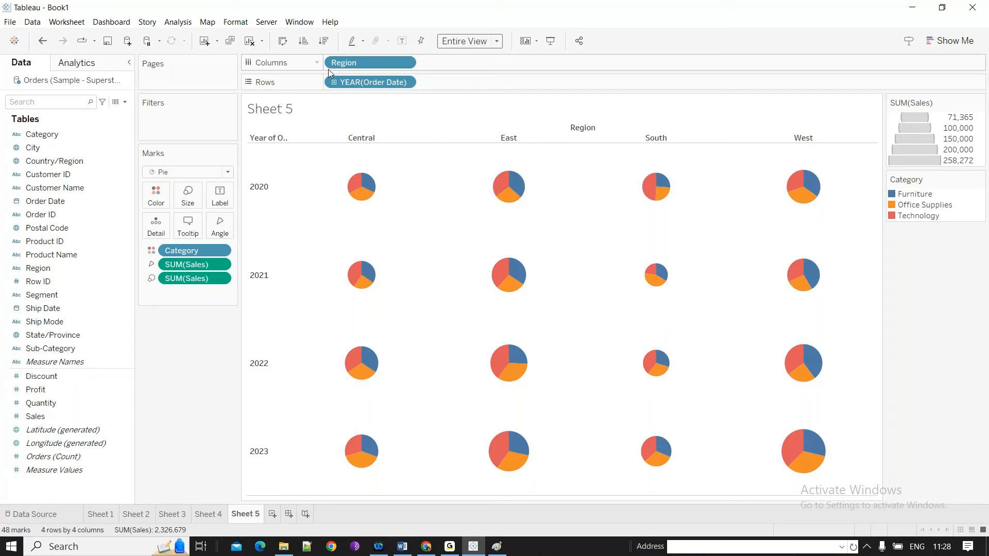
pyautogui.moveTo(328, 69); pyautogui.dragTo(227, 205)
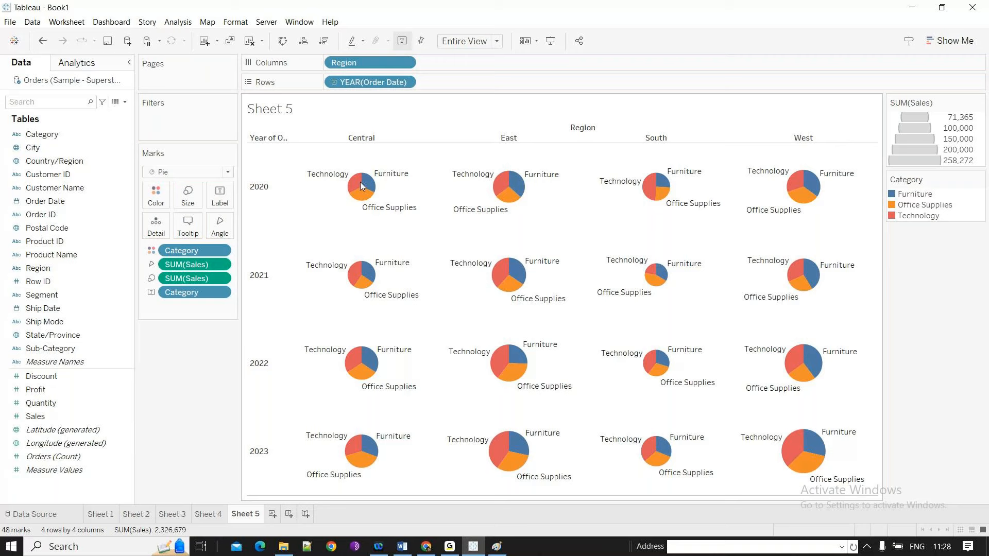
pyautogui.click(517, 183)
pyautogui.click(569, 137)
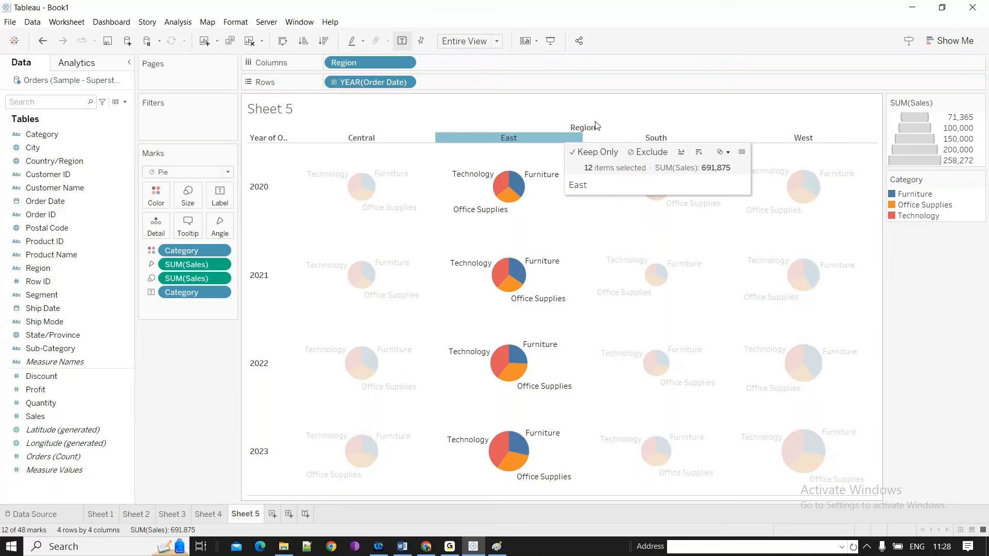
pyautogui.click(928, 343)
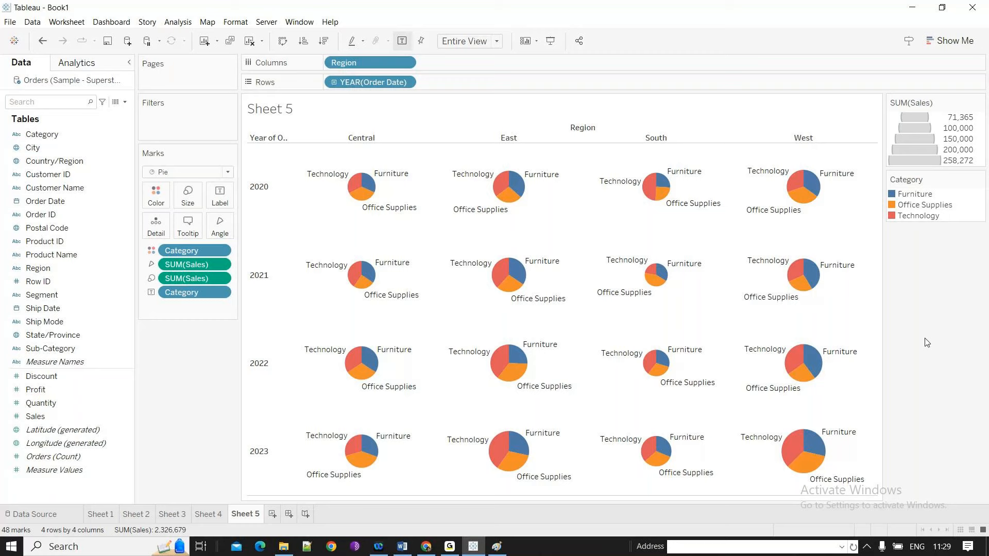
# Inspect the tooltips of the East region's slices and add the sum of Sales to the pie labels.
pyautogui.moveTo(543, 344)
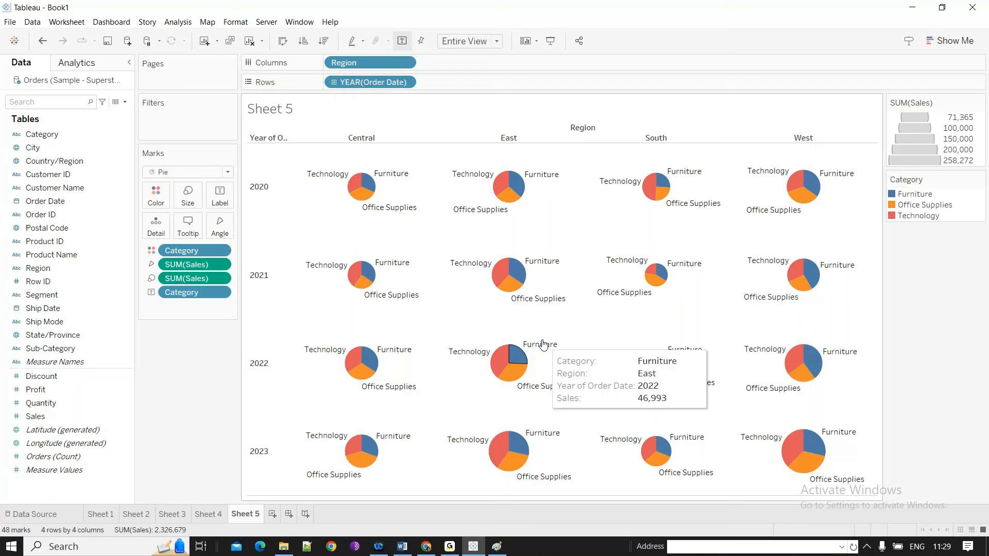
pyautogui.moveTo(519, 470)
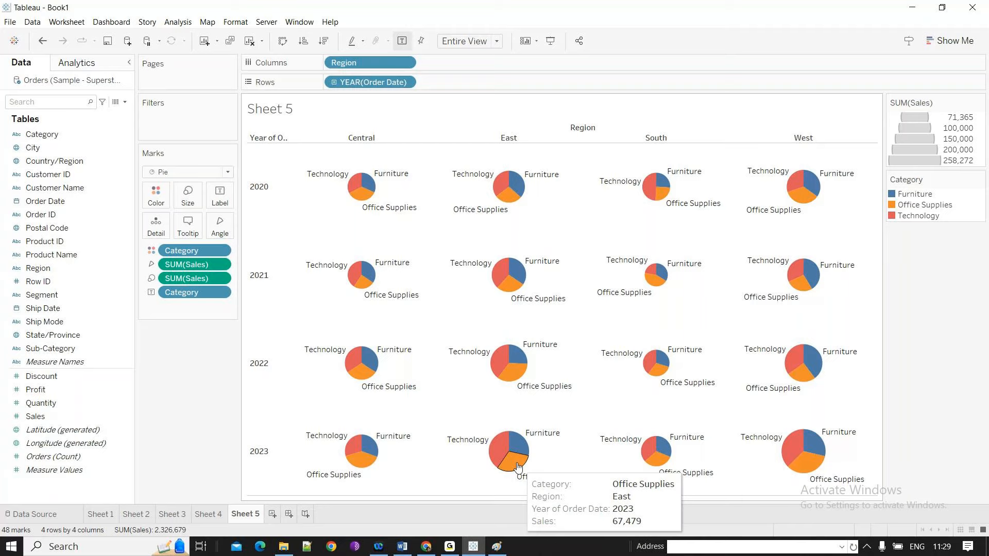
pyautogui.moveTo(515, 369)
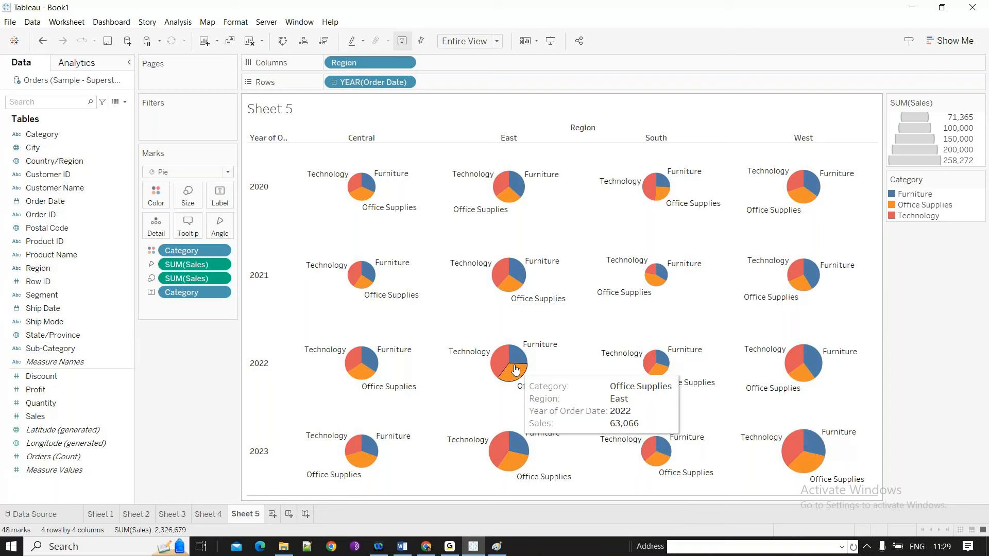
pyautogui.moveTo(380, 184)
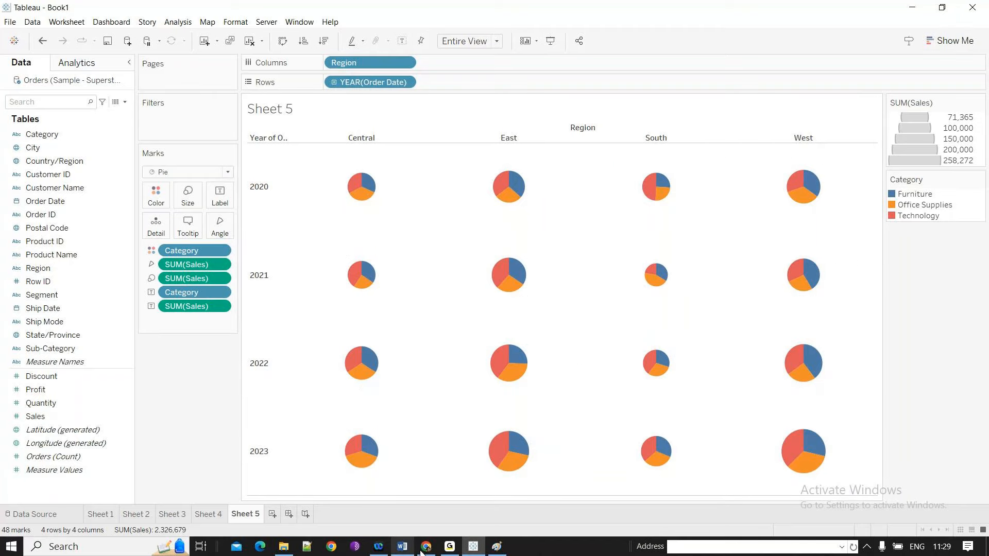
pyautogui.click(449, 547)
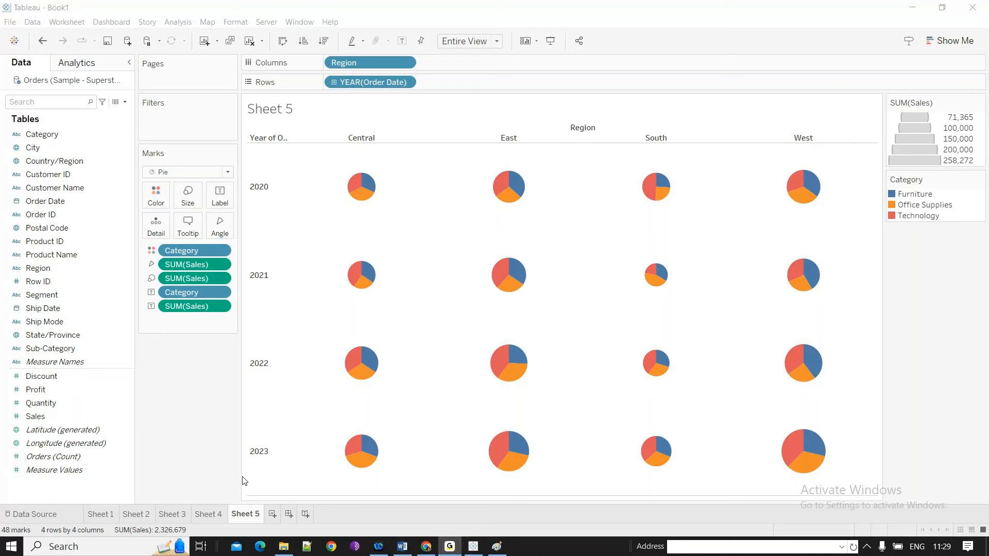
pyautogui.click(409, 108)
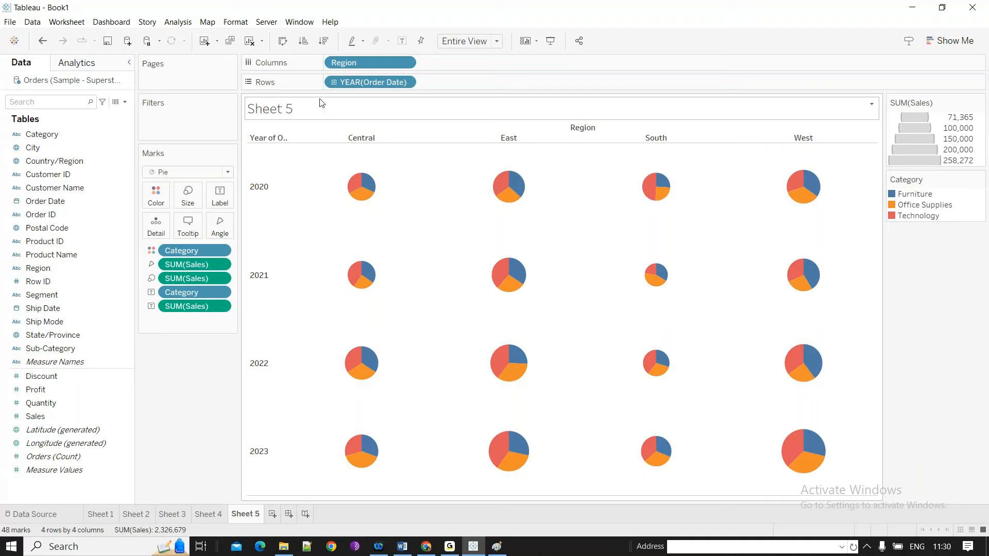
# Add a new worksheet and build a text table of Profit and Sales by Region and Sub-Category, with both dimensions on Rows.
pyautogui.click(272, 514)
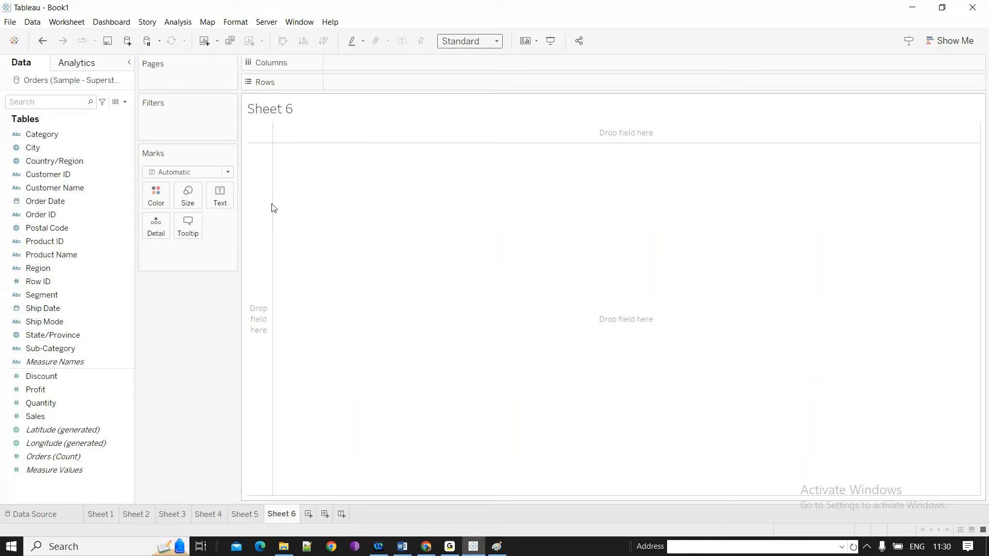
pyautogui.click(128, 151)
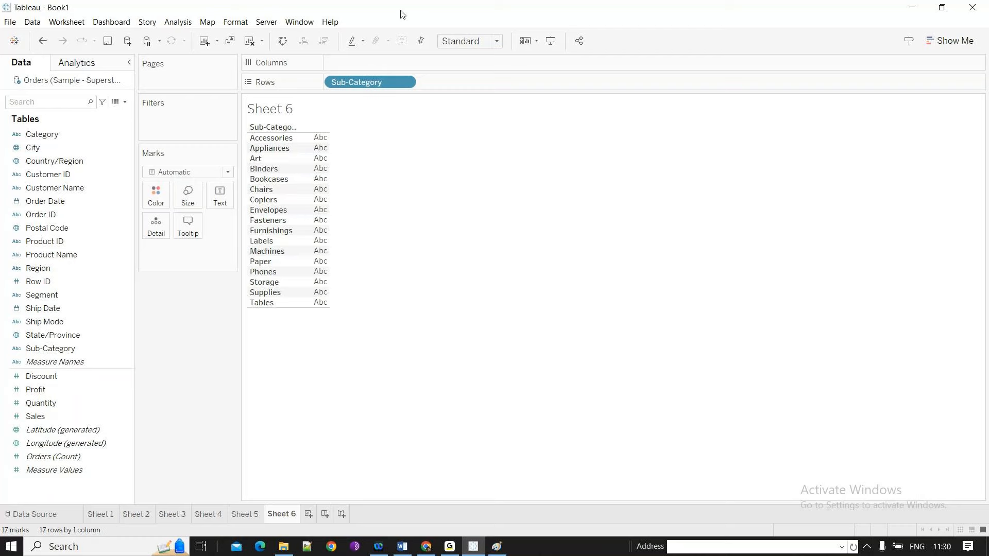
pyautogui.click(31, 132)
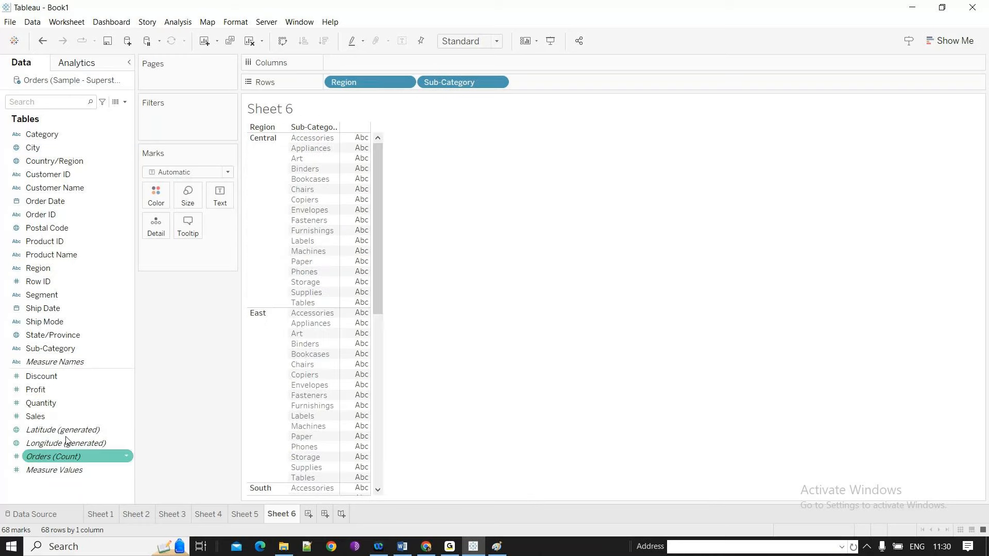
pyautogui.click(36, 417)
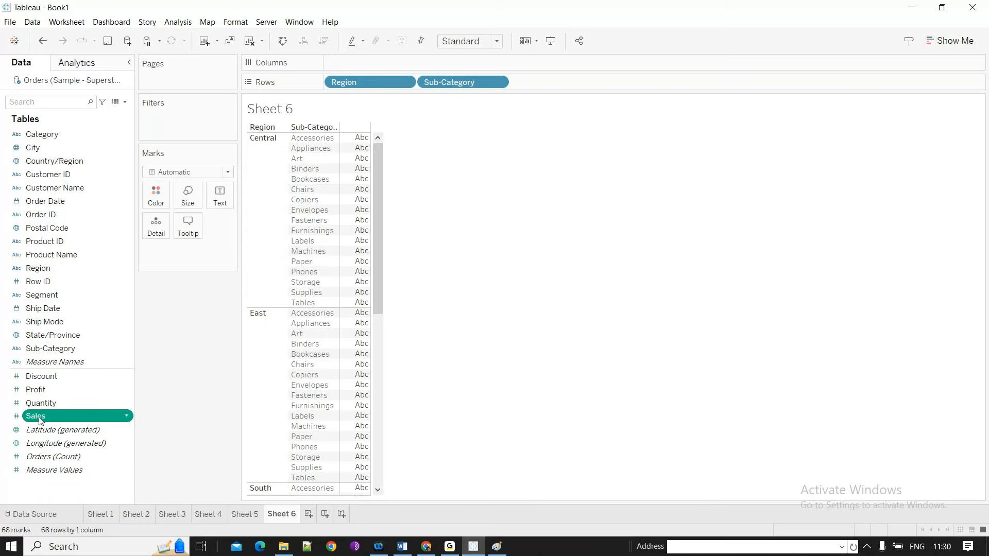
pyautogui.moveTo(40, 420); pyautogui.dragTo(373, 148)
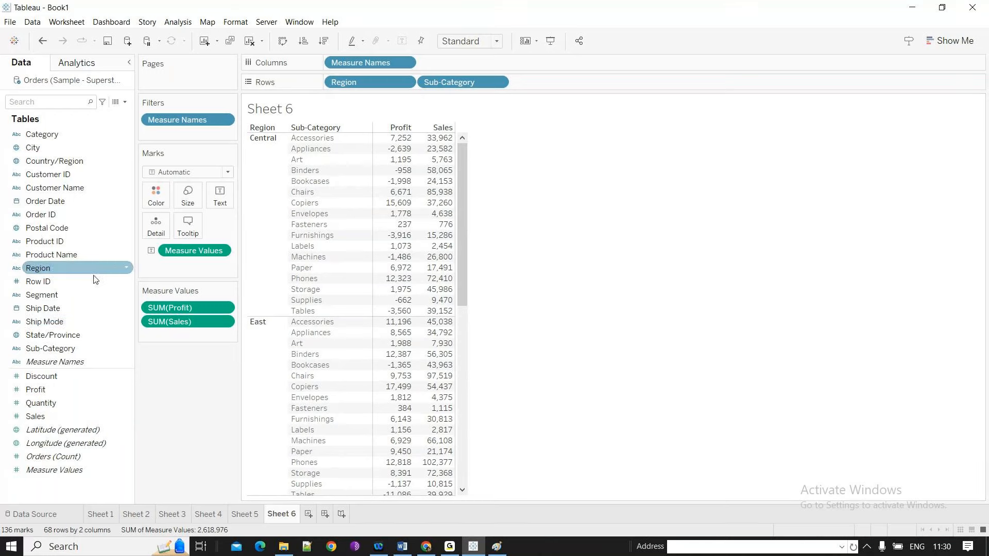
# Page the table by Region using the Pages shelf.
pyautogui.moveTo(95, 280); pyautogui.dragTo(199, 76)
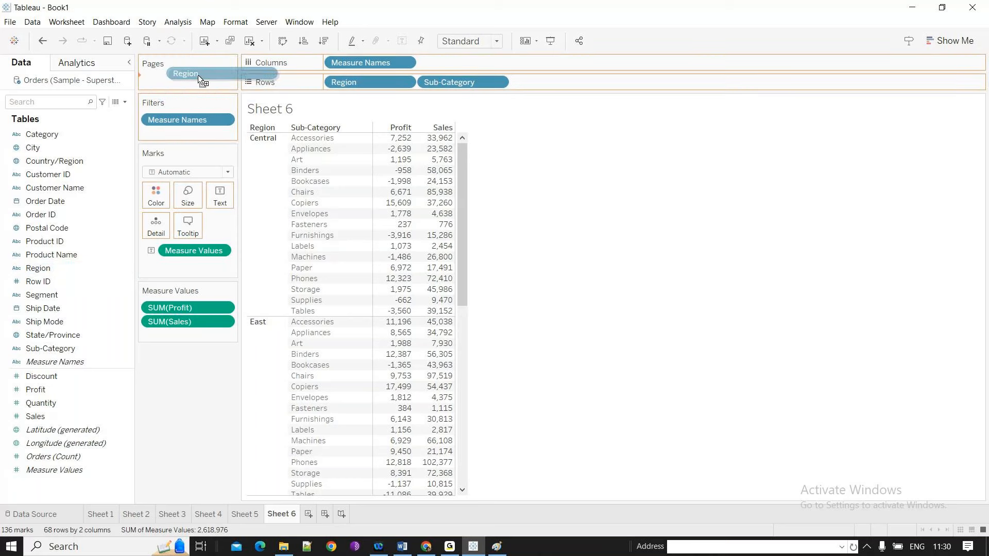
pyautogui.moveTo(198, 76); pyautogui.dragTo(198, 75)
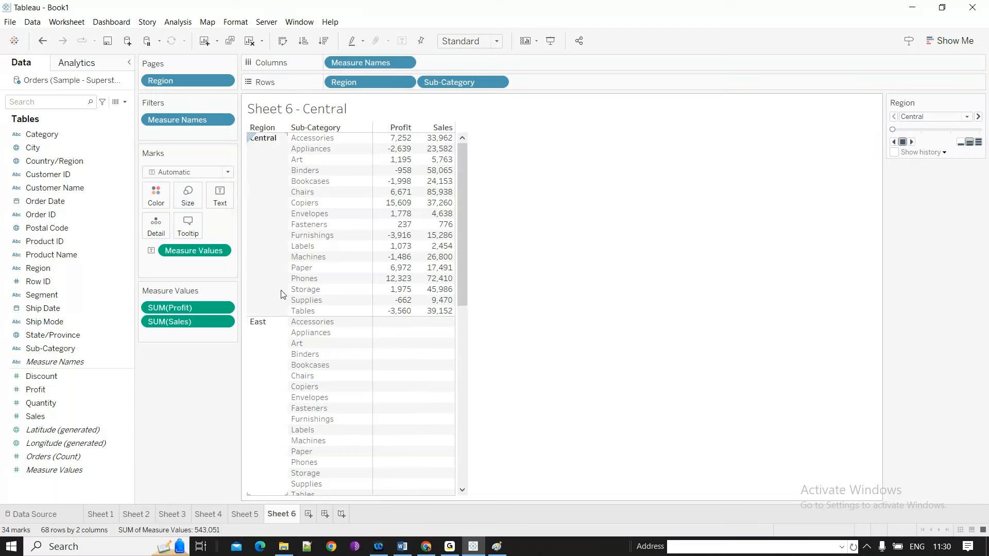
pyautogui.moveTo(389, 153)
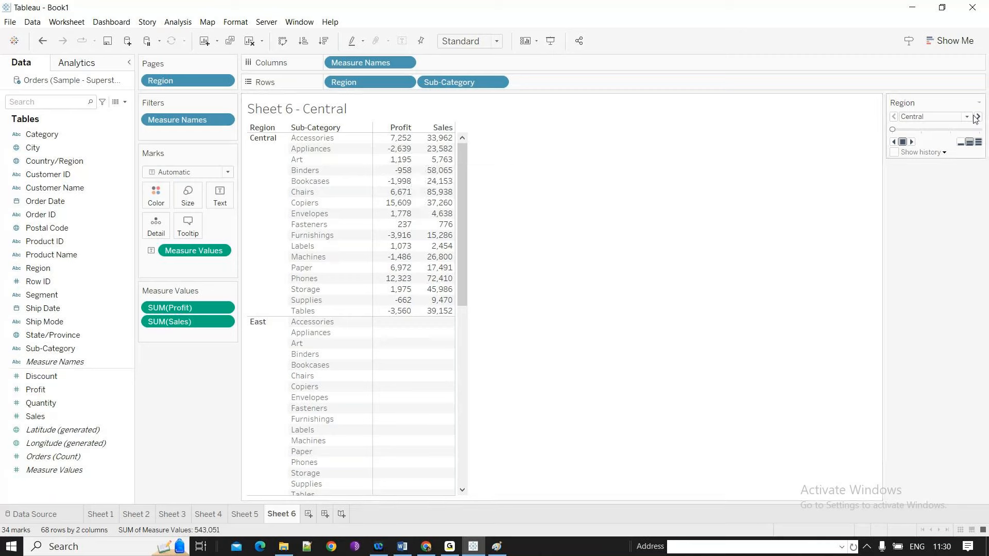
# Show the East page of the table, switch to the South page, and look through the rows of each.
pyautogui.click(967, 117)
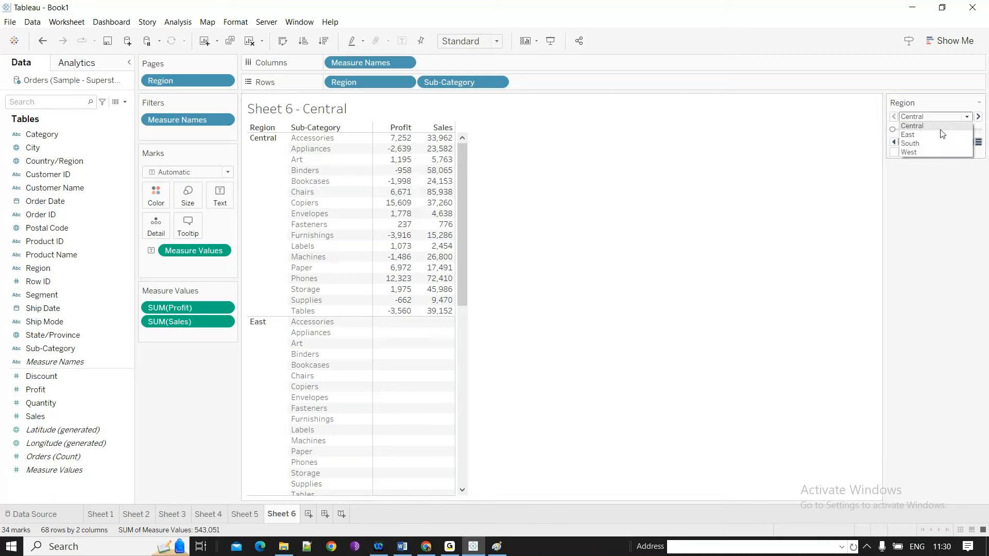
pyautogui.click(942, 134)
pyautogui.click(461, 472)
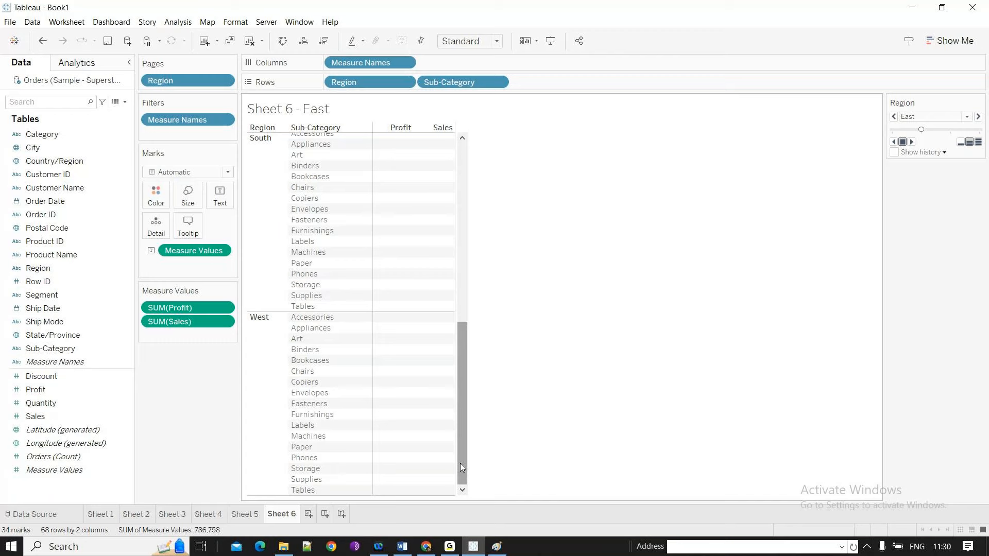
pyautogui.click(967, 117)
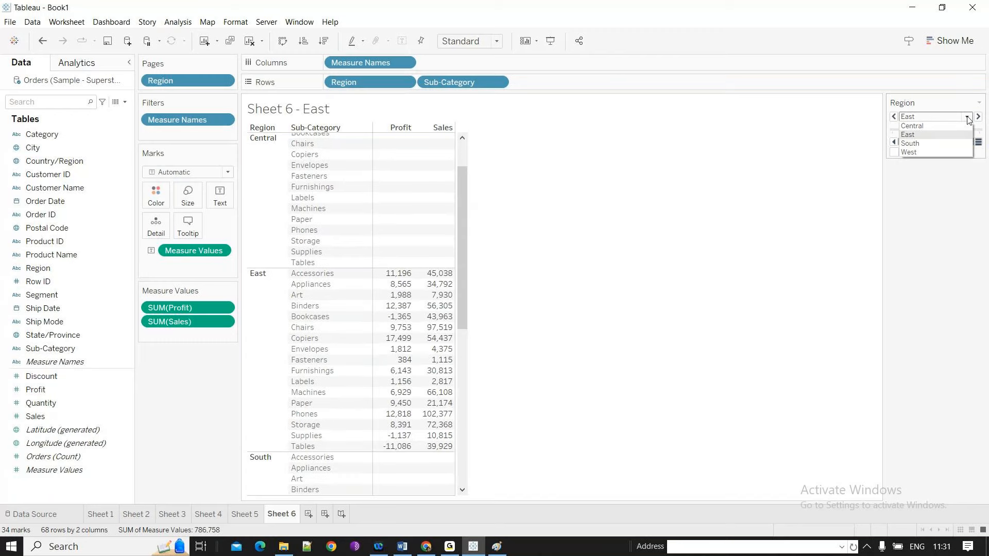
pyautogui.click(911, 144)
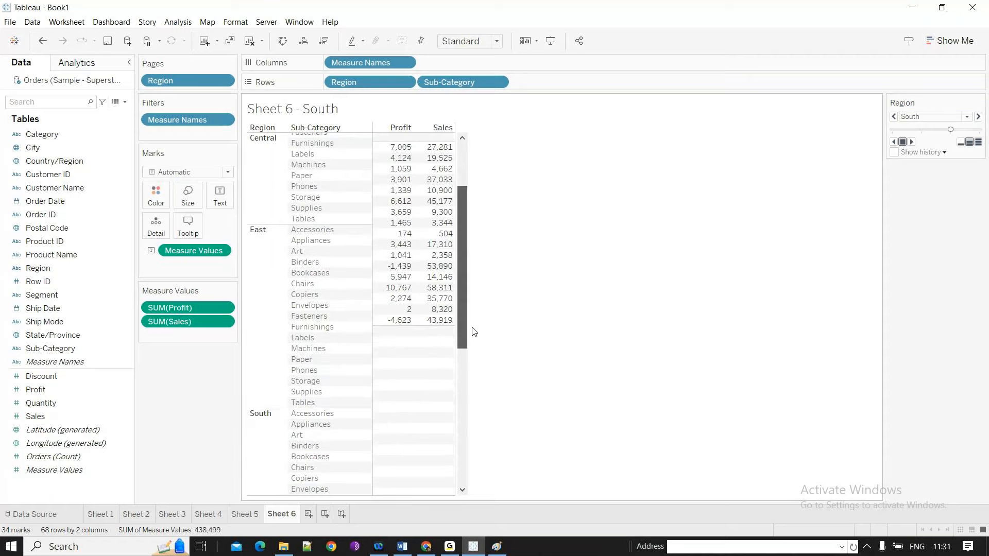
pyautogui.moveTo(474, 332); pyautogui.dragTo(479, 283)
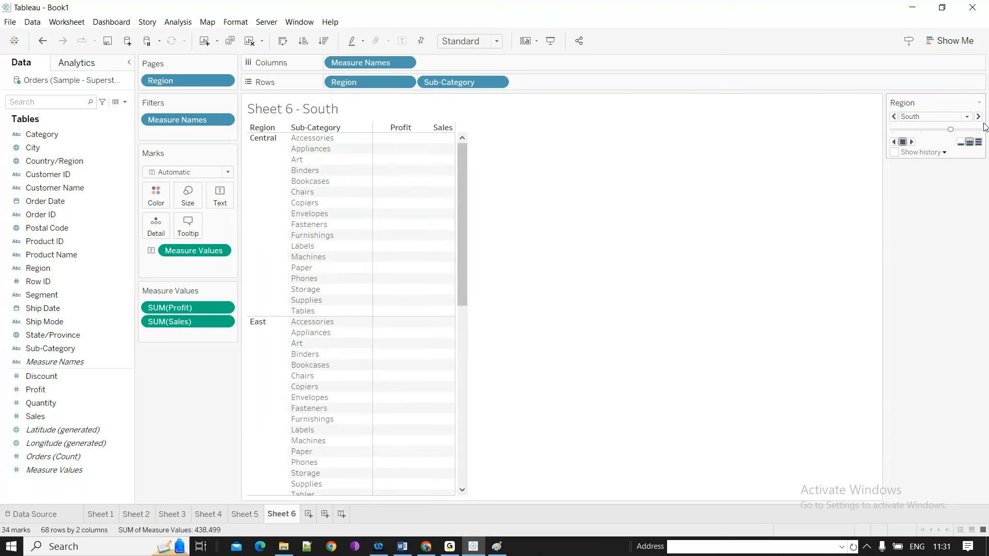
# Step the region pages back to Central and play them forward and in reverse.
pyautogui.click(894, 116)
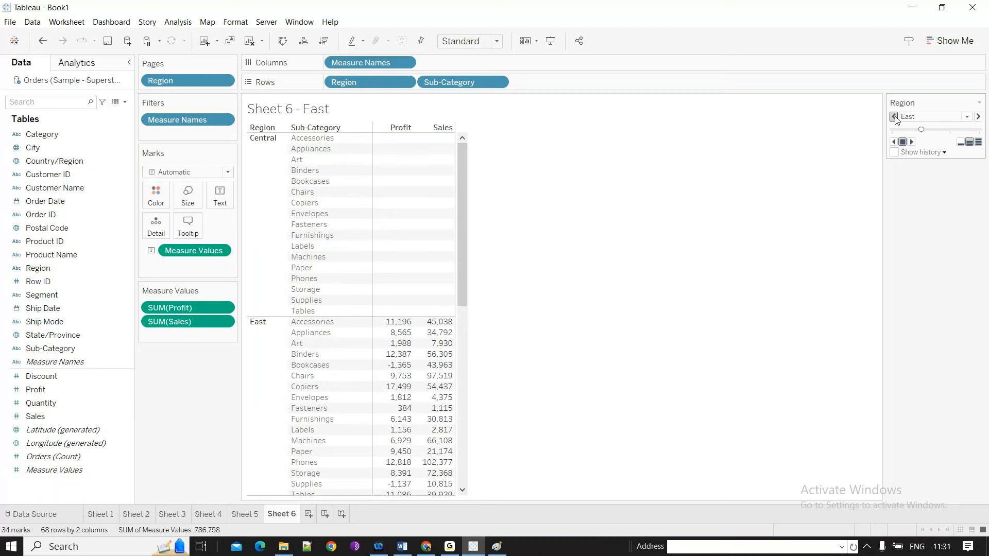
pyautogui.click(895, 117)
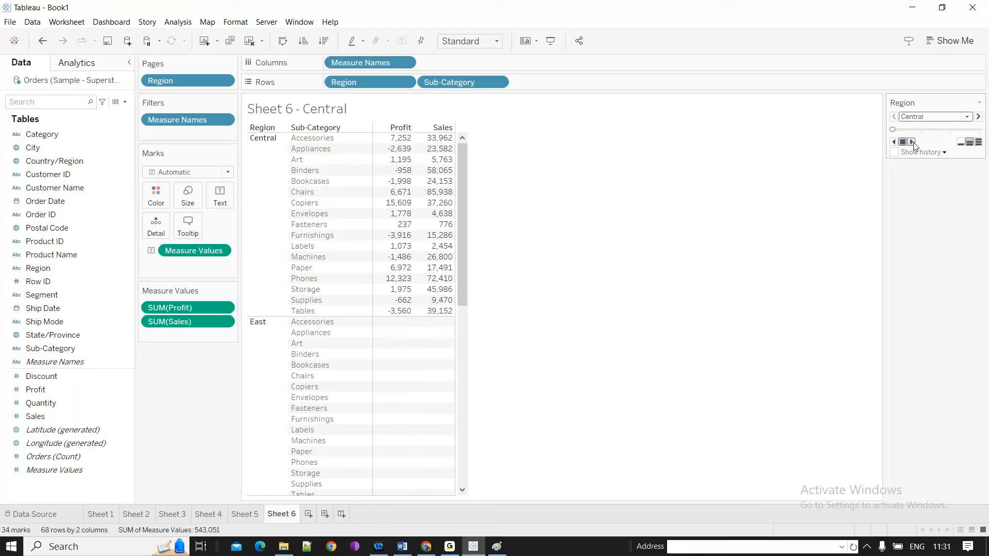
pyautogui.click(911, 142)
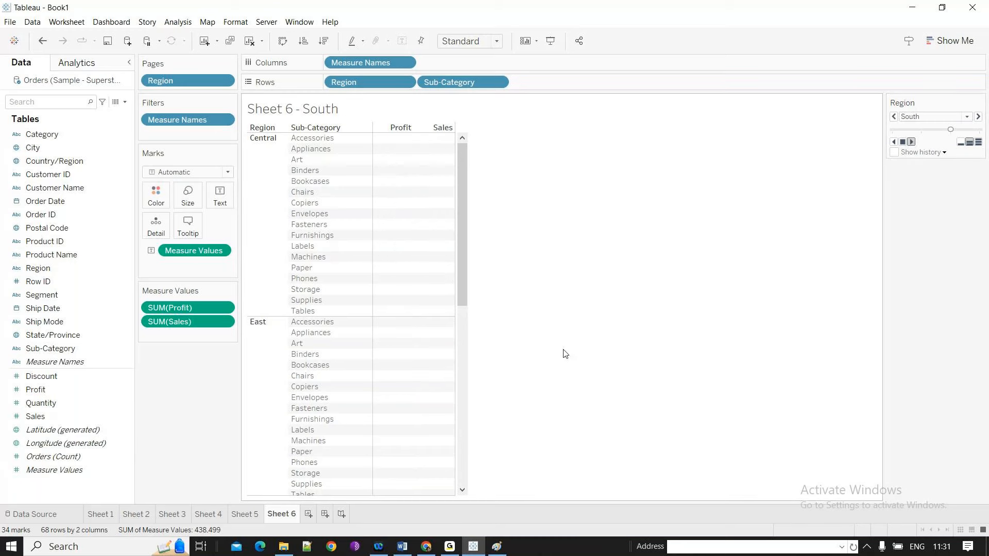
pyautogui.scroll(3, 565, 354)
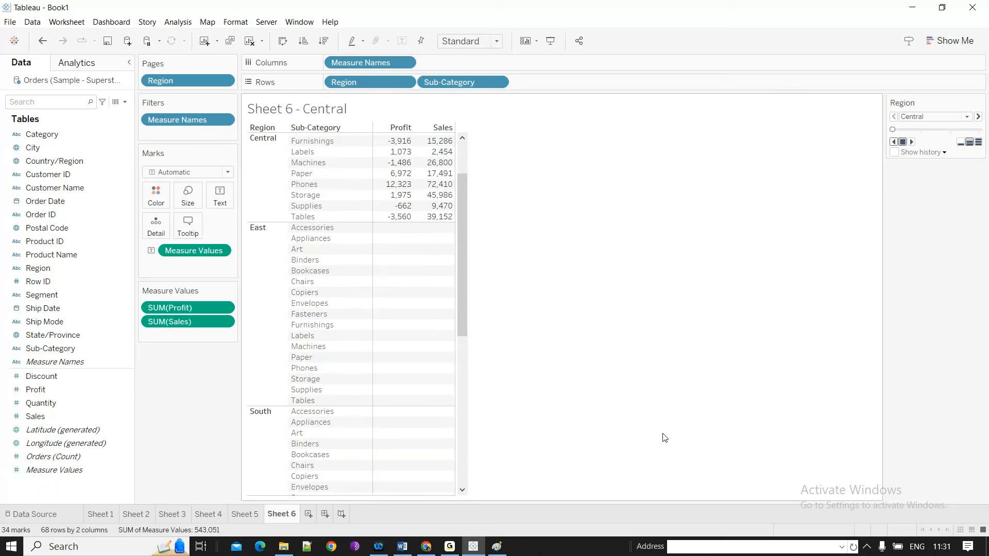
# Remove Region from the Pages shelf.
pyautogui.scroll(2, 663, 438)
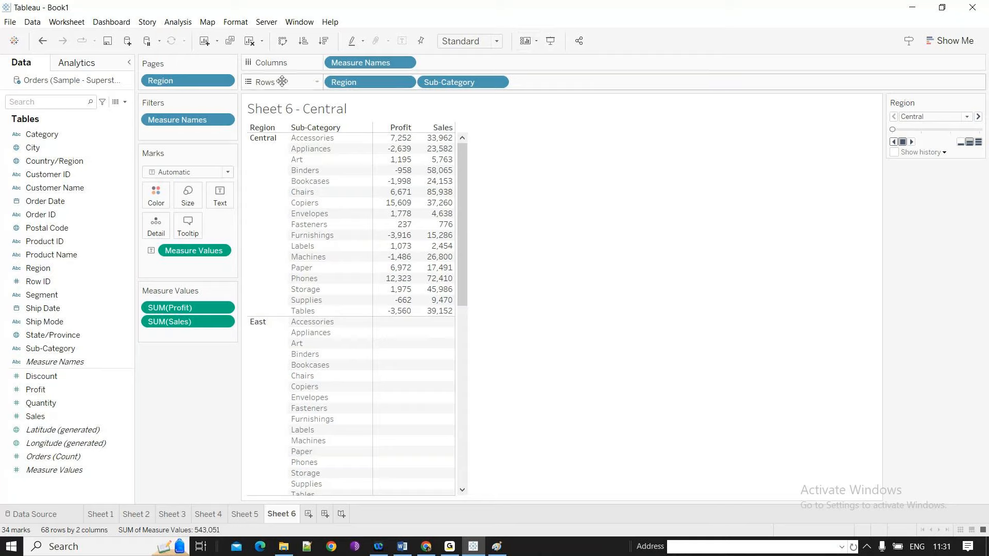
pyautogui.moveTo(282, 81); pyautogui.dragTo(277, 521)
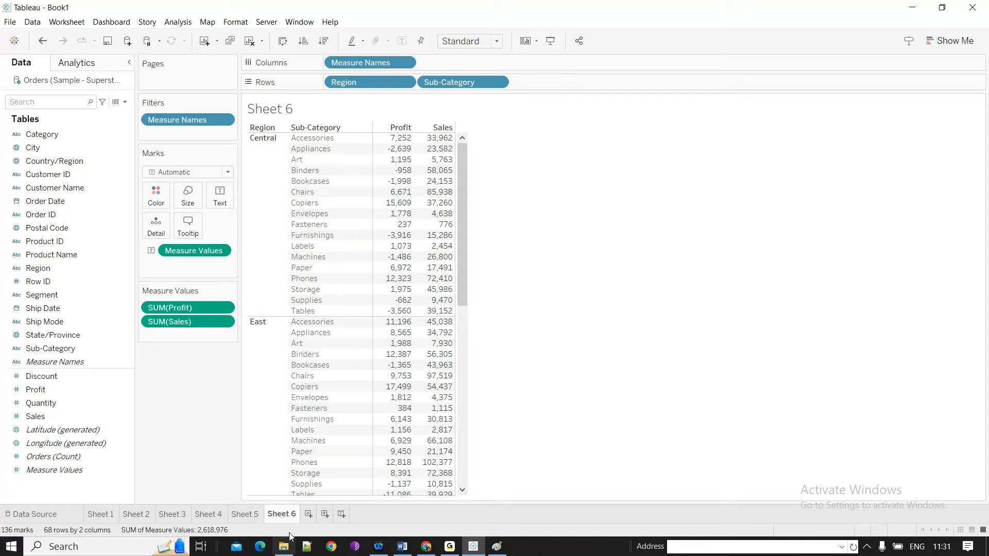
# Add a new worksheet and build a text table of Sales, Quantity and Profit by Region and State/Province, with both dimensions on Rows.
pyautogui.click(308, 514)
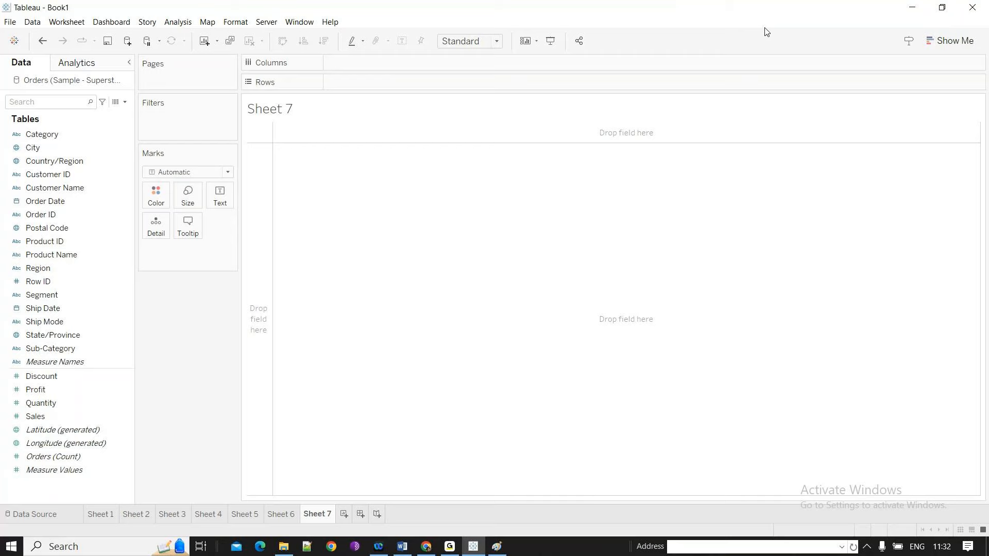
pyautogui.click(75, 296)
pyautogui.click(62, 282)
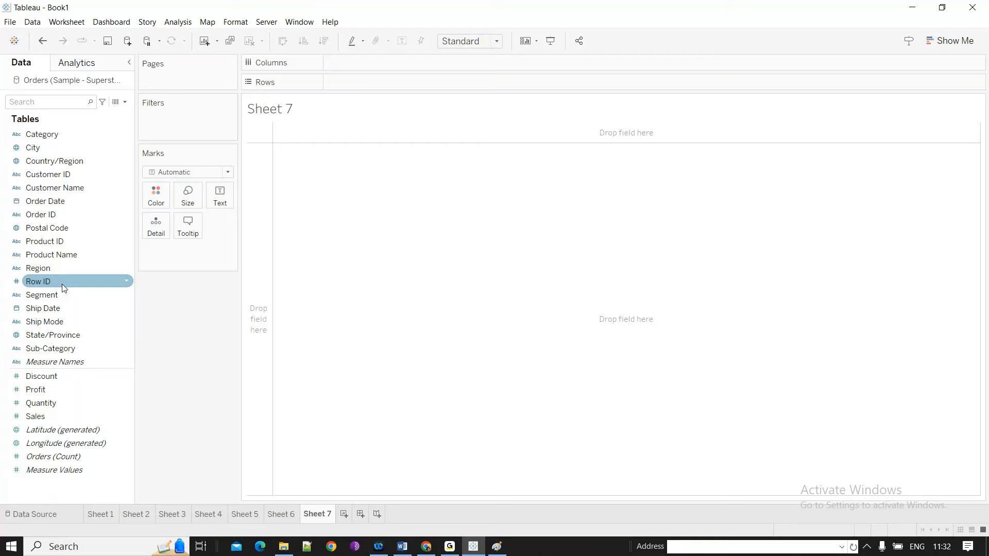
pyautogui.doubleClick(49, 267)
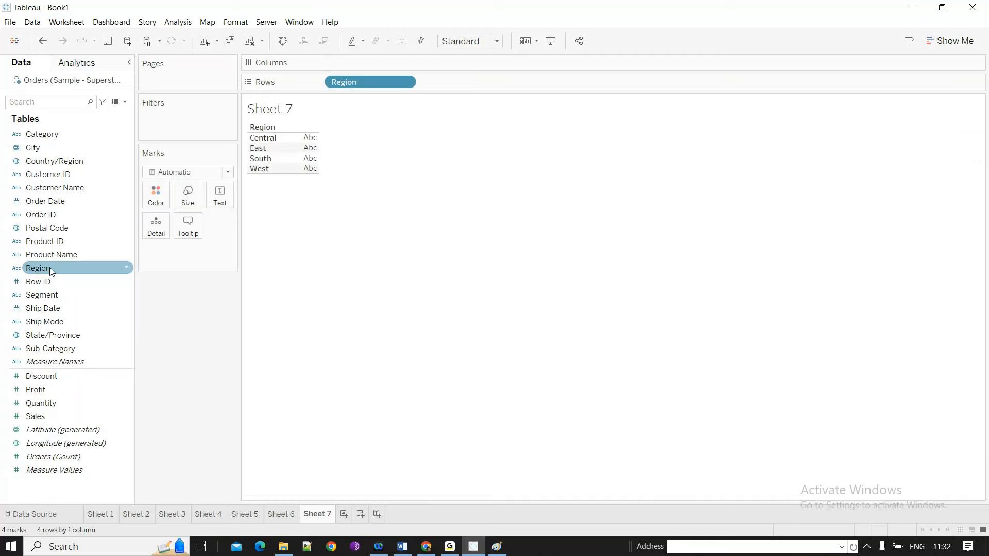
pyautogui.click(50, 335)
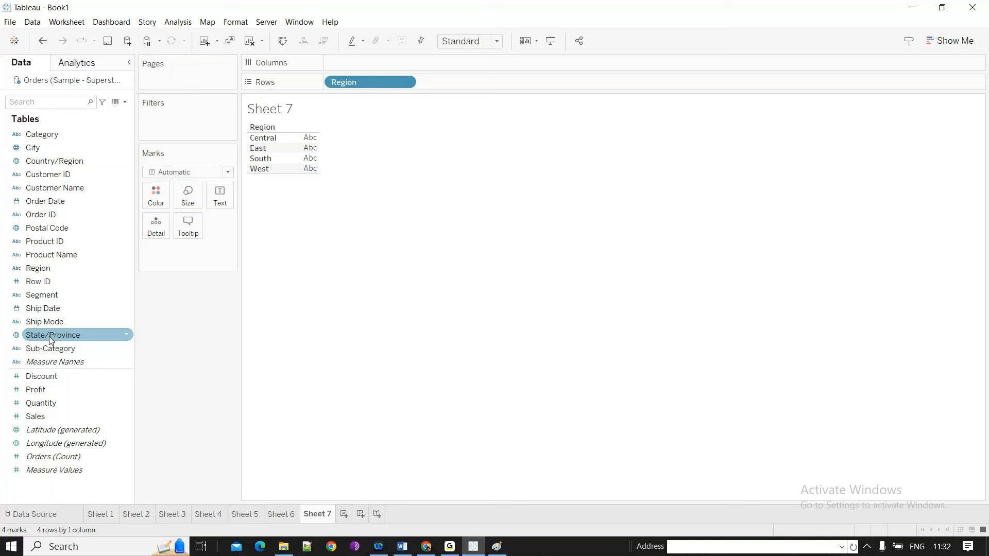
pyautogui.doubleClick(50, 336)
pyautogui.doubleClick(57, 415)
pyautogui.doubleClick(55, 403)
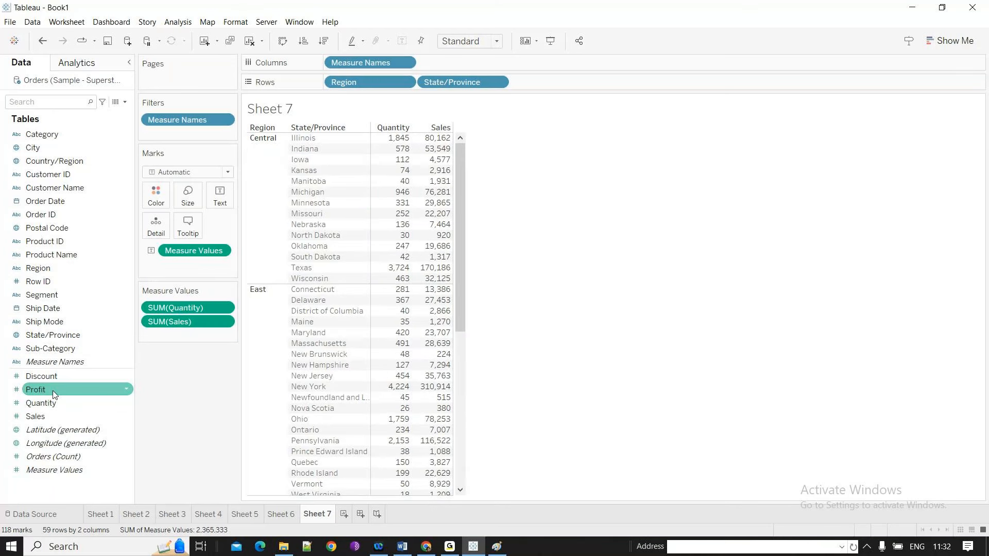
pyautogui.doubleClick(53, 391)
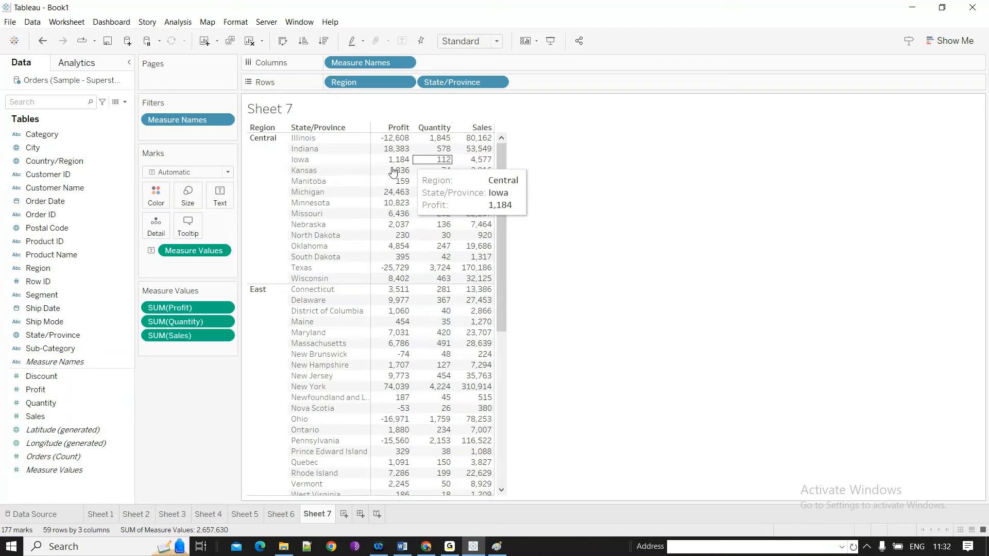
# Add Order Date by year to Columns and look through the rows of all regions.
pyautogui.click(93, 256)
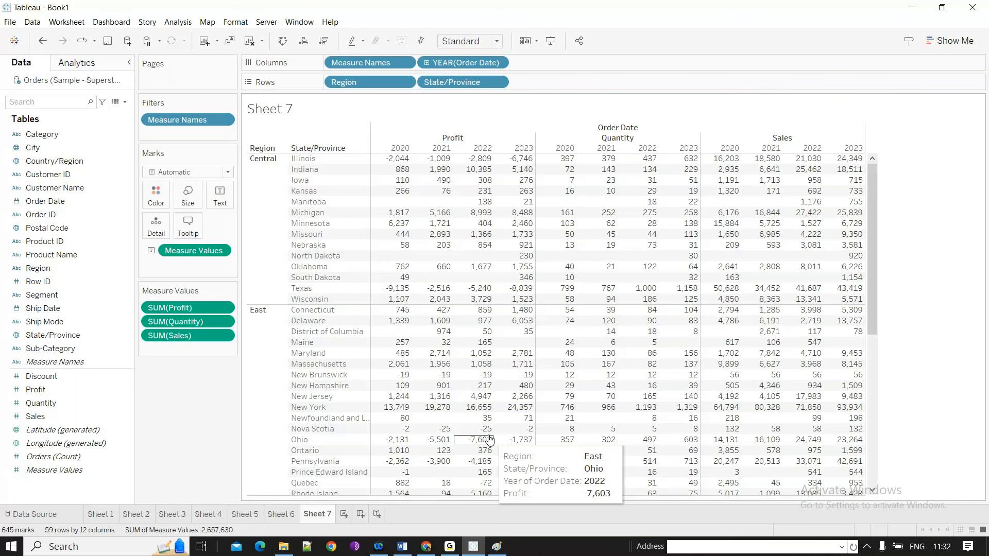
pyautogui.scroll(-3, 489, 439)
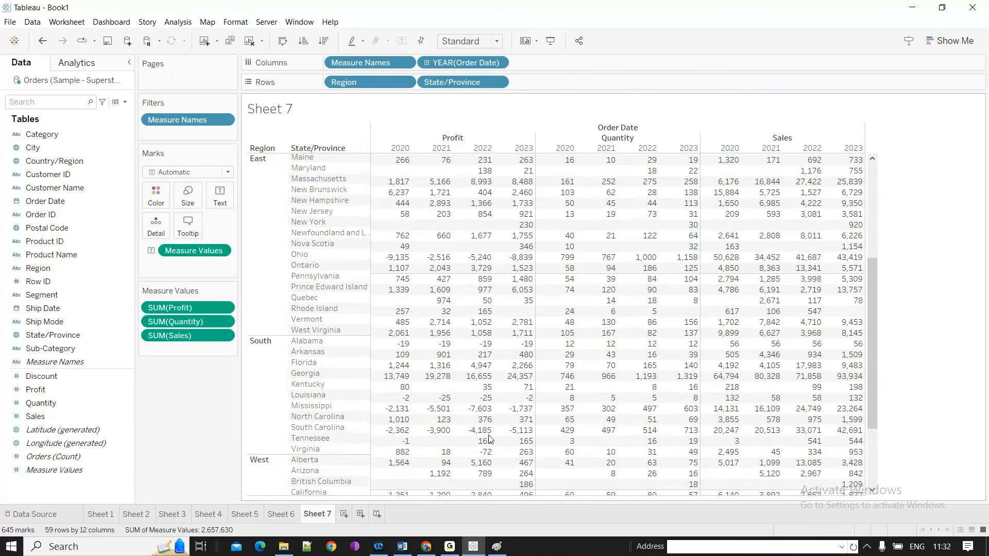
pyautogui.scroll(-5, 489, 439)
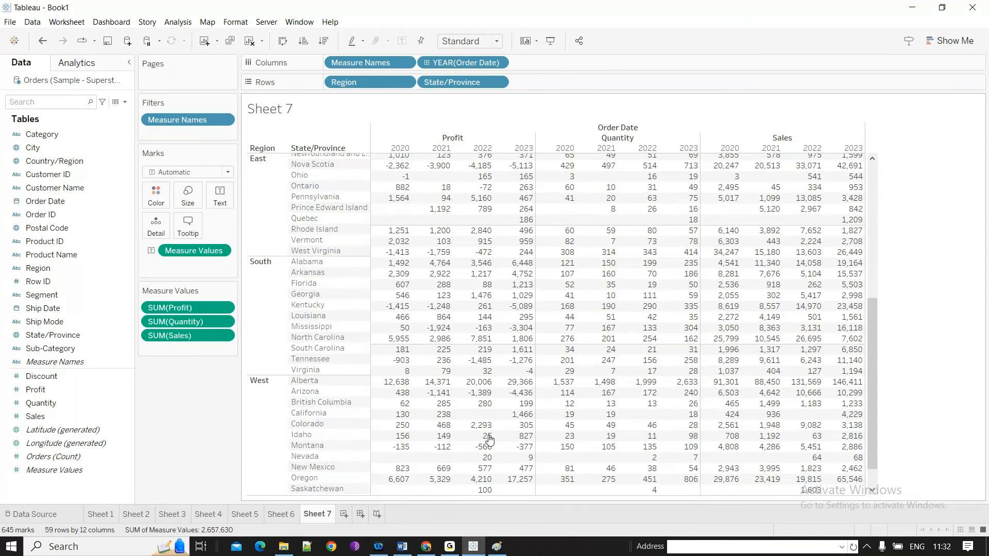
pyautogui.scroll(5, 490, 440)
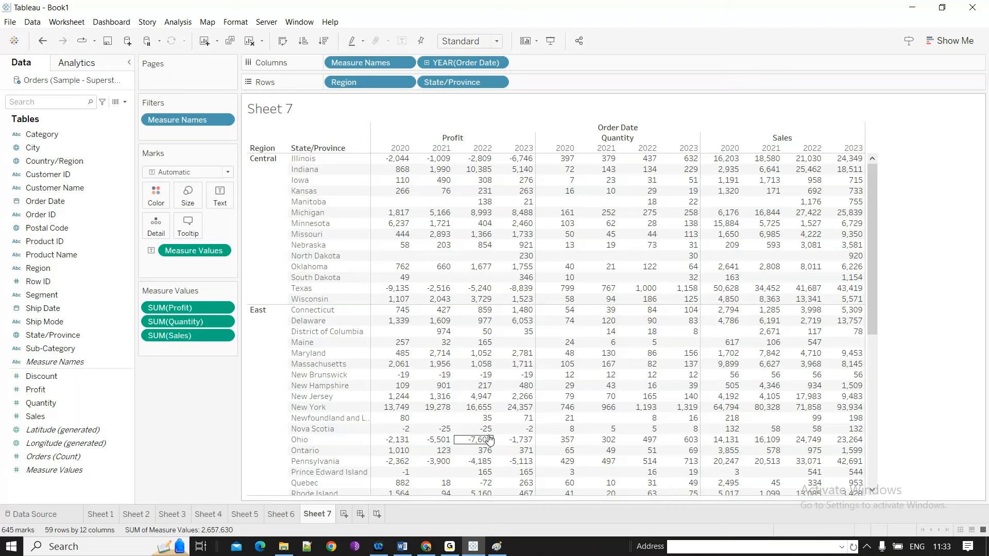
pyautogui.scroll(-7, 489, 439)
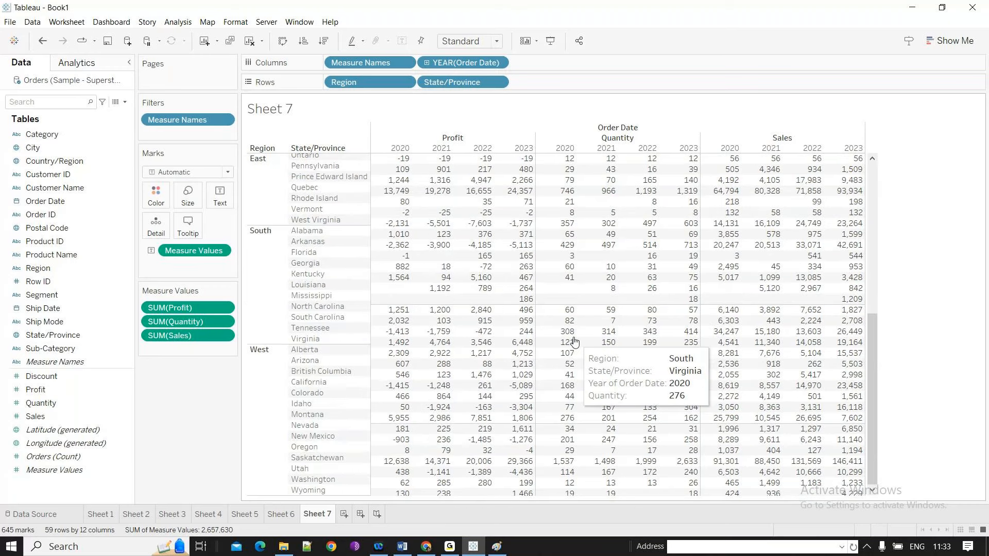
pyautogui.scroll(5, 422, 388)
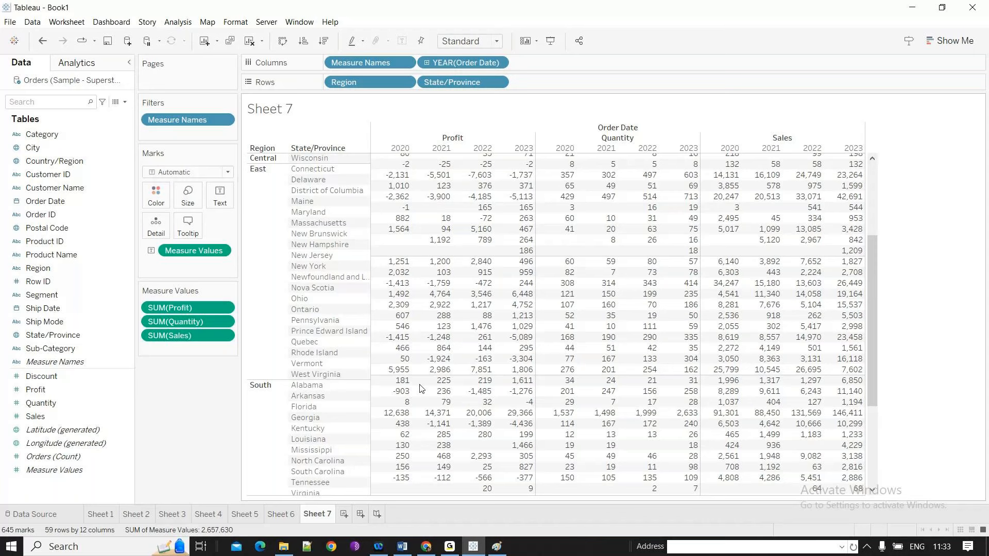
pyautogui.scroll(4, 728, 427)
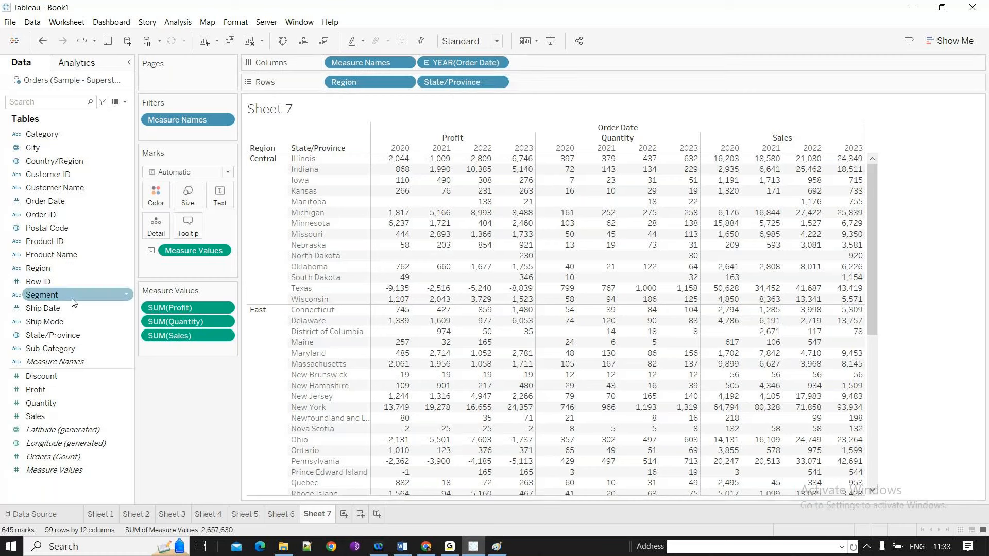
# Filter the table to Order Date years 2022 and 2023 and to the Central and West regions.
pyautogui.moveTo(45, 201); pyautogui.dragTo(182, 138)
pyautogui.click(443, 219)
pyautogui.click(502, 384)
pyautogui.click(389, 218)
pyautogui.click(389, 229)
pyautogui.click(495, 425)
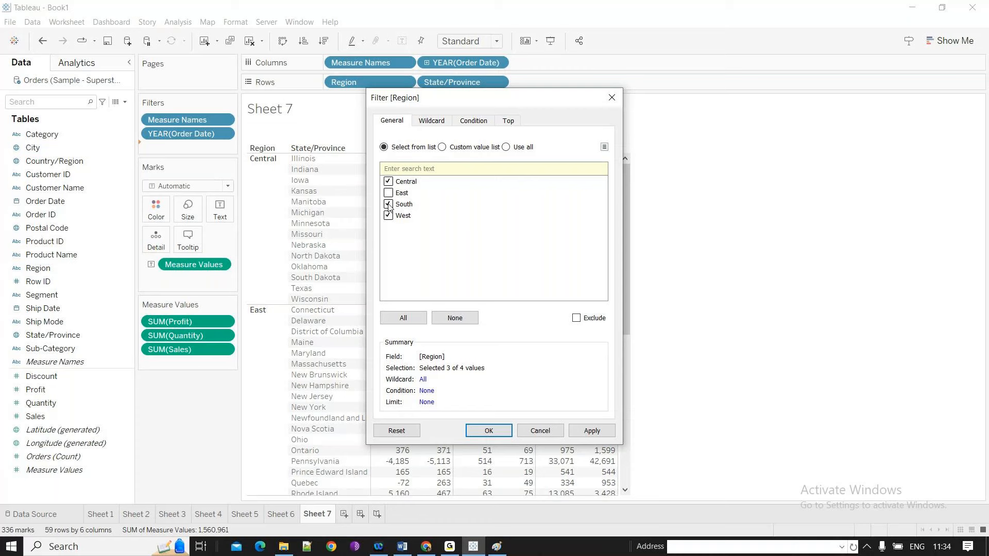
pyautogui.click(388, 204)
pyautogui.click(487, 431)
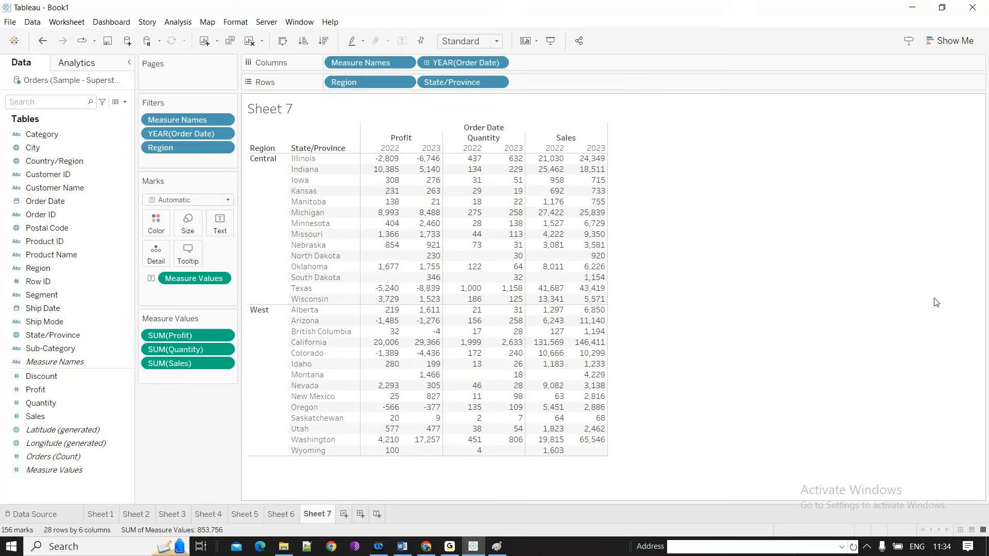
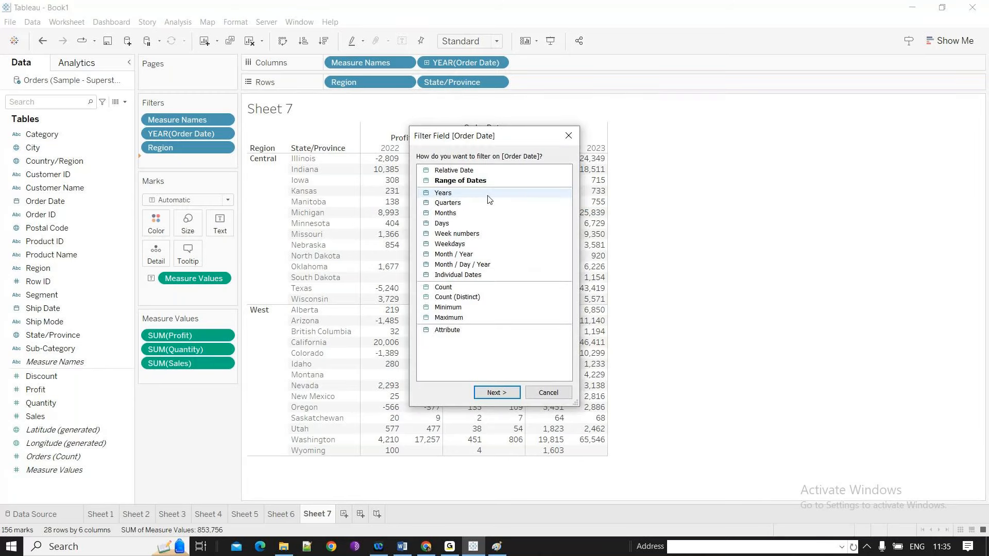
# Add an Order Date months filter that keeps only January and April.
pyautogui.doubleClick(464, 212)
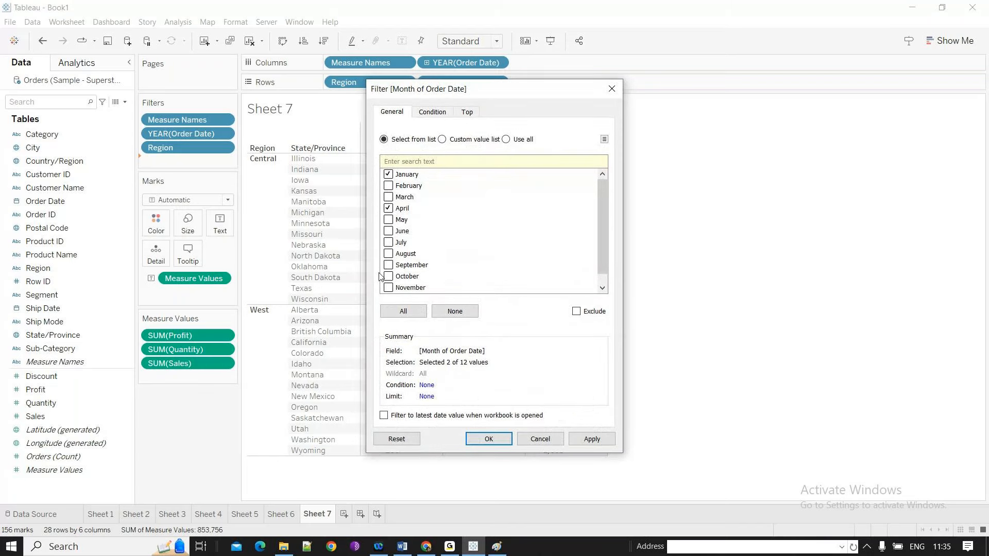
pyautogui.click(488, 440)
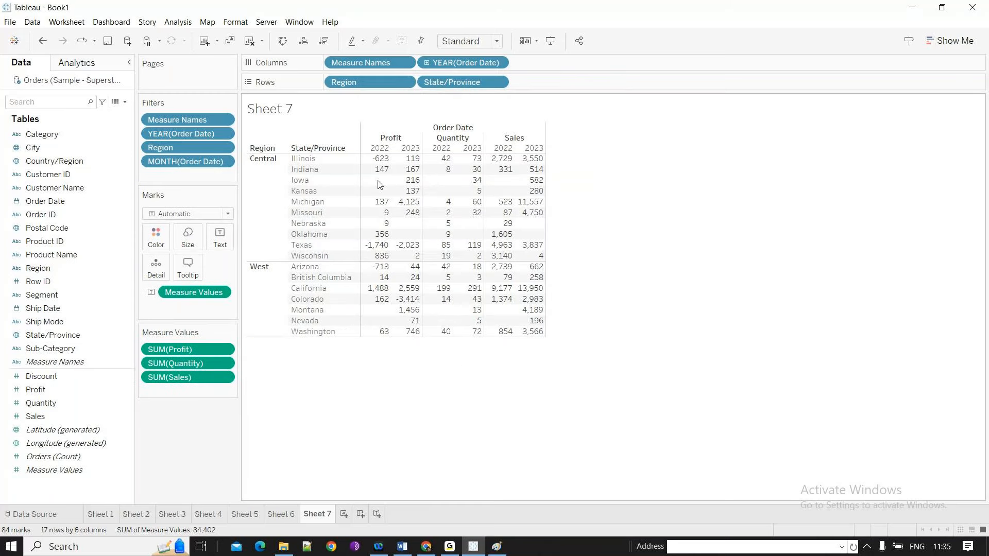
pyautogui.moveTo(413, 163)
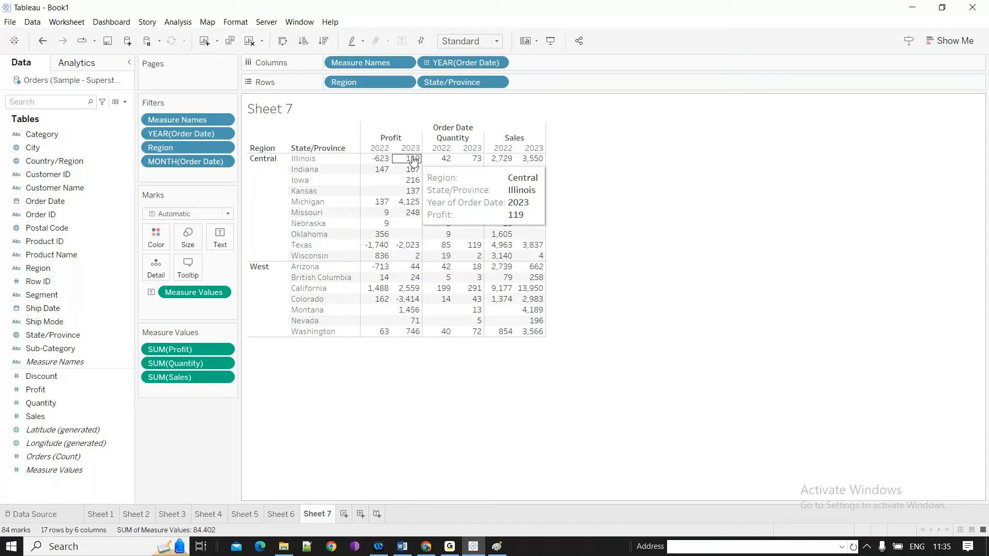
# Add Order Date to Rows after State/Province, show it by month, and make the table rows taller.
pyautogui.click(64, 202)
pyautogui.moveTo(64, 201); pyautogui.dragTo(553, 88)
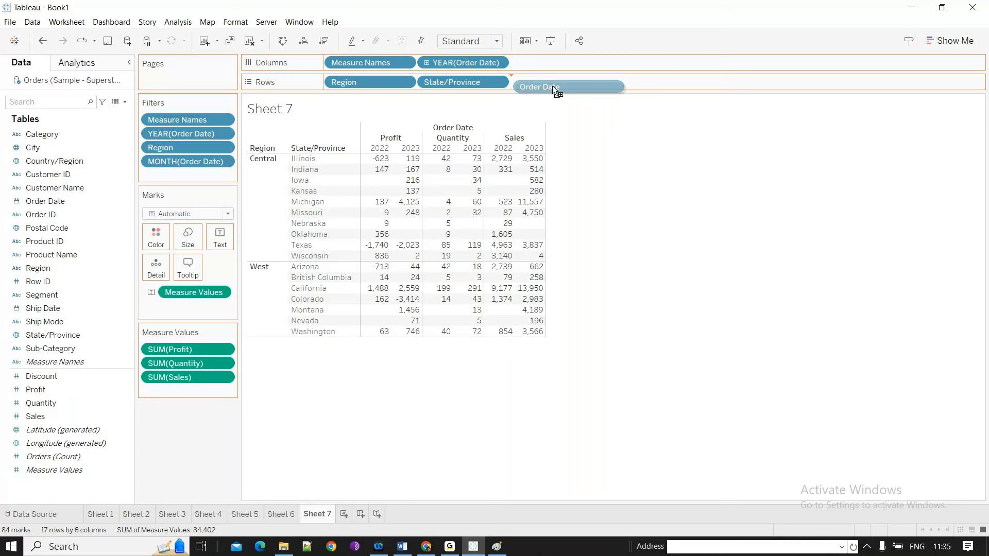
pyautogui.moveTo(552, 85); pyautogui.dragTo(552, 86)
pyautogui.click(590, 82)
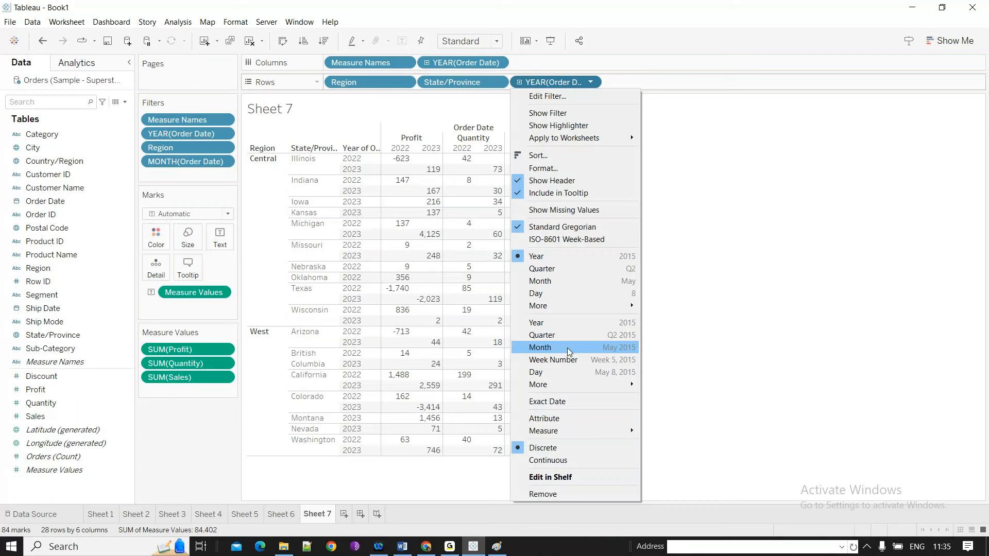
pyautogui.click(569, 352)
pyautogui.moveTo(310, 183); pyautogui.dragTo(312, 176)
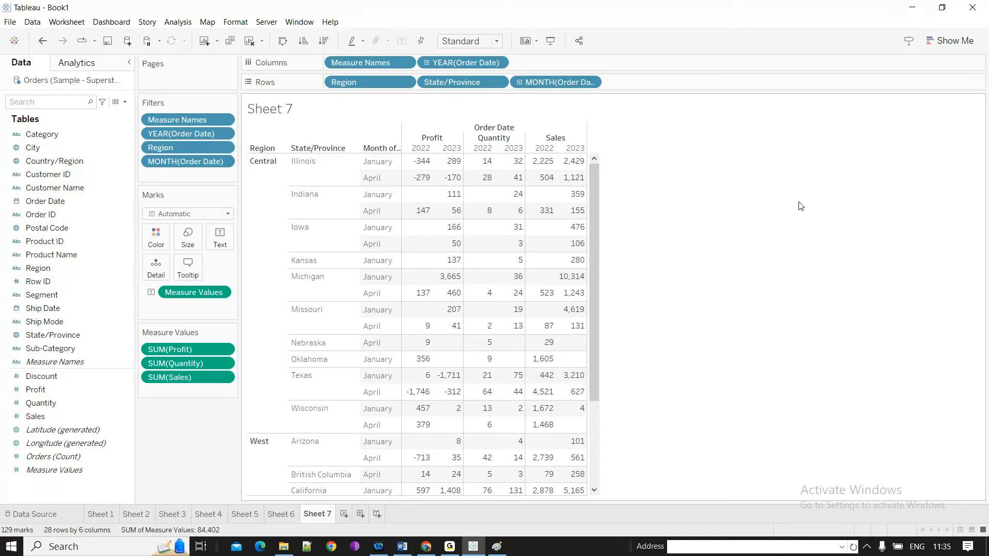
pyautogui.moveTo(427, 294)
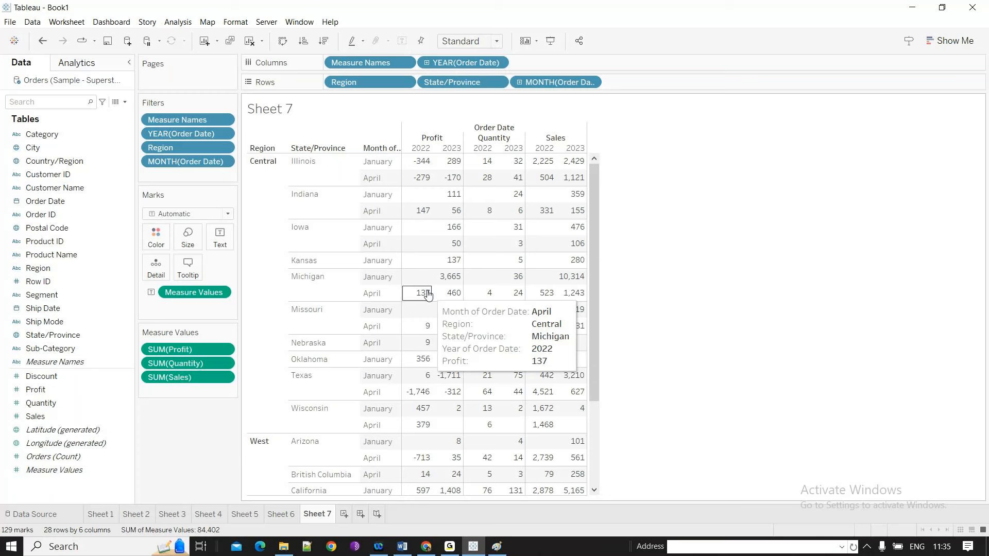
# Include February and March in the Order Date month filter as well.
pyautogui.click(223, 162)
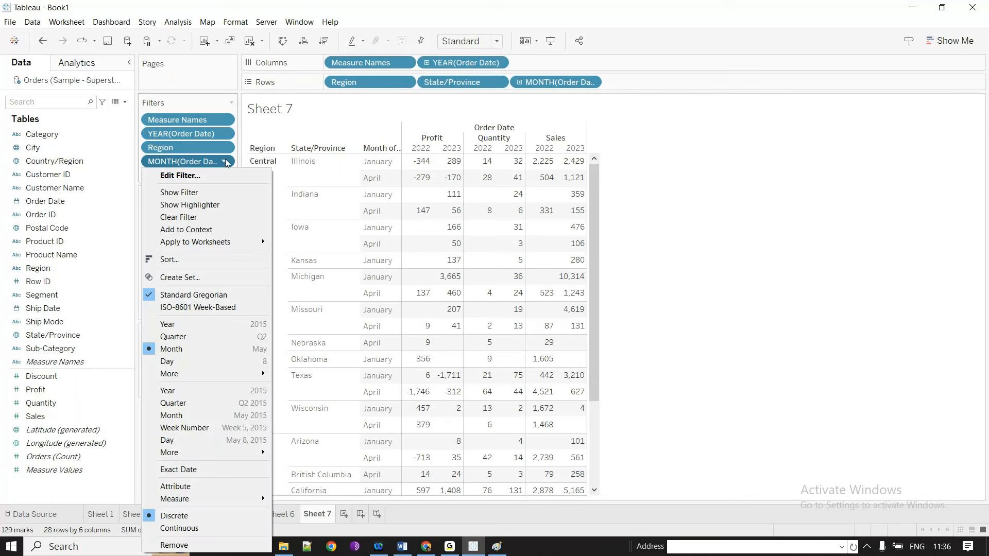
pyautogui.click(227, 176)
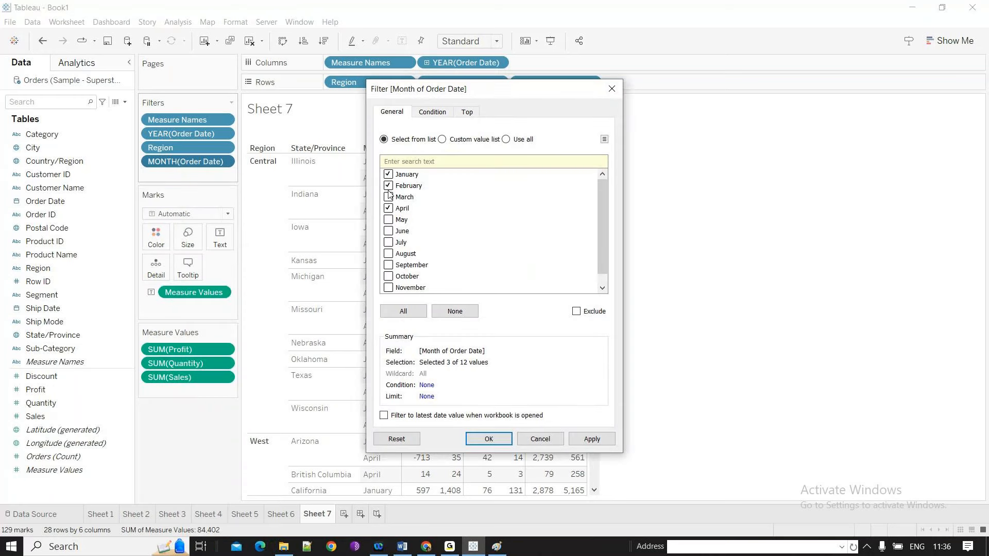
pyautogui.click(389, 197)
pyautogui.press('Return')
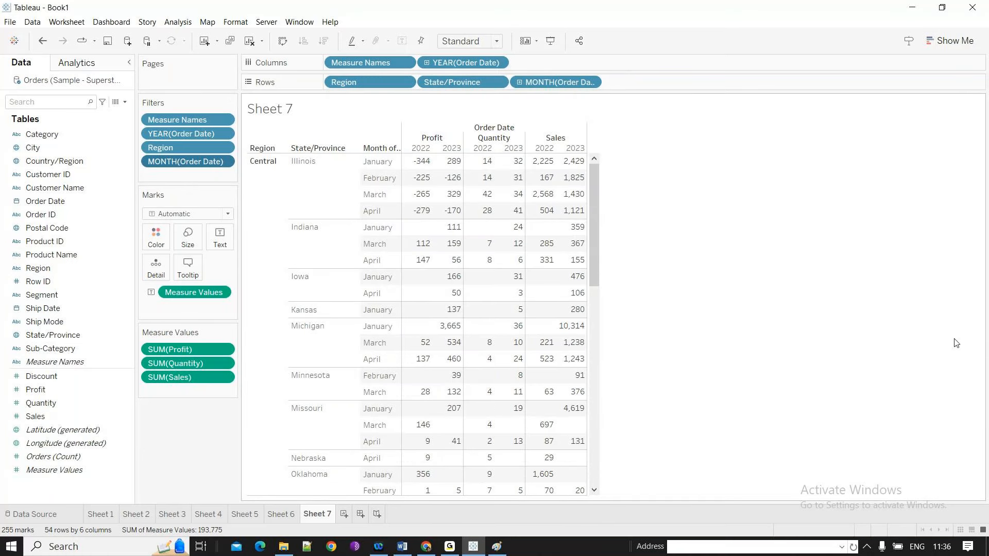
pyautogui.moveTo(420, 174)
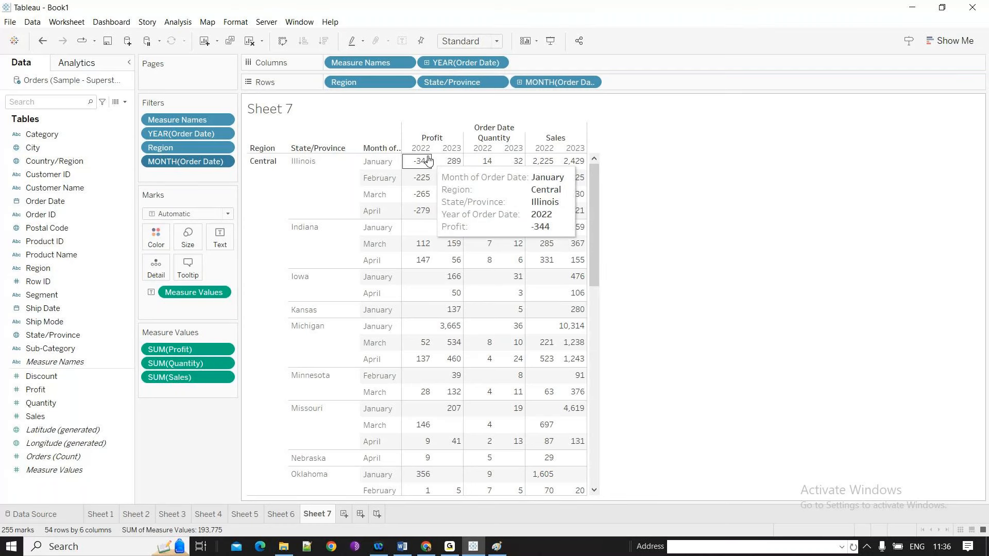
# Change the Order Date year filter to 2020 and 2021, and widen the table's value columns.
pyautogui.doubleClick(211, 136)
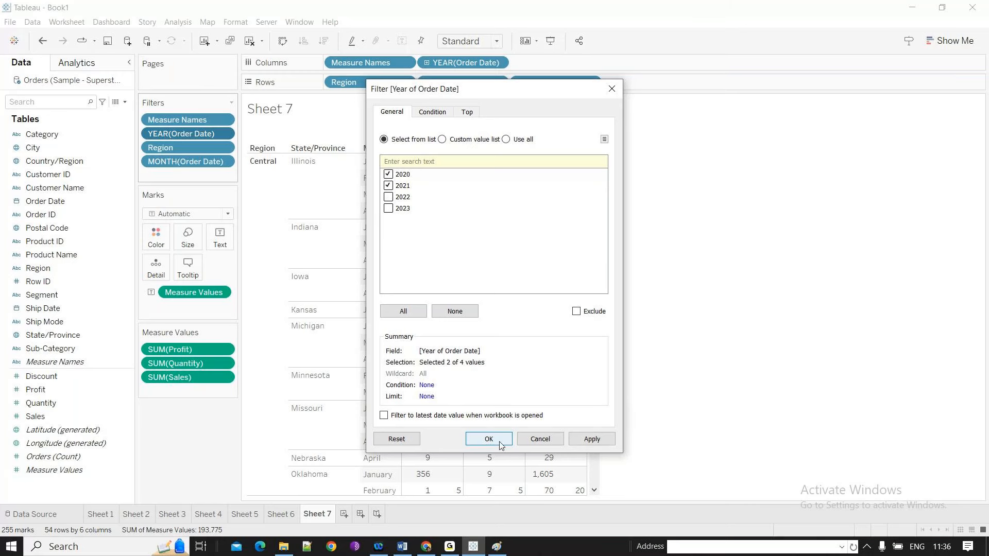
pyautogui.click(489, 439)
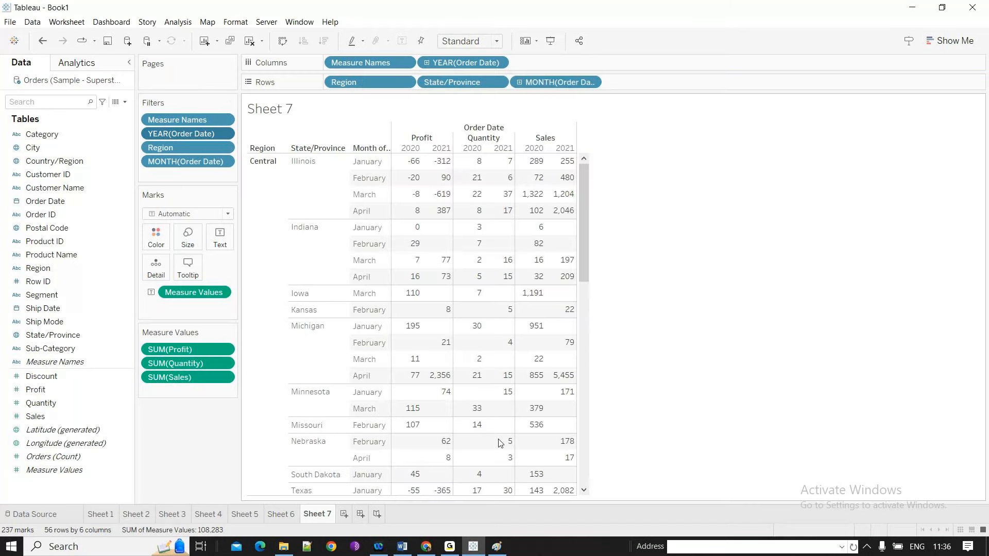
pyautogui.hotkey('ctrl', 'Right')
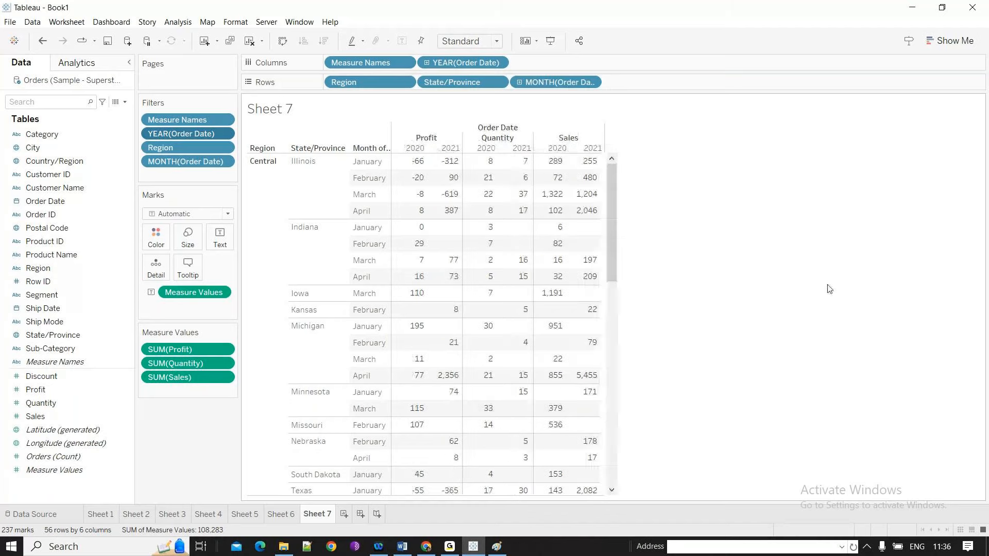
pyautogui.hotkey('ctrl', 'Right')
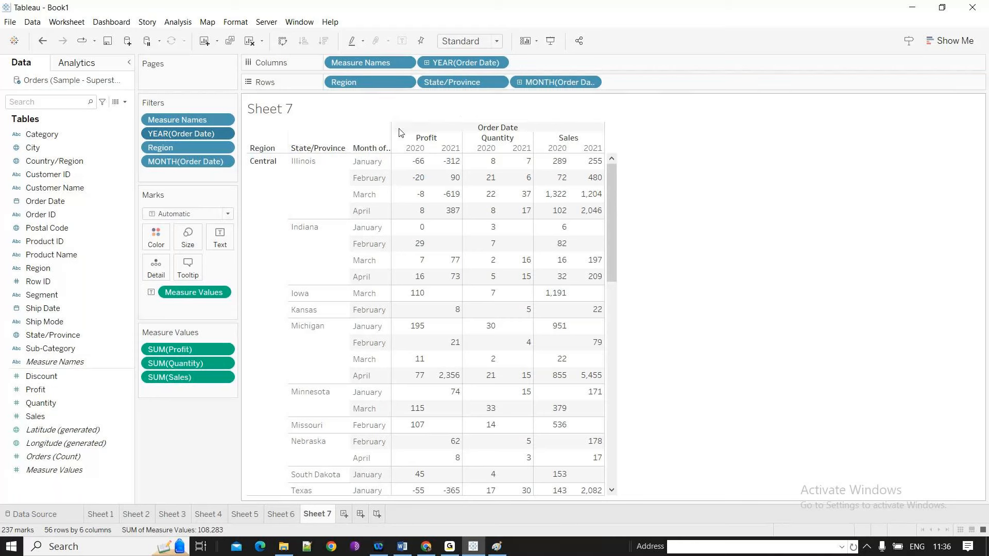
pyautogui.moveTo(476, 192)
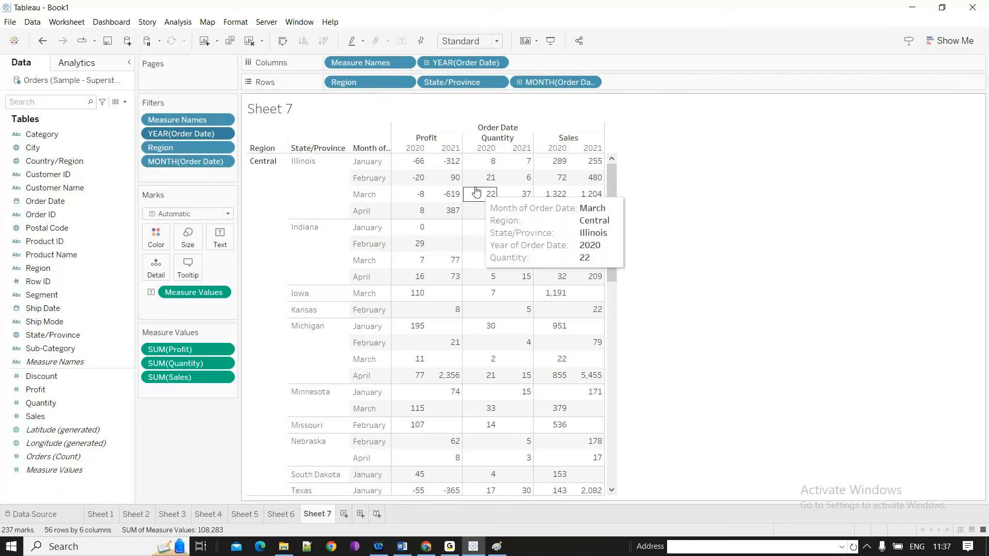
pyautogui.moveTo(390, 200)
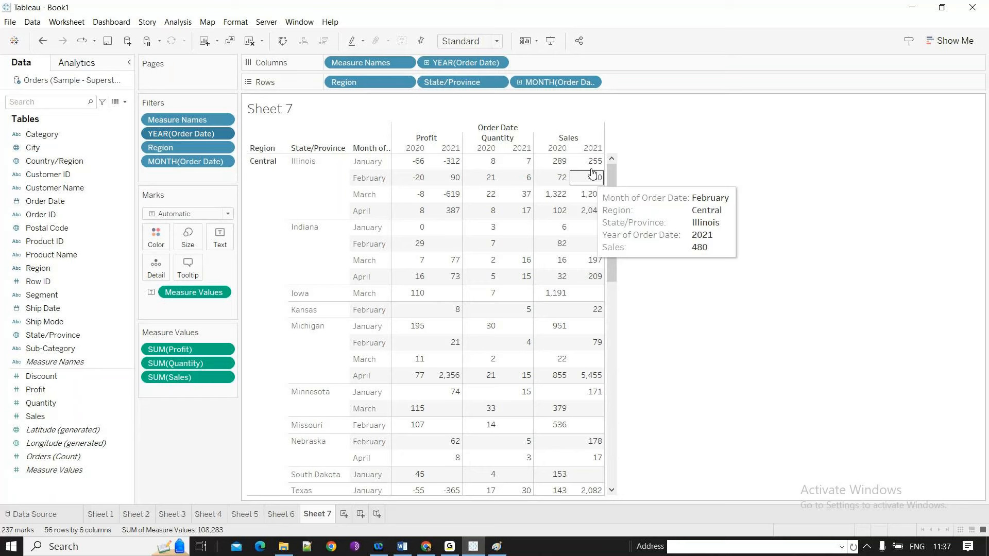
# Widen the Profit, Quantity and Sales year columns, and look over the chart types offered for this data.
pyautogui.moveTo(462, 146); pyautogui.dragTo(493, 143)
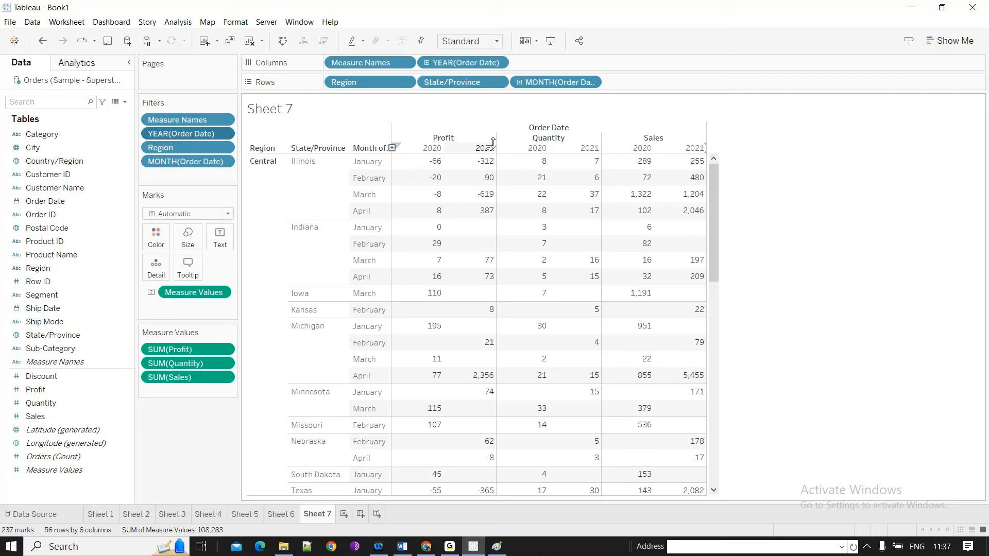
pyautogui.moveTo(493, 143); pyautogui.dragTo(490, 143)
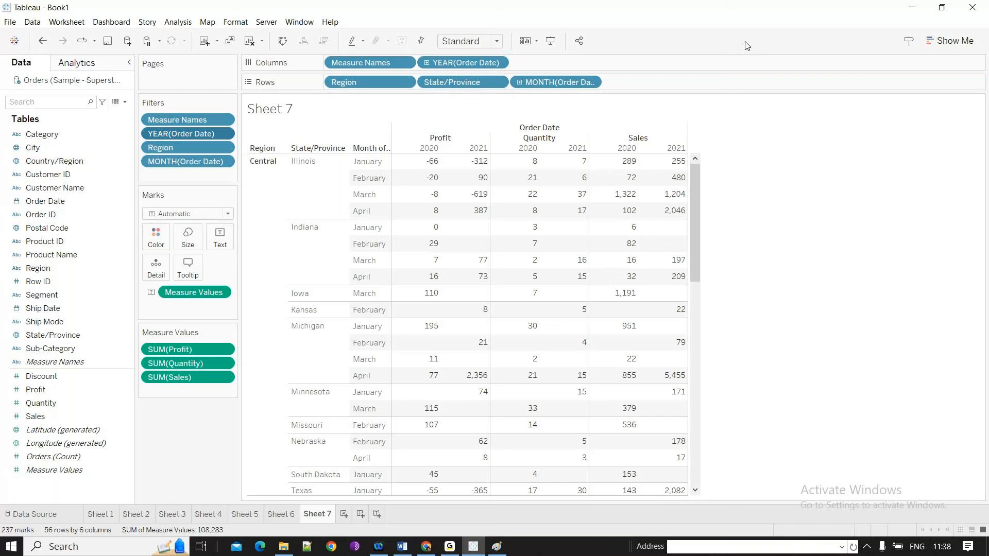
pyautogui.click(967, 53)
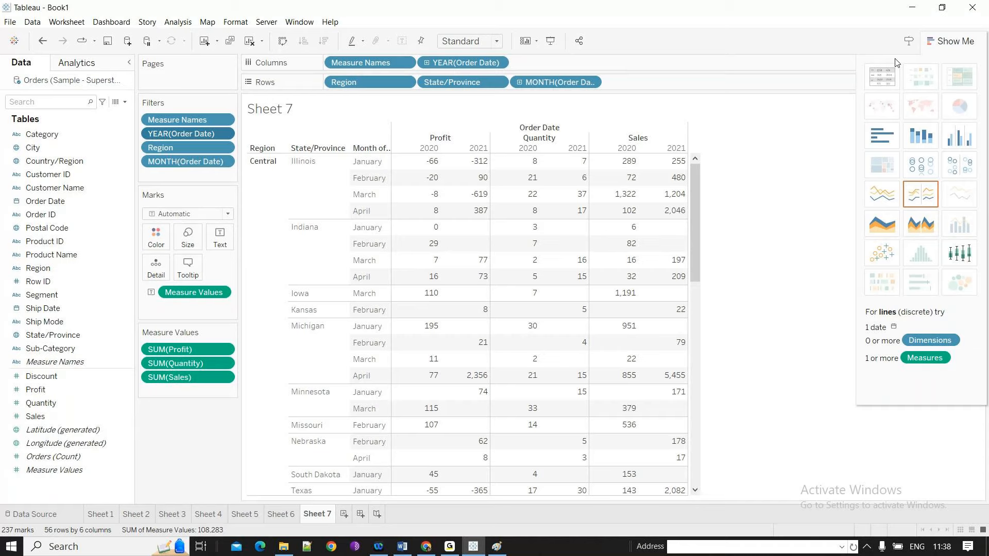
pyautogui.click(944, 43)
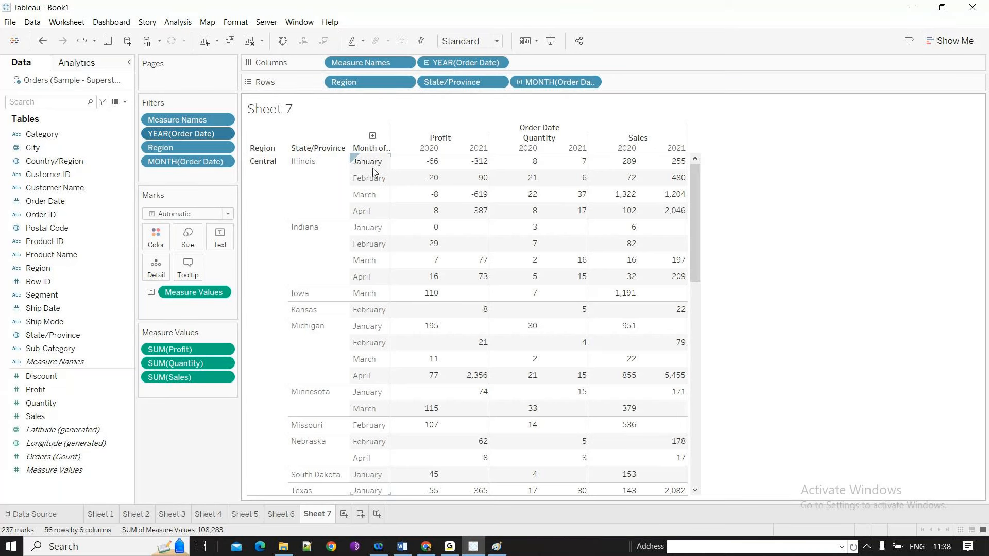
# Make the table rows slightly taller and fine-tune the width of the Profit, Quantity and Sales year columns.
pyautogui.hotkey('ctrl', 'Up')
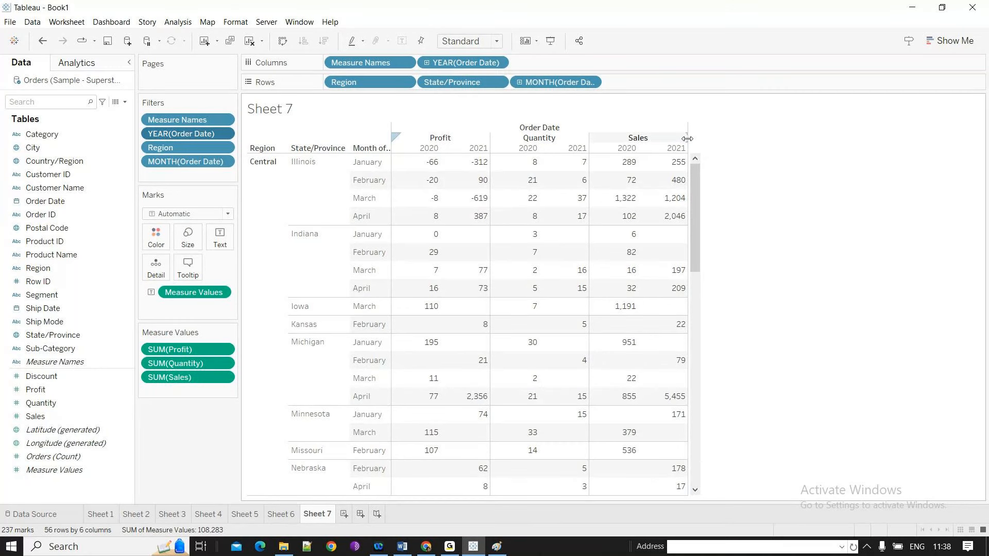
pyautogui.moveTo(687, 139); pyautogui.dragTo(777, 137)
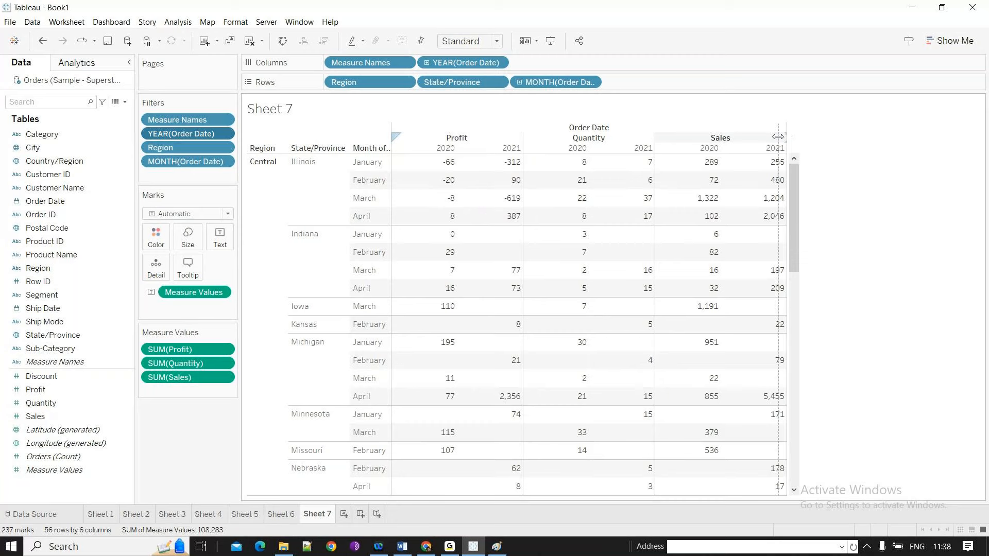
pyautogui.moveTo(778, 136); pyautogui.dragTo(782, 136)
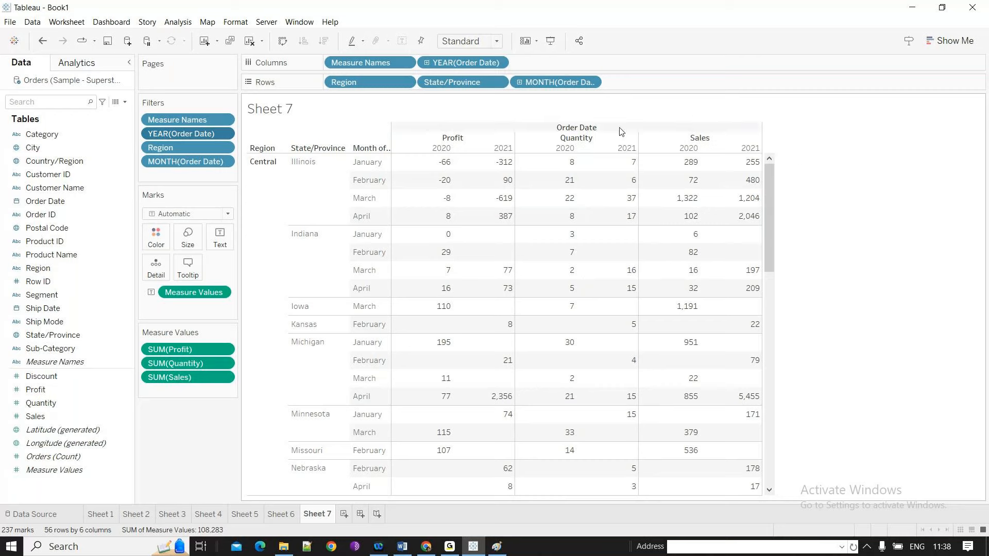
pyautogui.moveTo(515, 149); pyautogui.dragTo(524, 151)
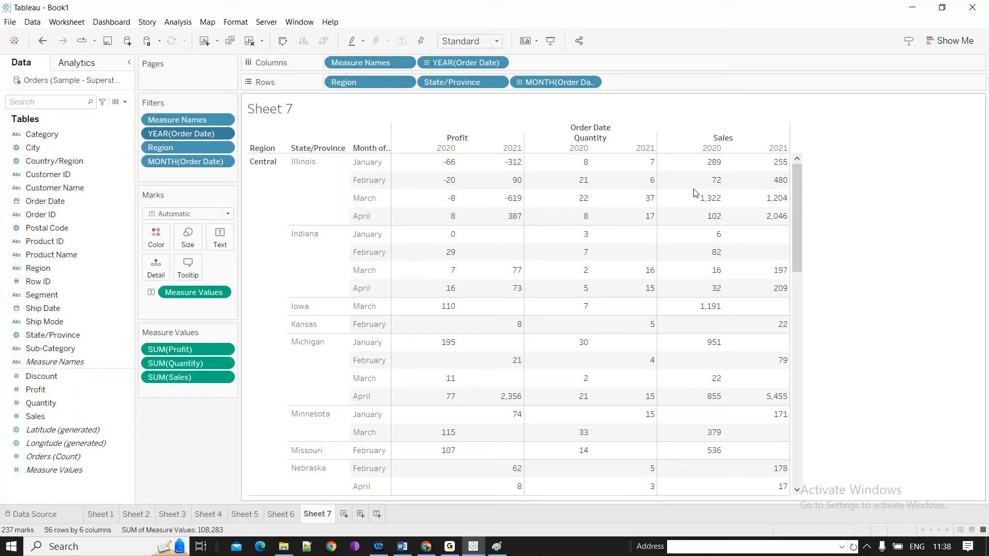
pyautogui.moveTo(523, 148); pyautogui.dragTo(515, 148)
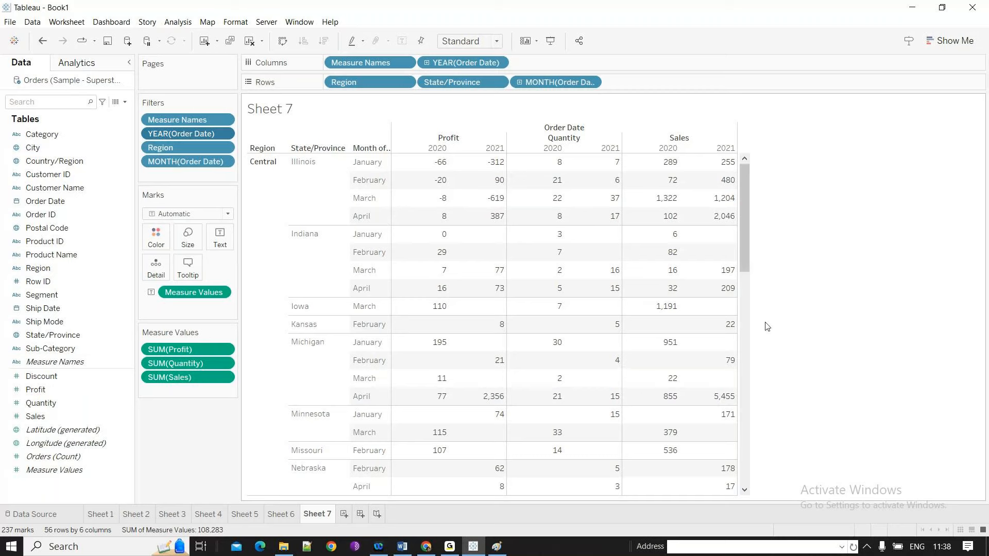
pyautogui.moveTo(602, 192)
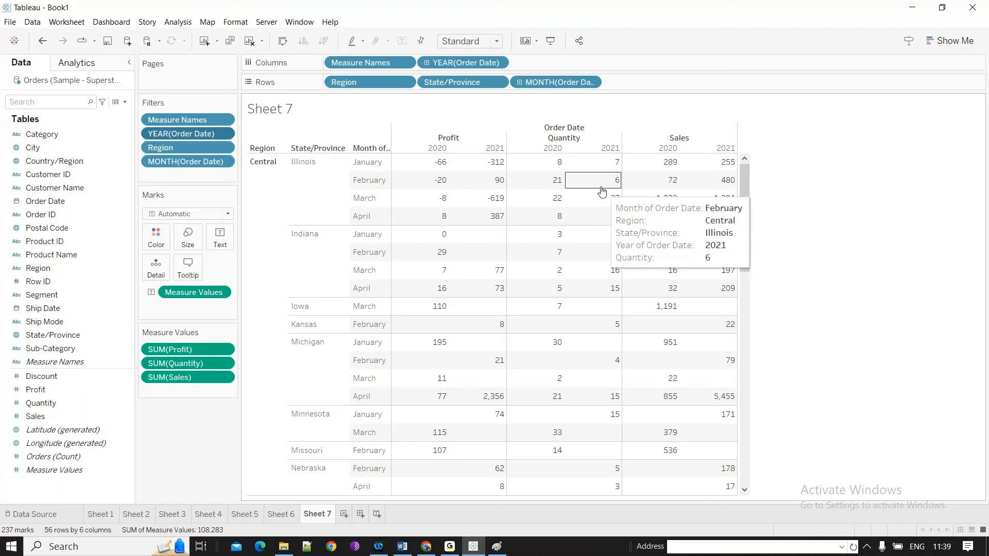
pyautogui.moveTo(545, 213)
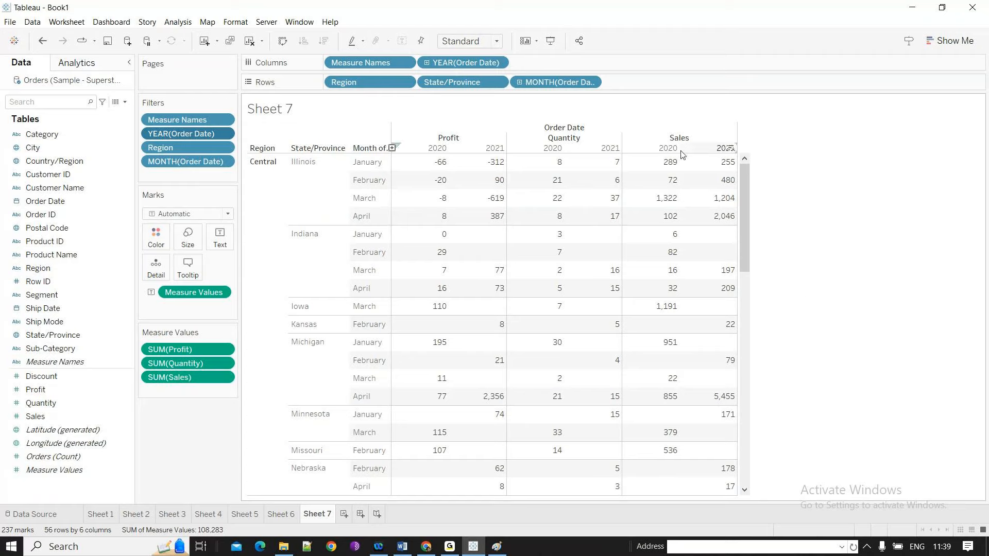
pyautogui.moveTo(680, 150); pyautogui.dragTo(680, 149)
pyautogui.moveTo(680, 150); pyautogui.dragTo(675, 150)
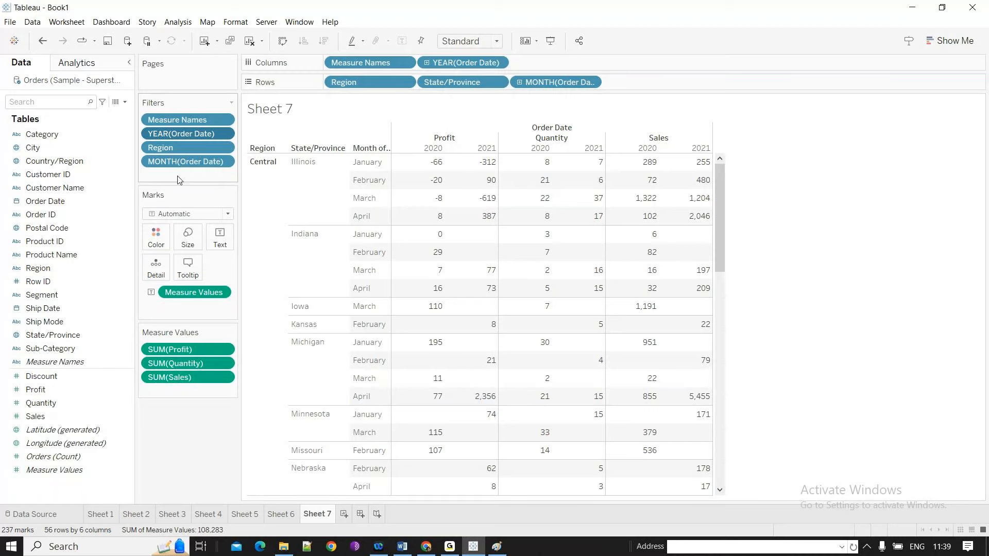
# Create a new blank worksheet after Sheet 7.
pyautogui.click(345, 515)
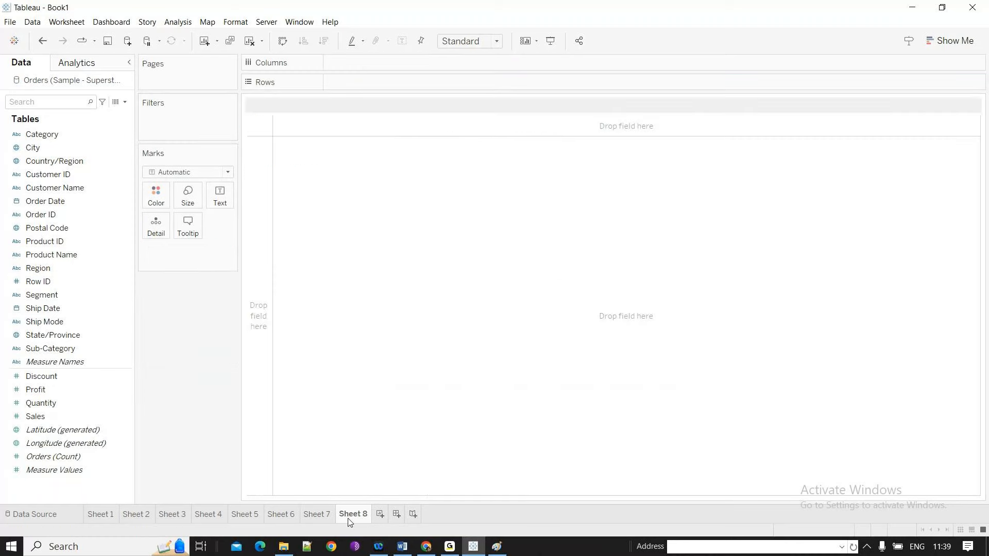
pyautogui.click(64, 352)
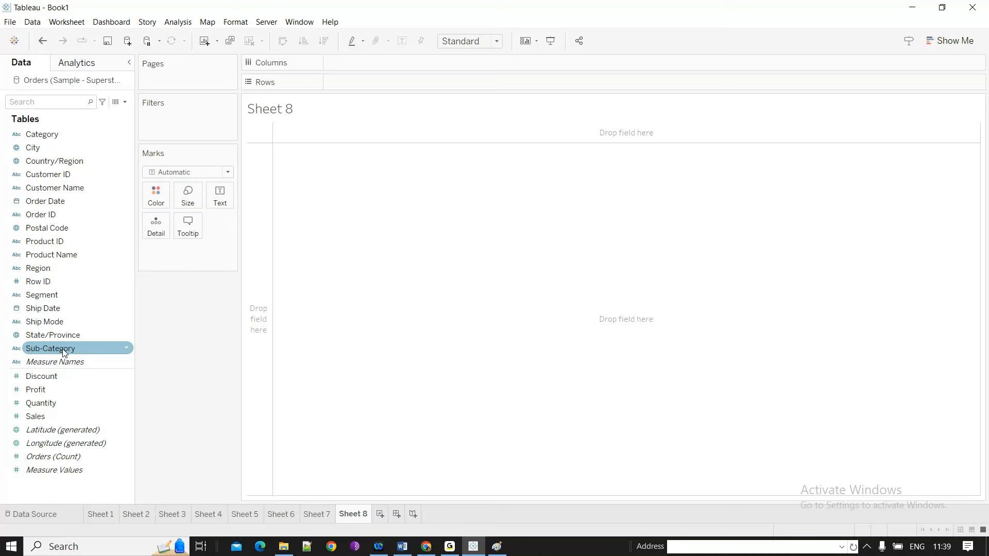
pyautogui.doubleClick(62, 352)
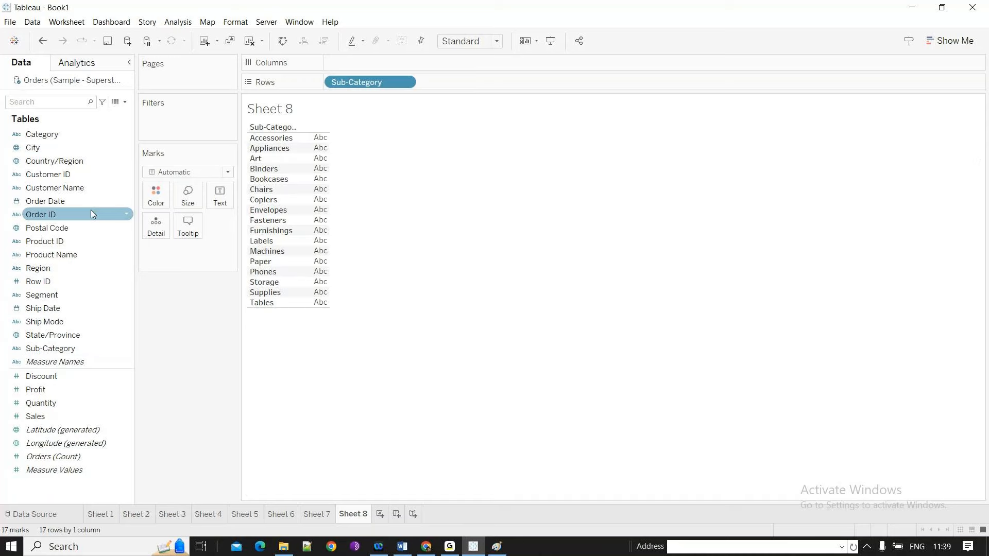
pyautogui.hotkey('ctrl', 'z')
# Build a text table of Sales by Region and State/Province in Rows, and widen its value column.
pyautogui.doubleClick(52, 267)
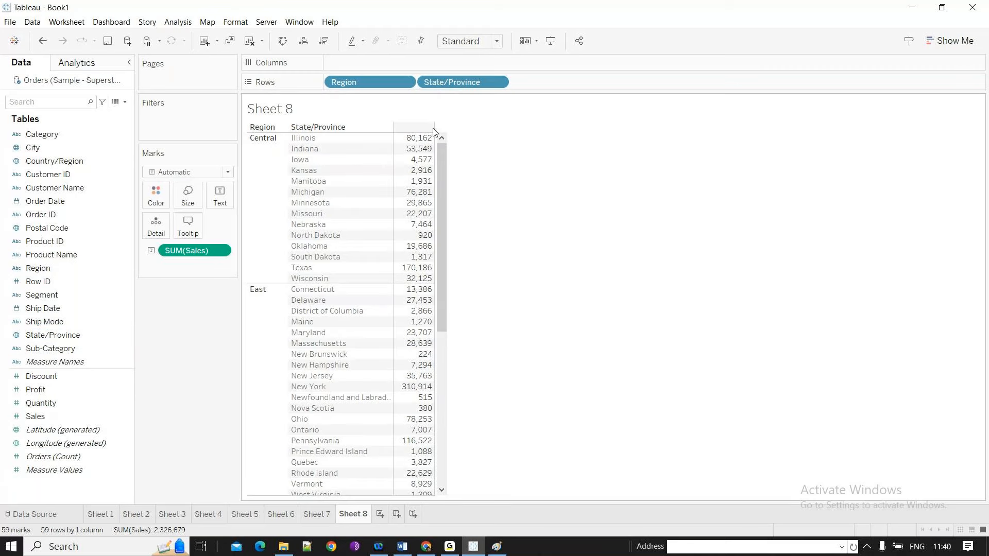
pyautogui.moveTo(433, 132); pyautogui.dragTo(481, 132)
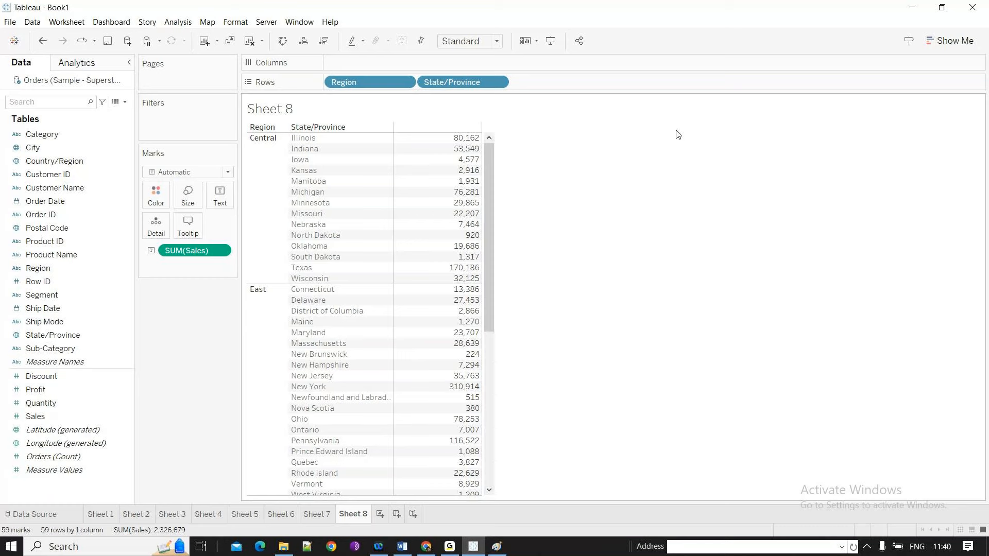
# Add a Sales filter on the sum that keeps only values of at least 100000.
pyautogui.click(45, 417)
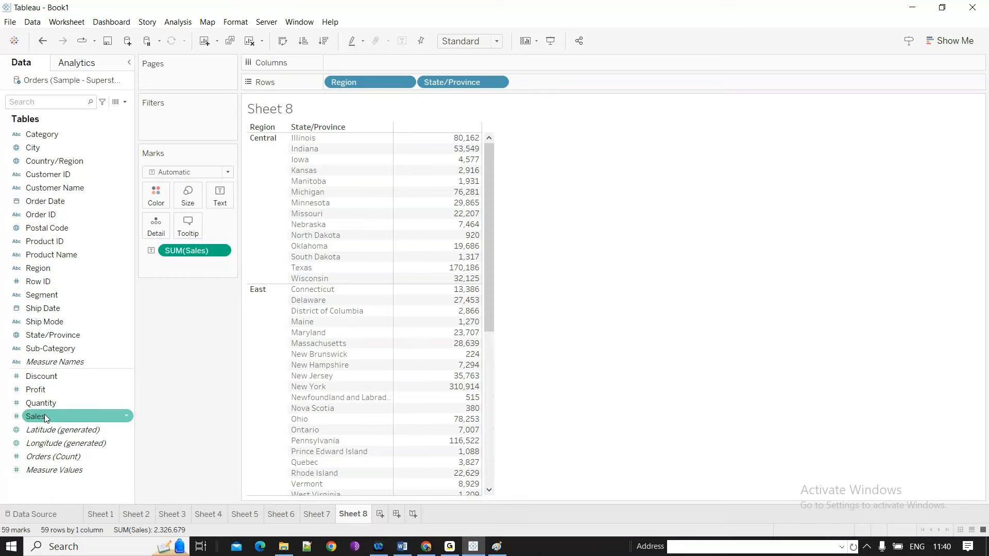
pyautogui.moveTo(44, 417); pyautogui.dragTo(172, 124)
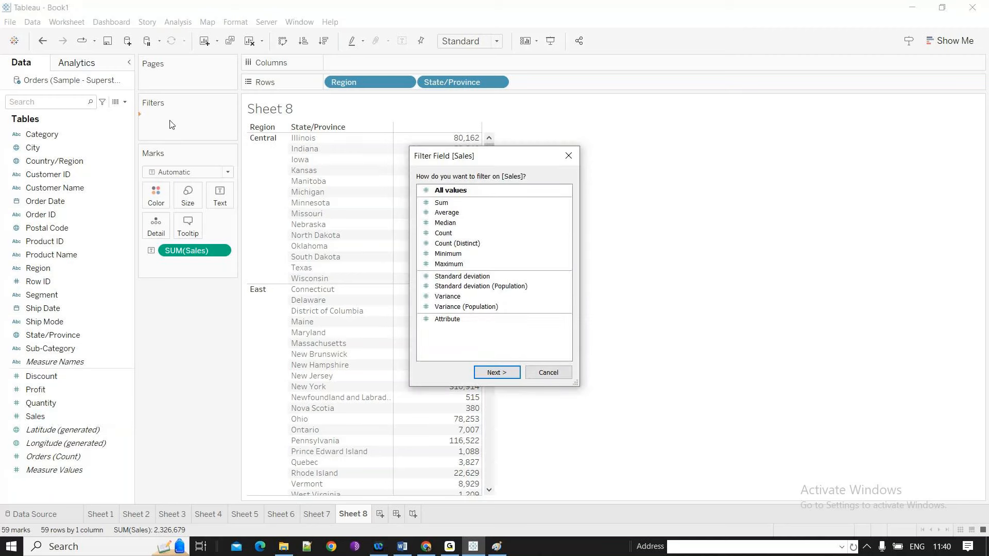
pyautogui.doubleClick(443, 205)
pyautogui.write('10')
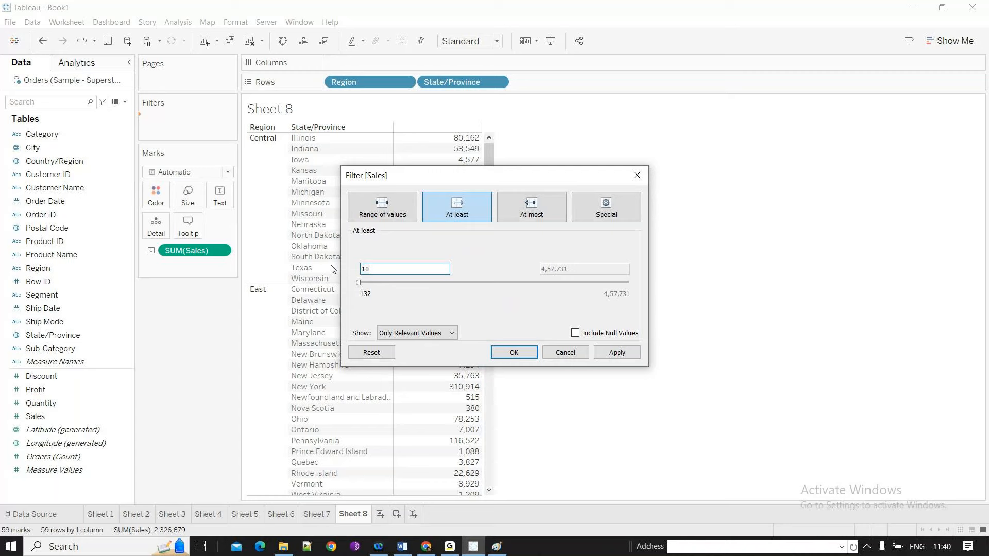
pyautogui.write('0000')
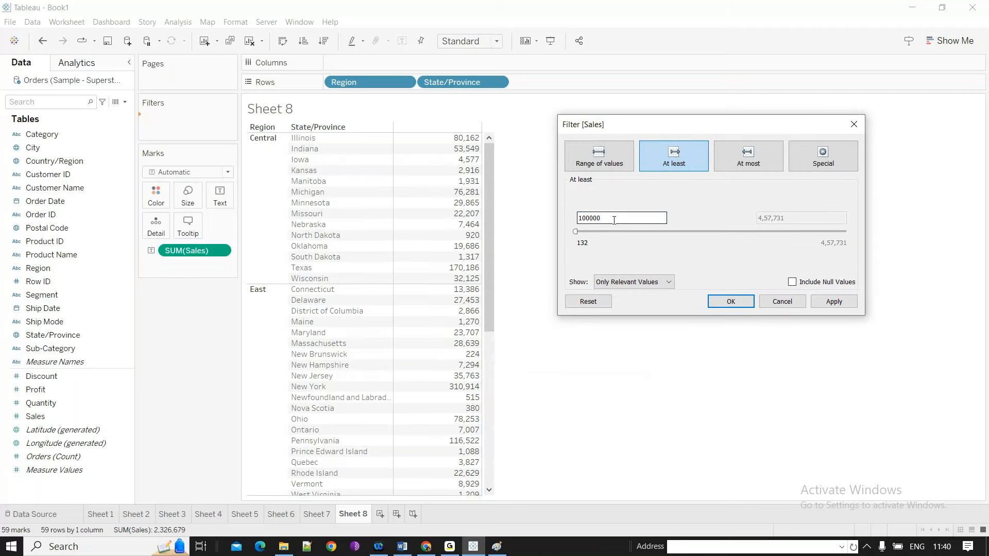
pyautogui.press('Return')
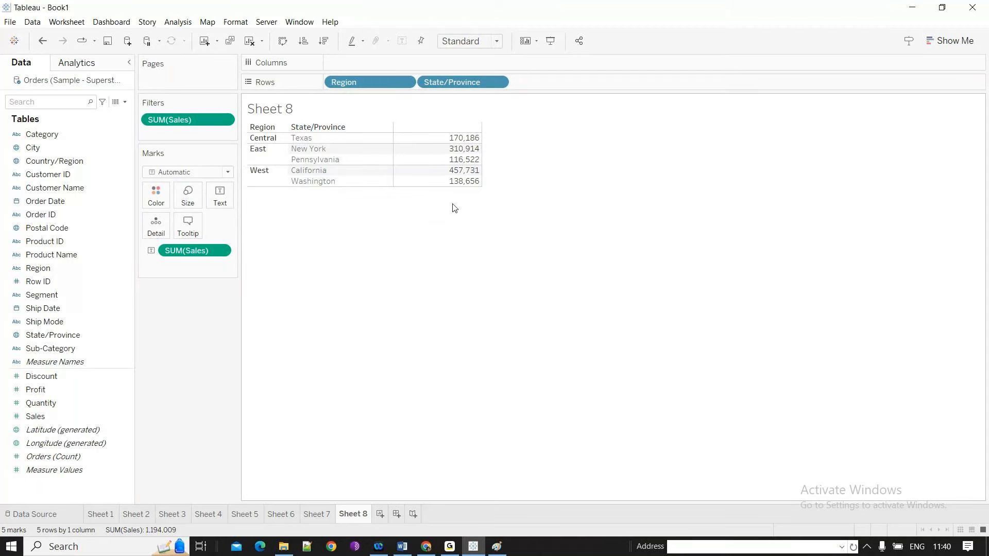
pyautogui.moveTo(410, 147)
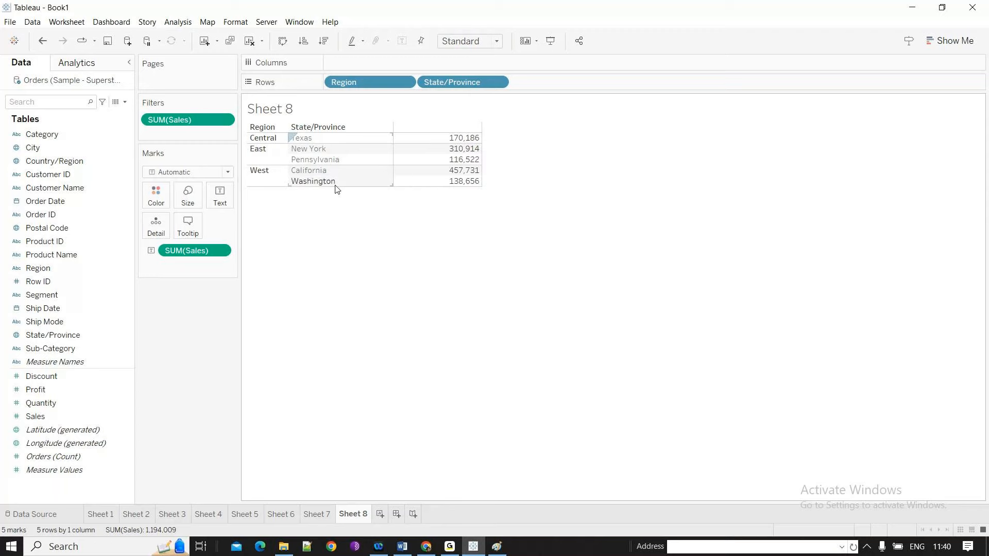
pyautogui.moveTo(456, 190)
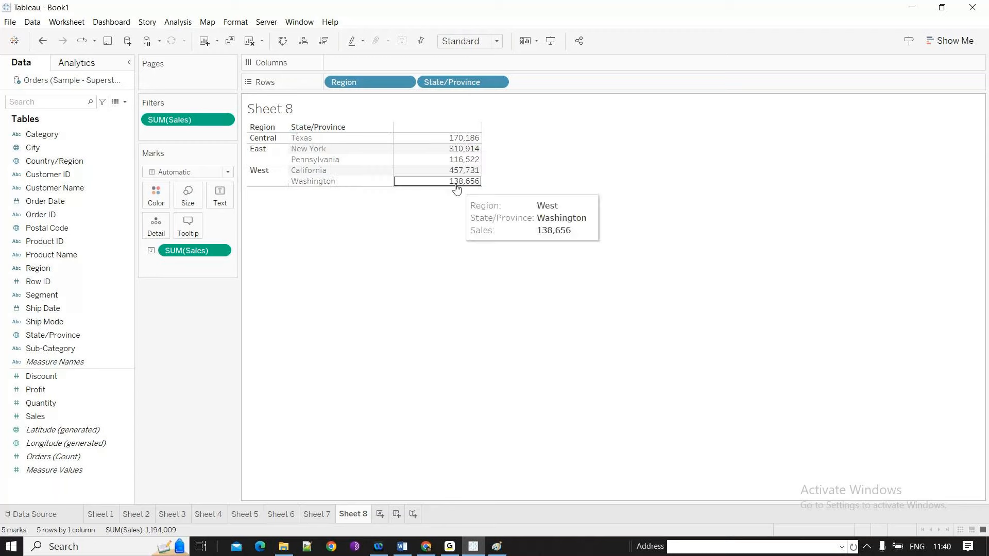
# Set the minimum of the at-least Sales filter to 75,000.
pyautogui.doubleClick(216, 124)
pyautogui.write('7')
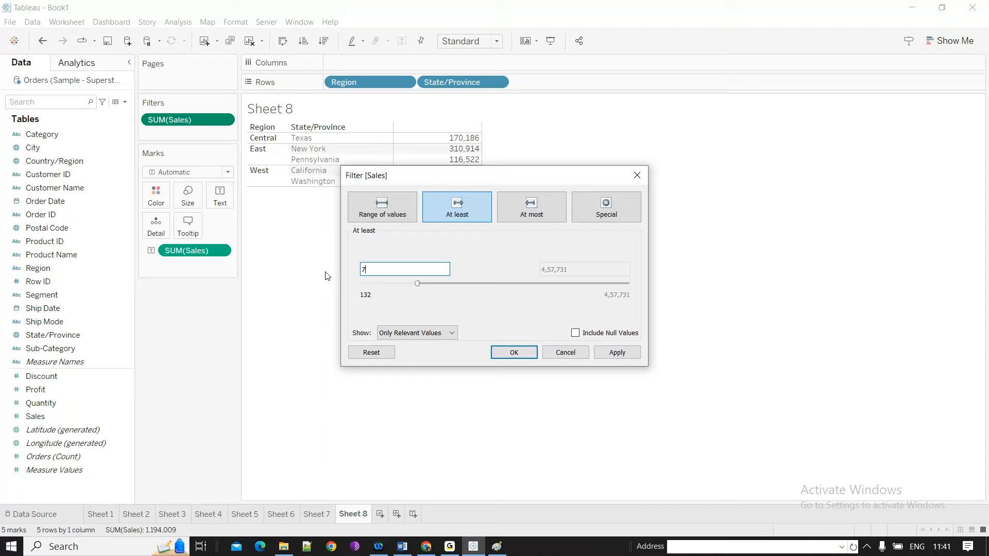
pyautogui.press('Return')
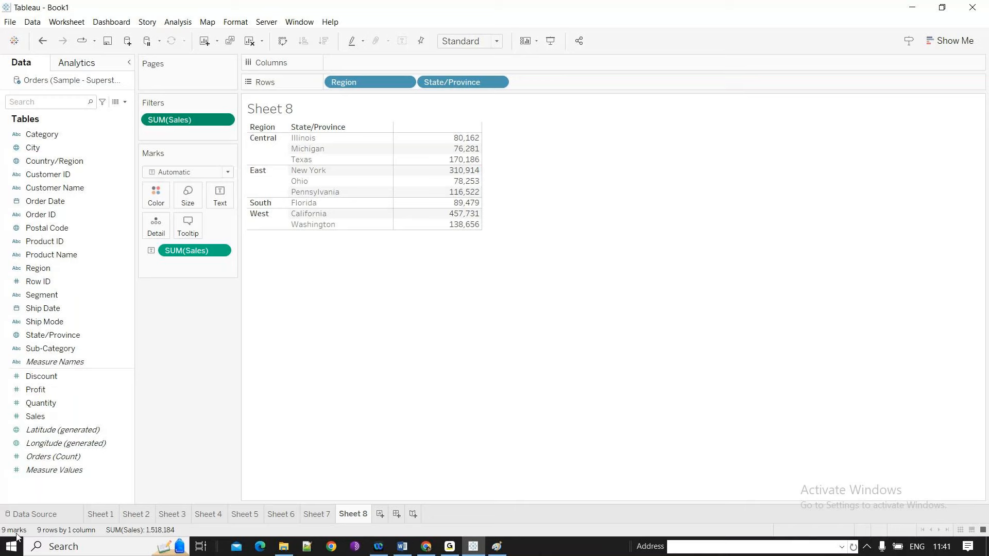
# Switch the Sales filter to the At most condition with a maximum of 5000.
pyautogui.click(224, 120)
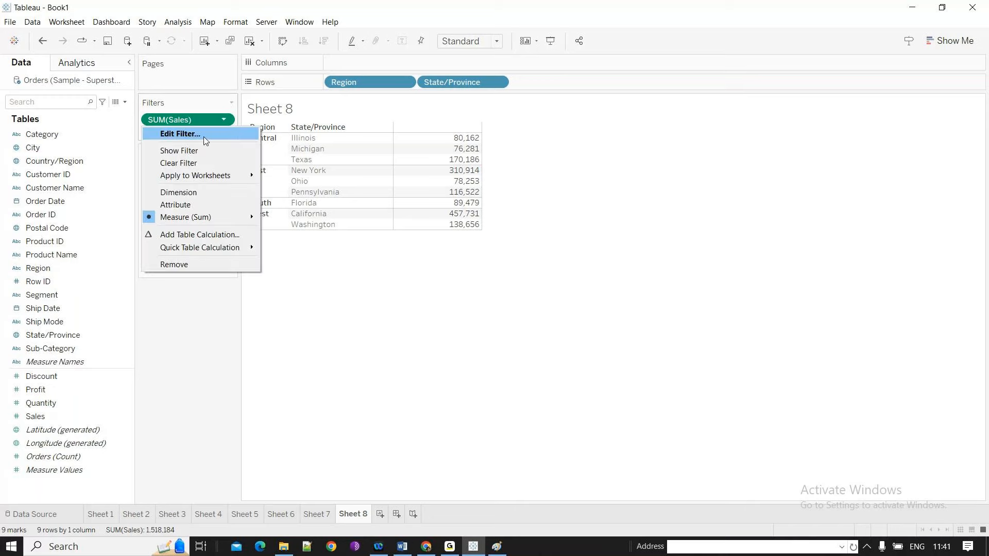
pyautogui.click(205, 135)
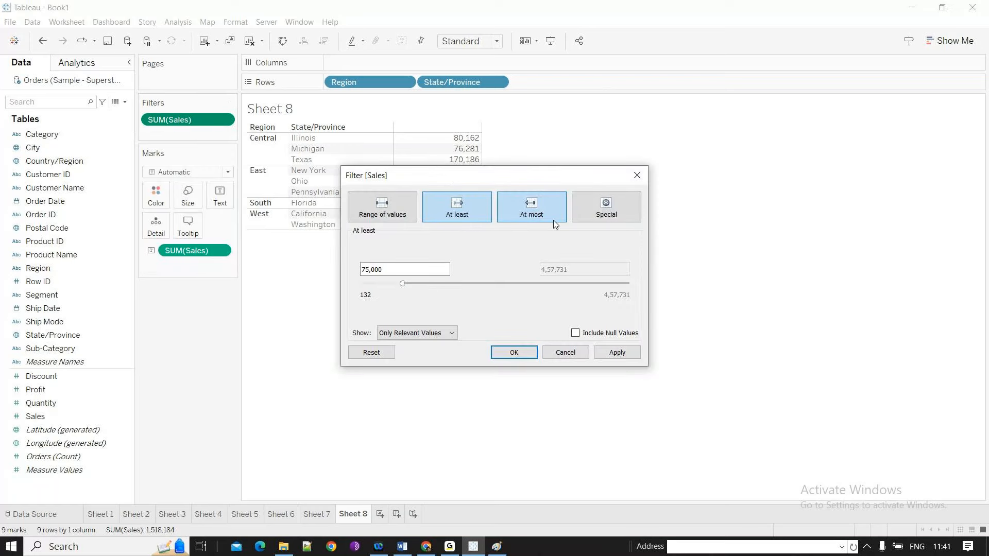
pyautogui.click(555, 225)
pyautogui.write('5')
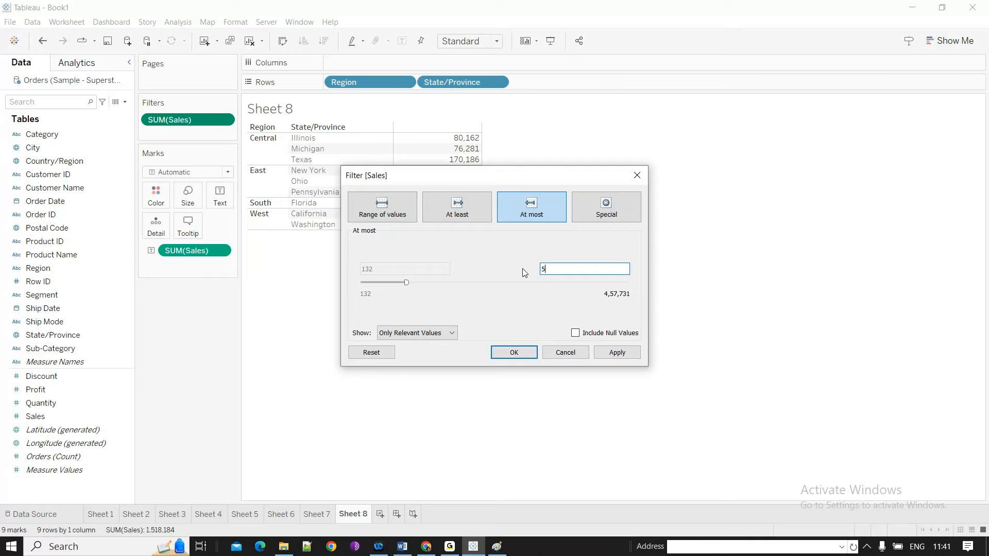
pyautogui.write('000')
pyautogui.click(530, 356)
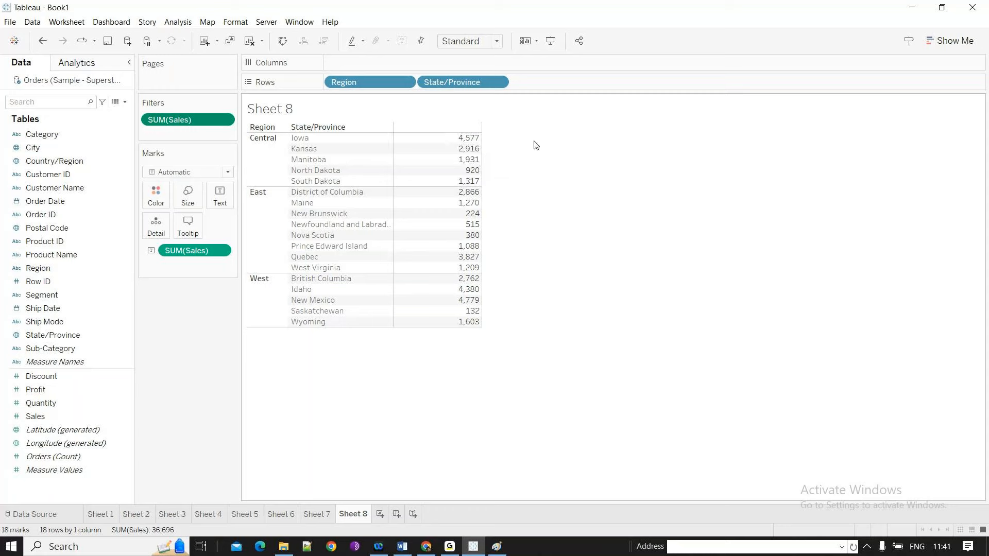
# Set the maximum of the at-most Sales filter to 3000.
pyautogui.click(225, 121)
pyautogui.click(208, 131)
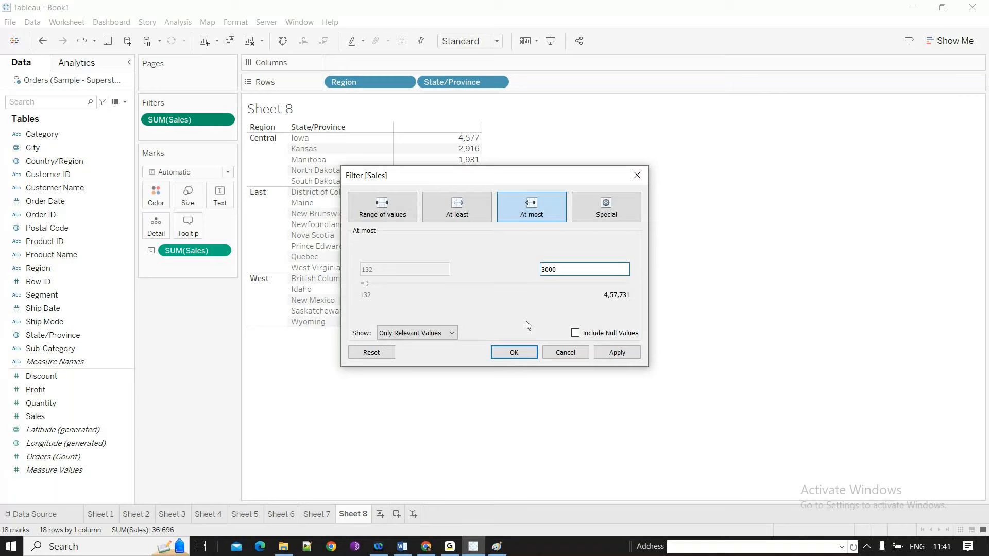
pyautogui.click(528, 355)
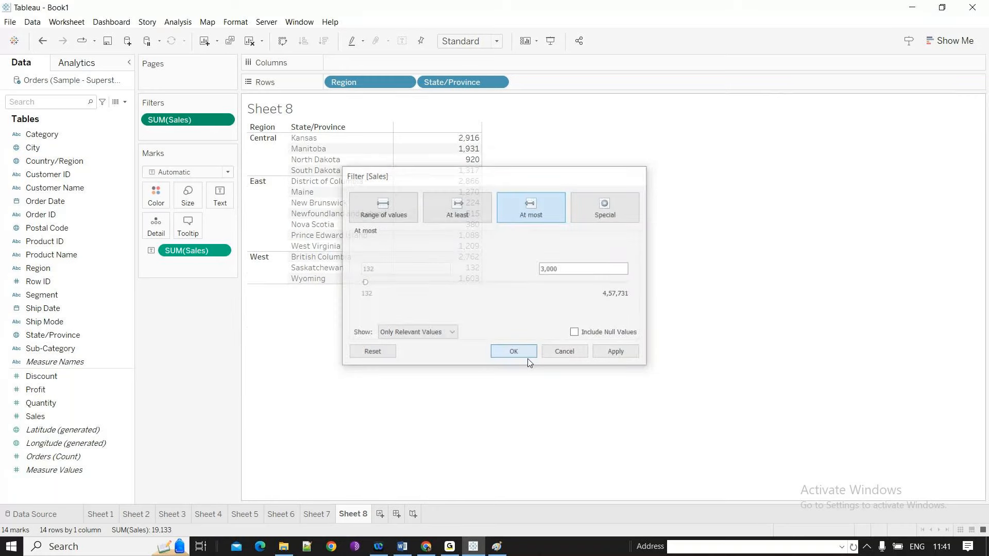
# Switch the Sales filter to a range of values with a minimum of 75,000 and a maximum of 90000.
pyautogui.click(225, 120)
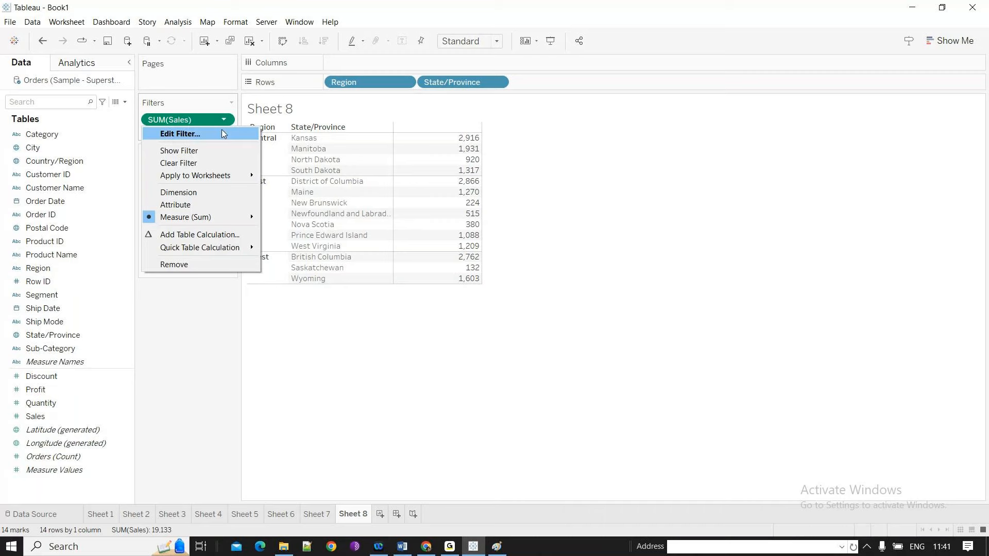
pyautogui.click(222, 134)
pyautogui.moveTo(399, 275); pyautogui.dragTo(354, 272)
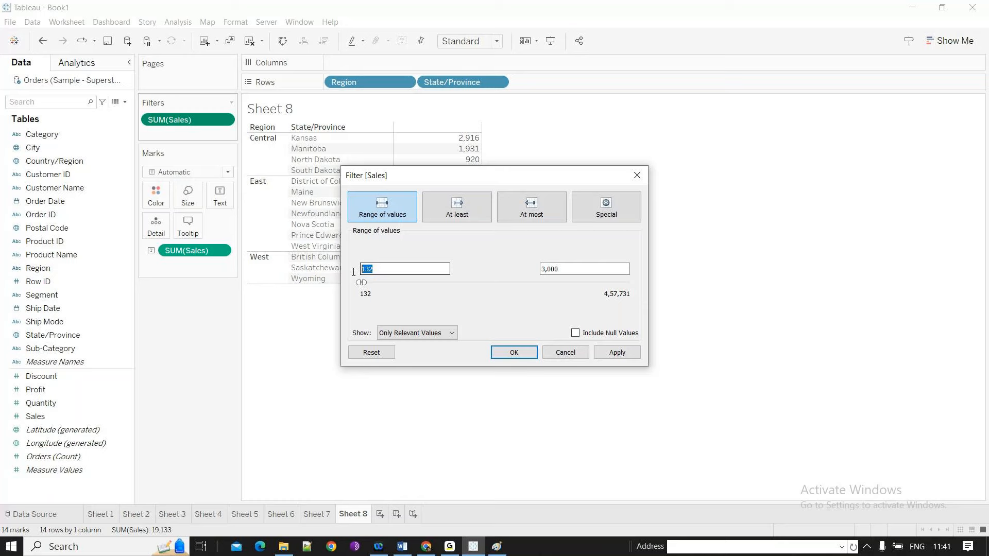
pyautogui.write('75,000')
pyautogui.press('Tab')
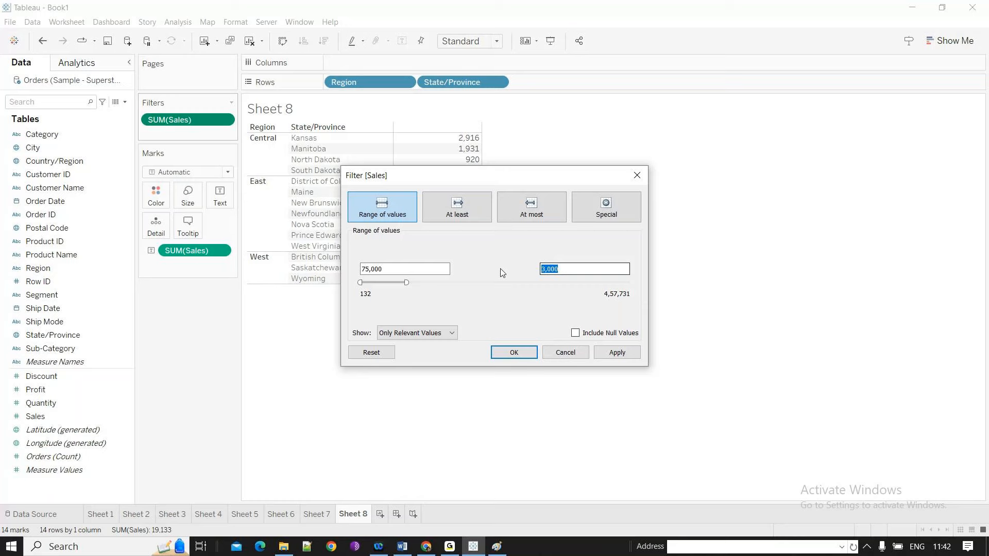
pyautogui.write('90000')
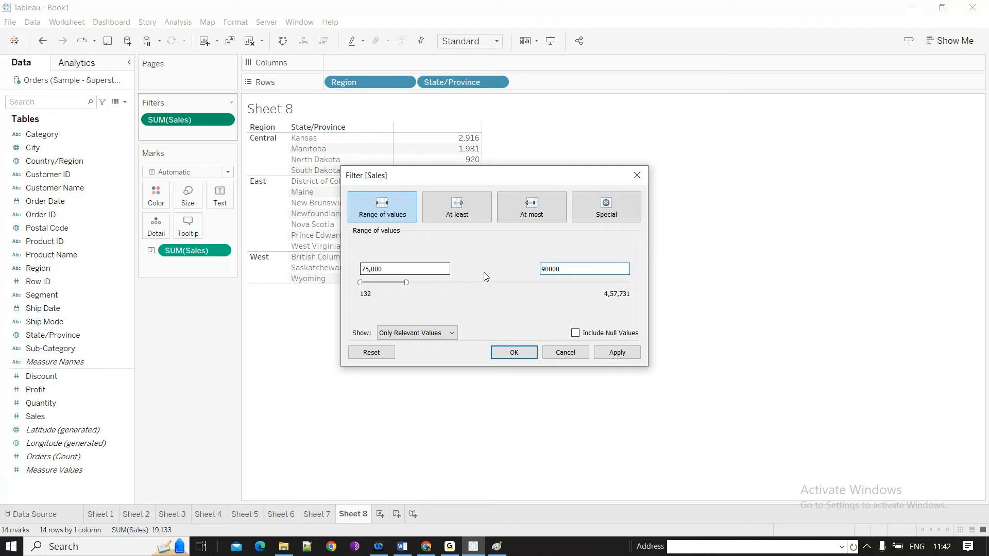
pyautogui.press('Return')
# Raise the upper limit of the Sales range filter, keeping its minimum, and check the listed states.
pyautogui.click(226, 121)
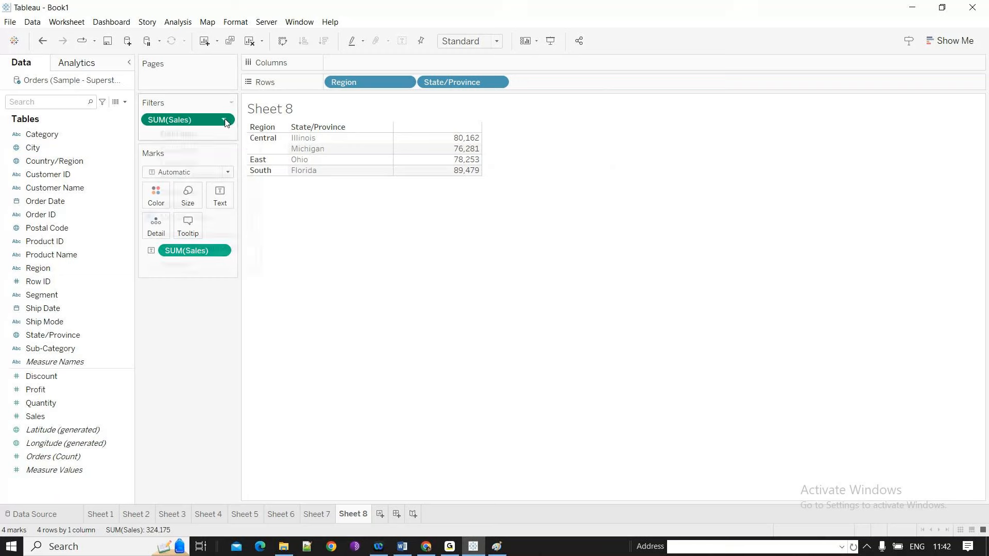
pyautogui.click(181, 134)
pyautogui.write('1')
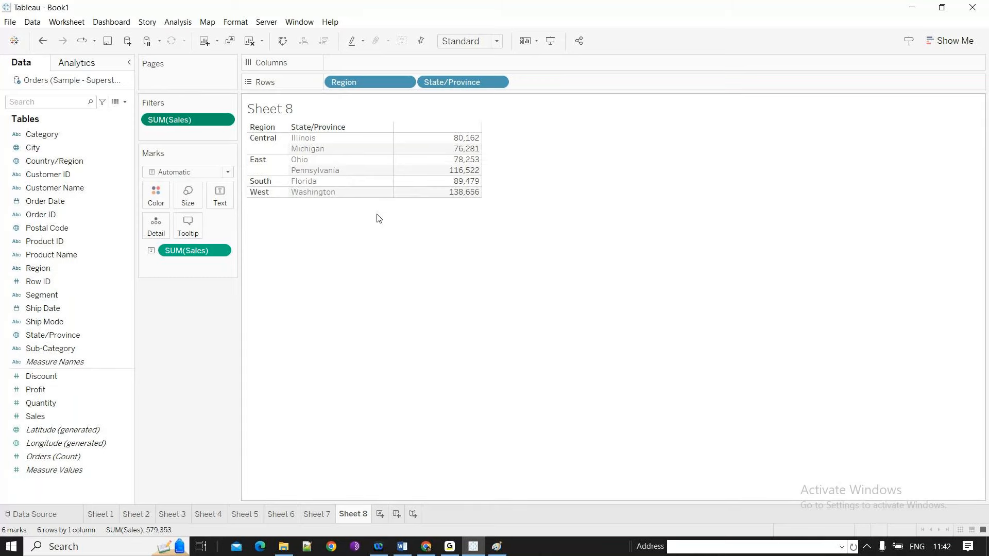
pyautogui.moveTo(478, 200)
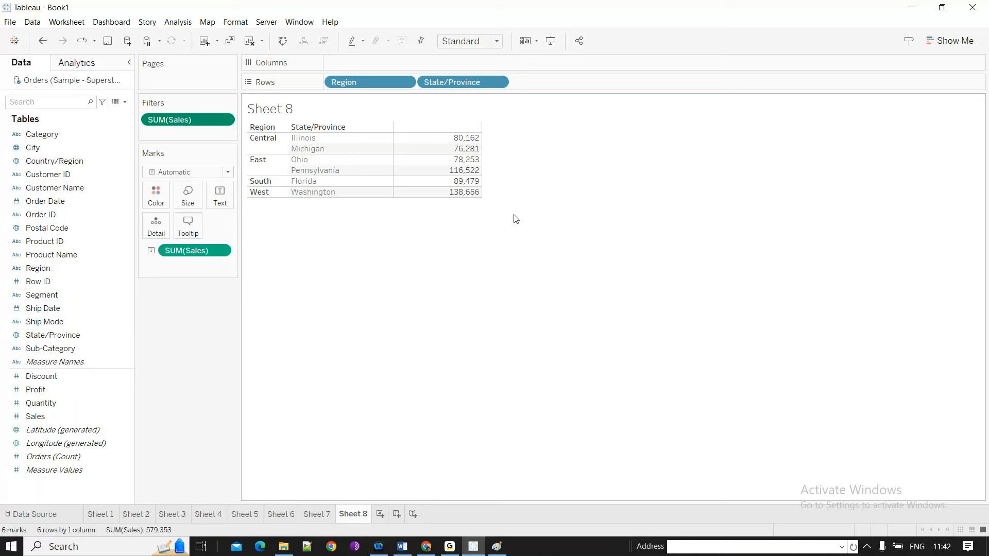
# Create a new worksheet and build a text table of Sales by Customer Name.
pyautogui.click(380, 514)
pyautogui.click(80, 191)
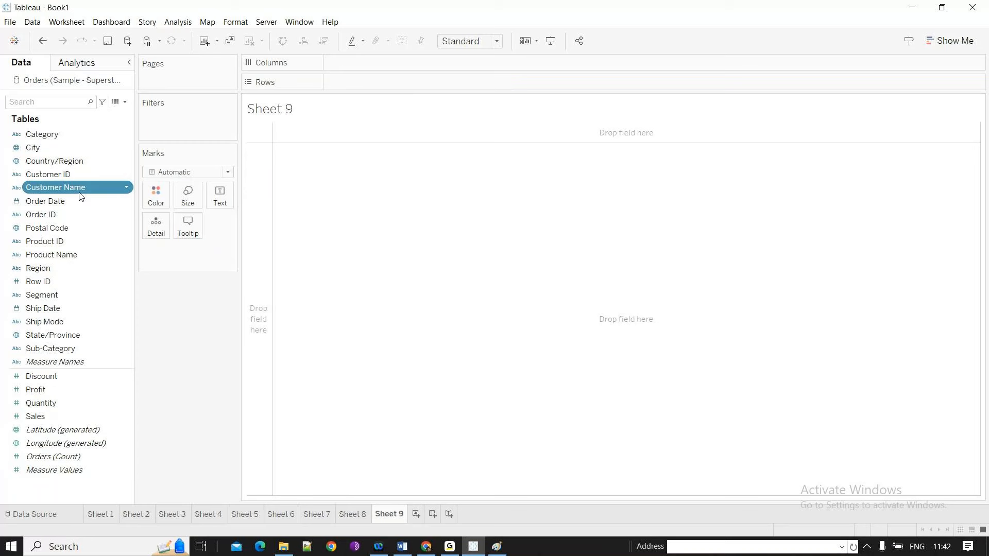
pyautogui.doubleClick(80, 192)
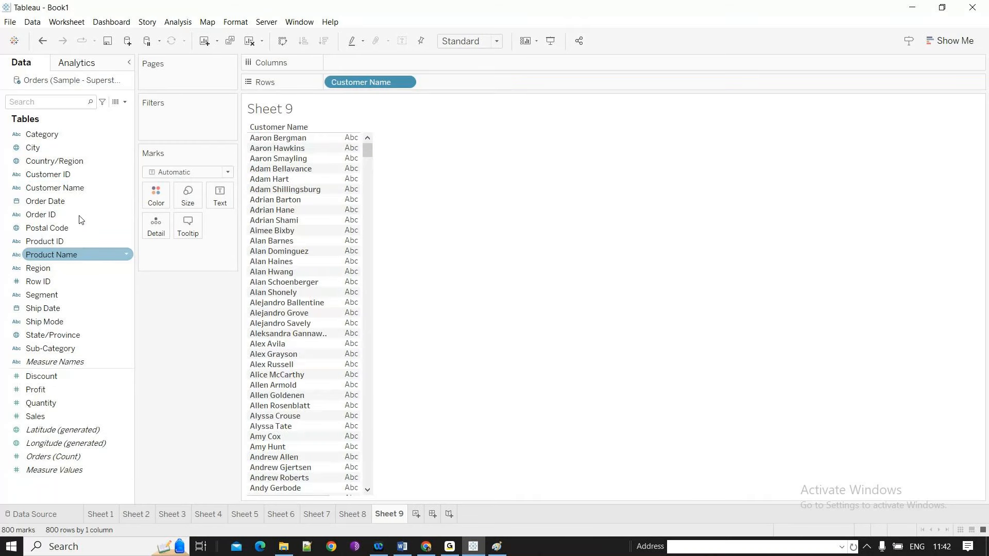
pyautogui.doubleClick(57, 416)
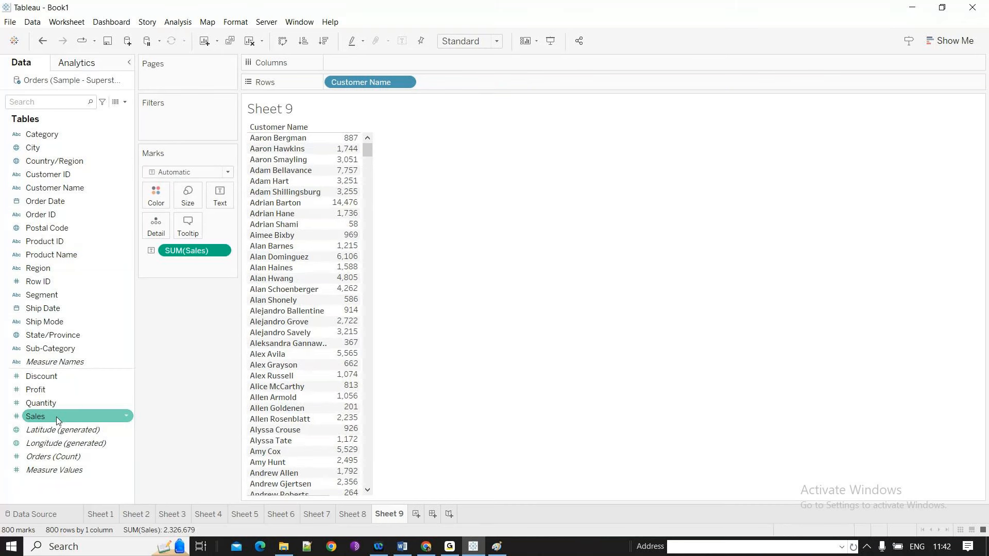
# Break the customer table down by year of Order Date, replace Sales with Profit as the displayed measure, and widen its columns.
pyautogui.click(75, 198)
pyautogui.click(67, 294)
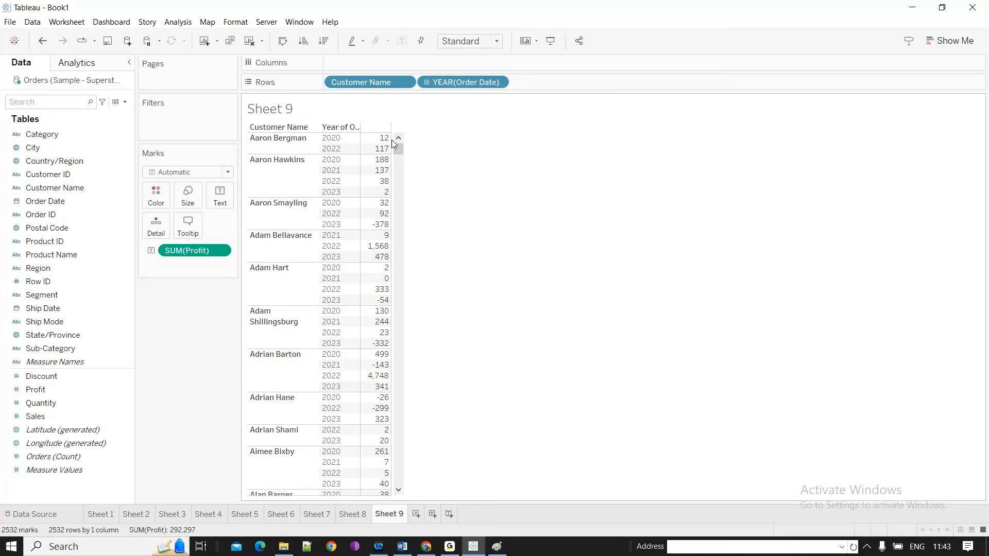
pyautogui.moveTo(392, 140); pyautogui.dragTo(452, 170)
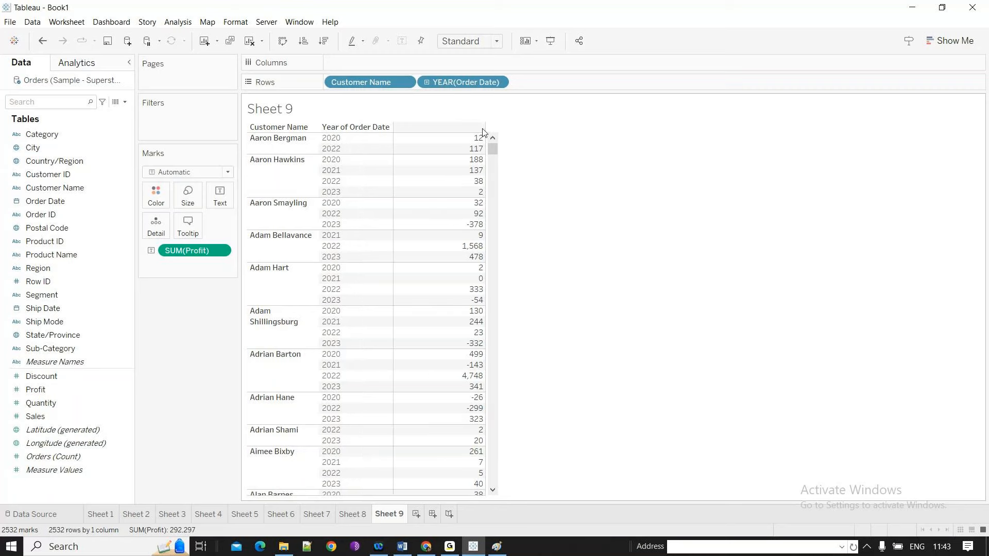
# Add a filter on the sum of Profit that keeps only values of at most 0.
pyautogui.moveTo(483, 133); pyautogui.dragTo(199, 121)
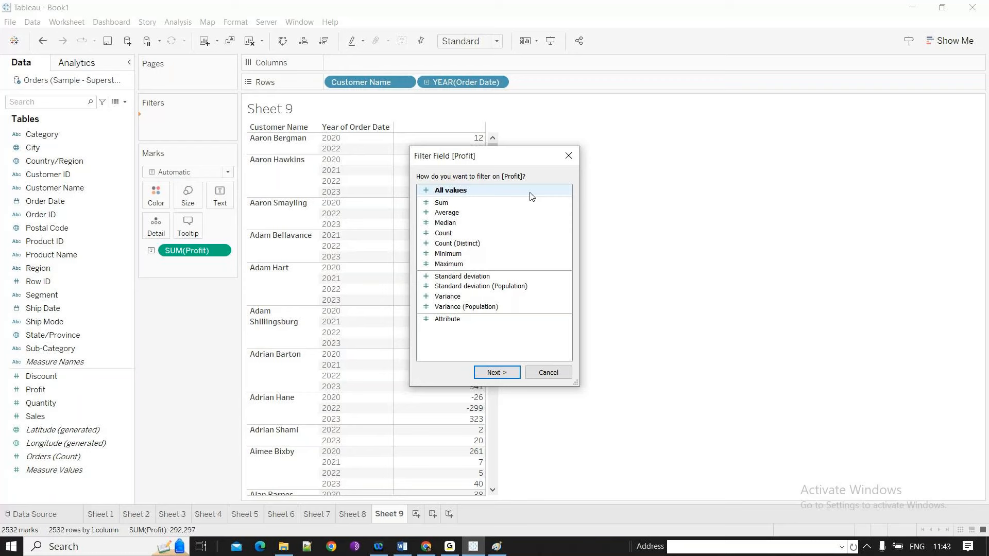
pyautogui.doubleClick(532, 194)
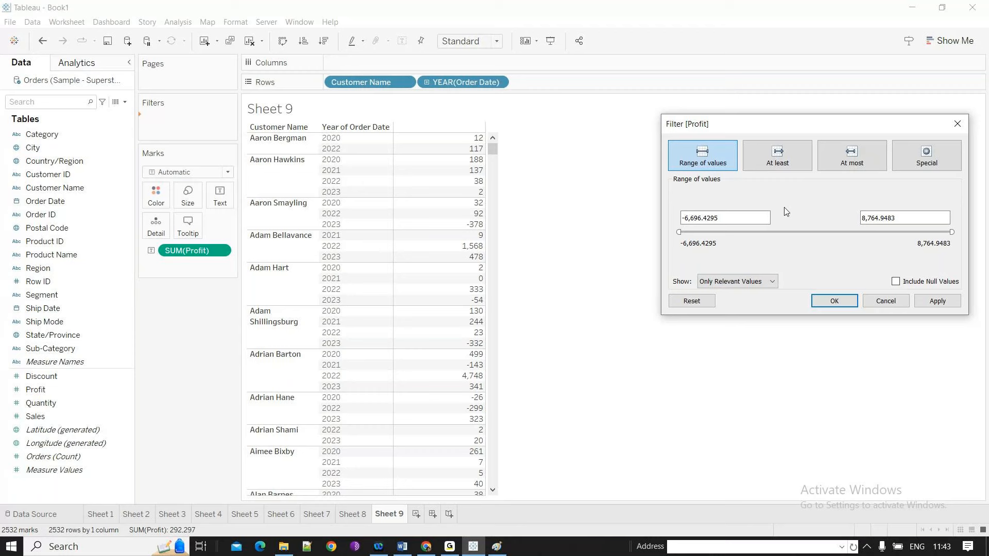
pyautogui.click(843, 174)
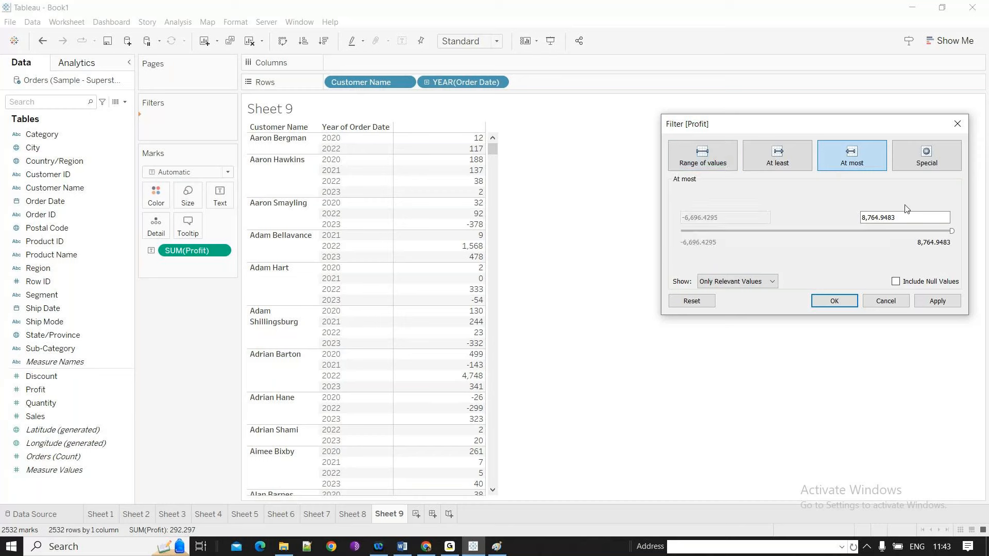
pyautogui.moveTo(904, 217); pyautogui.dragTo(821, 219)
pyautogui.write('0')
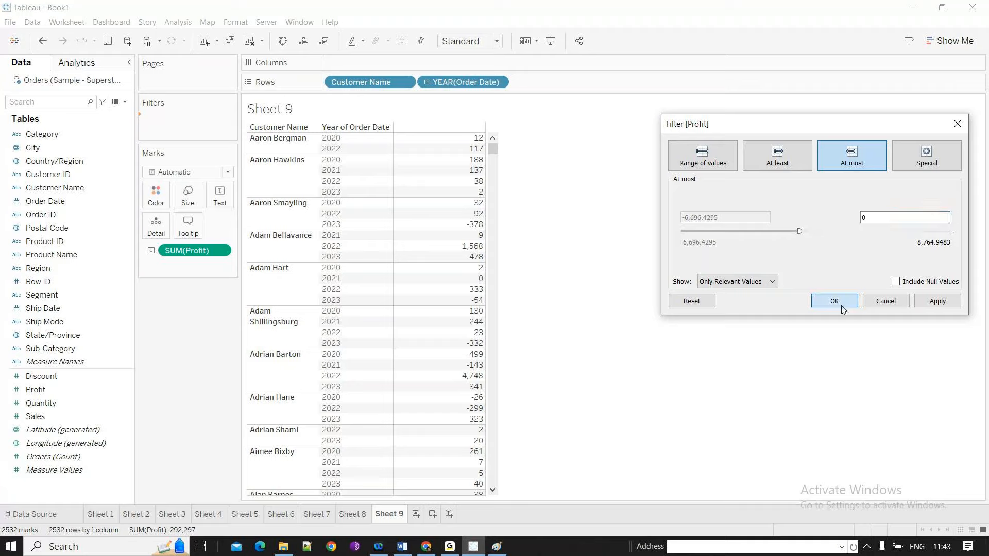
pyautogui.click(834, 301)
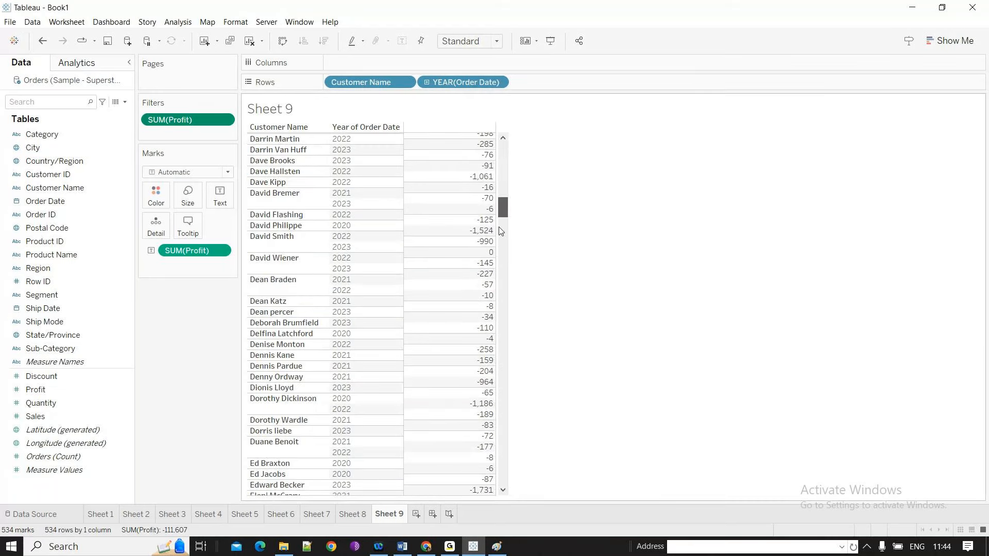
pyautogui.moveTo(499, 228); pyautogui.dragTo(496, 141)
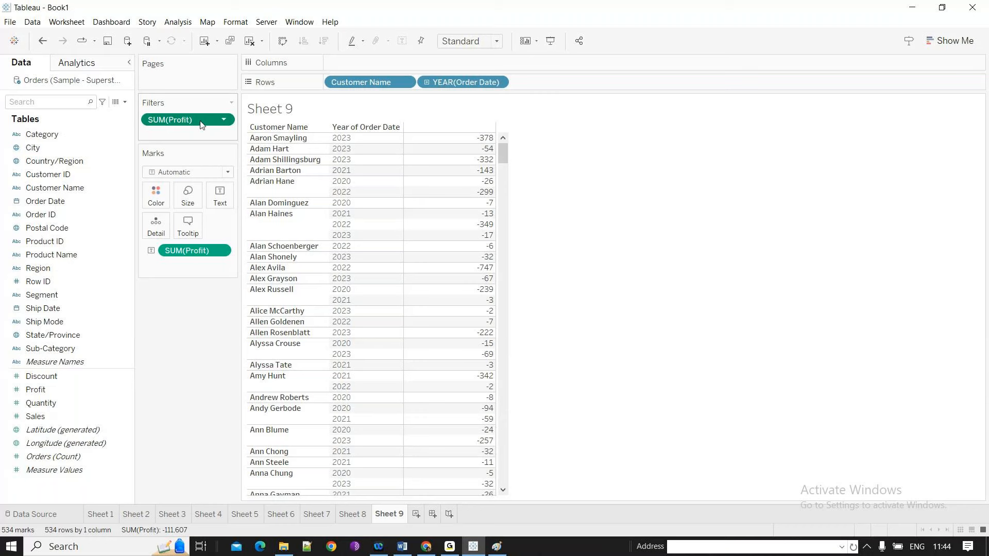
pyautogui.moveTo(201, 125); pyautogui.dragTo(206, 140)
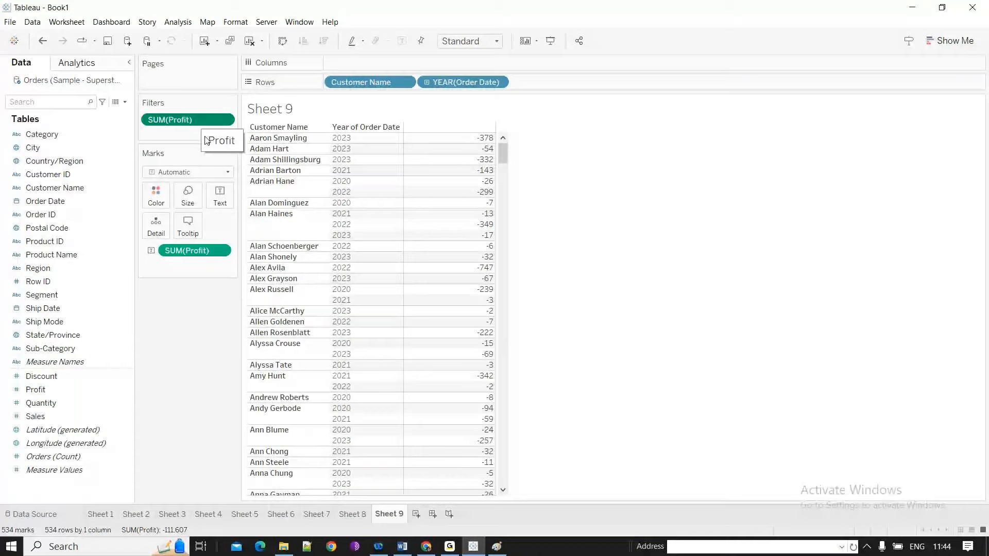
pyautogui.moveTo(206, 140); pyautogui.dragTo(100, 196)
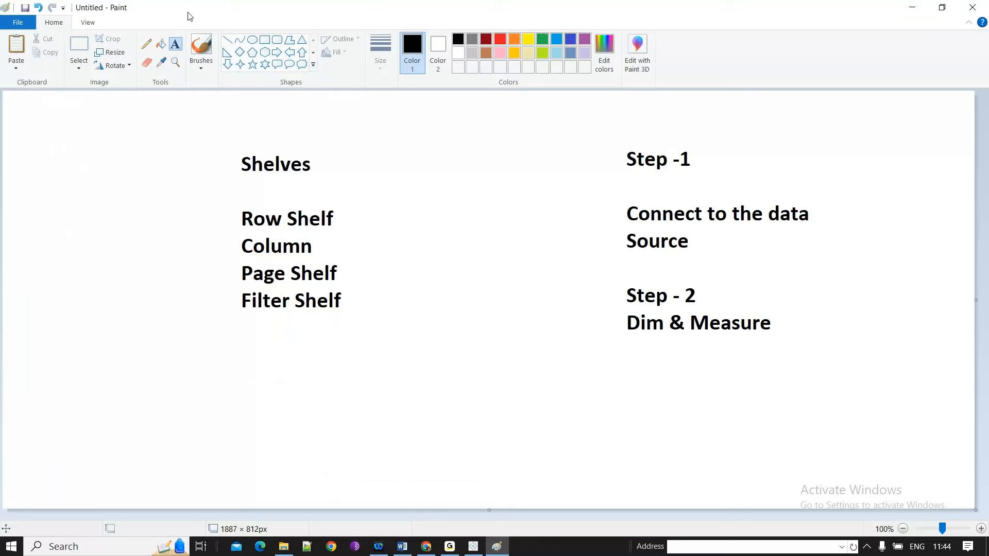
# Switch to Paint, mark each of the four listed shelves with a short line, and draw vertical lines on both sides of the list.
pyautogui.click(227, 39)
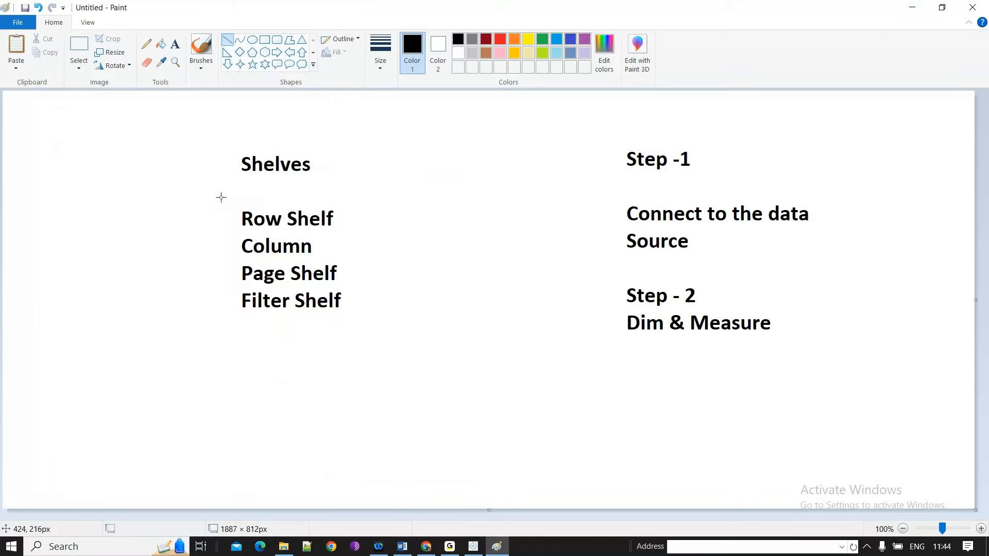
pyautogui.moveTo(201, 182); pyautogui.dragTo(199, 341)
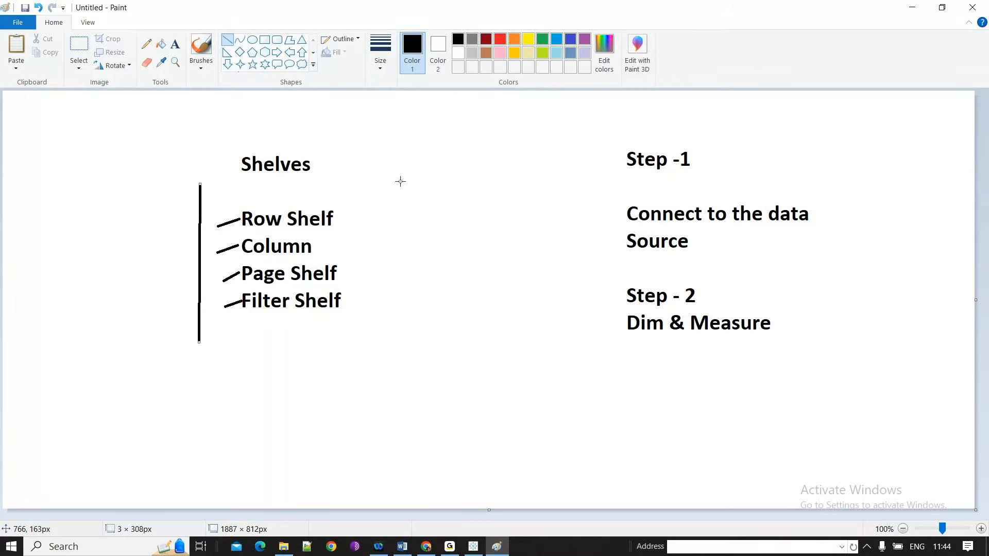
pyautogui.moveTo(385, 152); pyautogui.dragTo(386, 349)
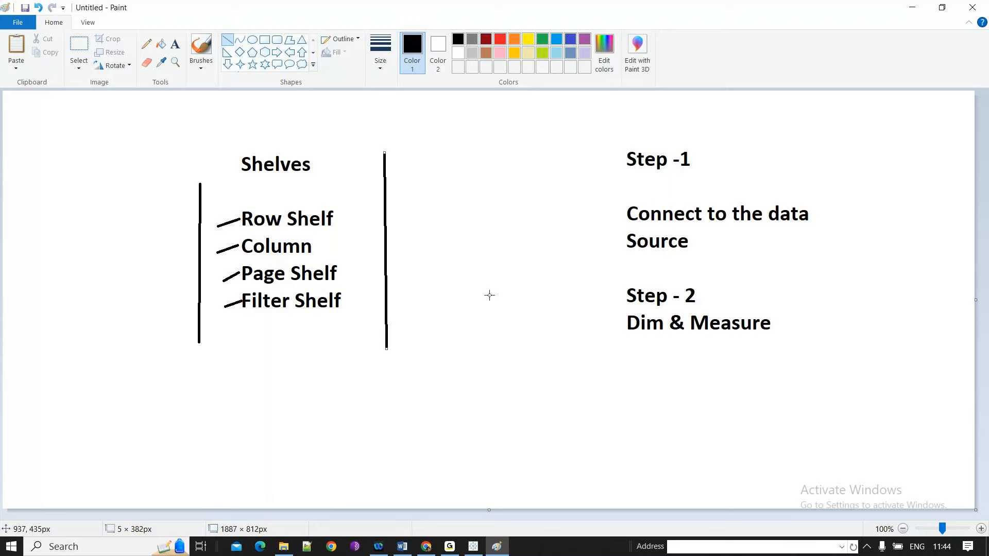
# Switch back to Tableau and review the map, pie chart and text-table views on Sheet 4 through Sheet 8.
pyautogui.click(473, 546)
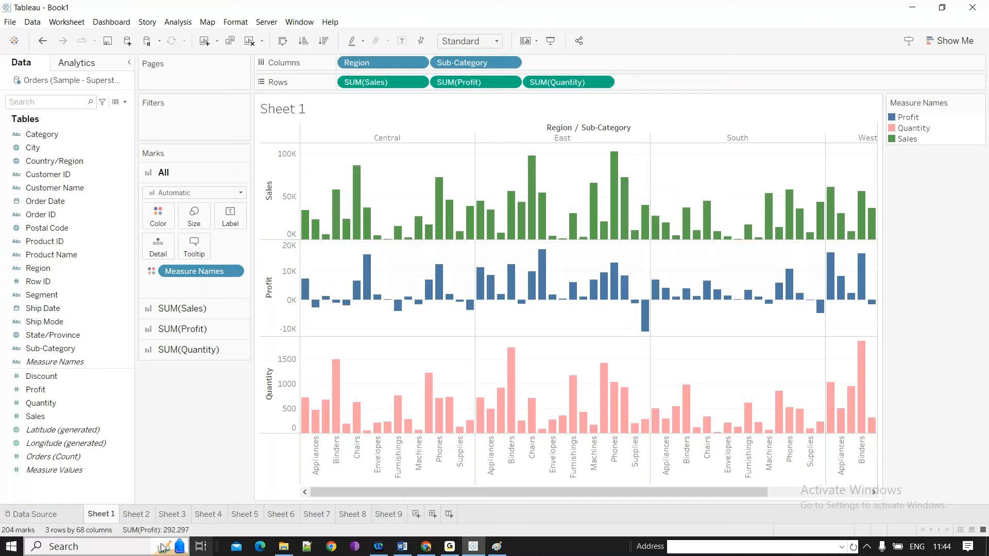
pyautogui.click(207, 514)
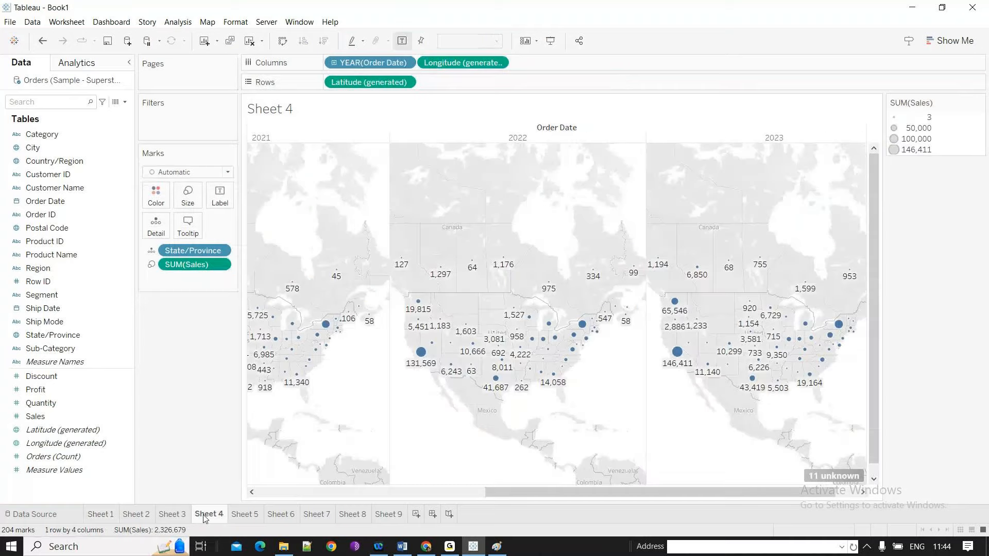
pyautogui.moveTo(597, 337)
pyautogui.click(245, 514)
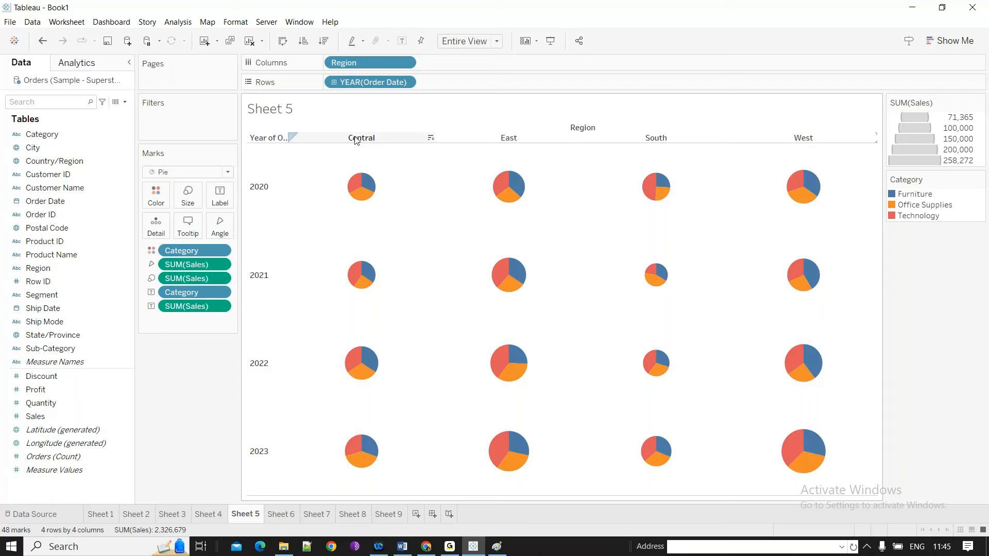
pyautogui.click(281, 514)
pyautogui.click(317, 514)
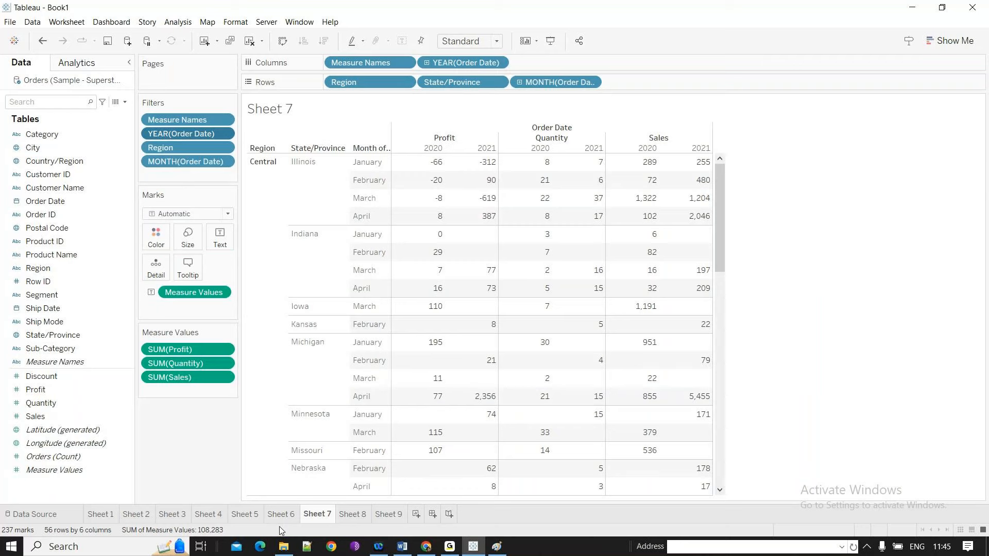
pyautogui.click(353, 514)
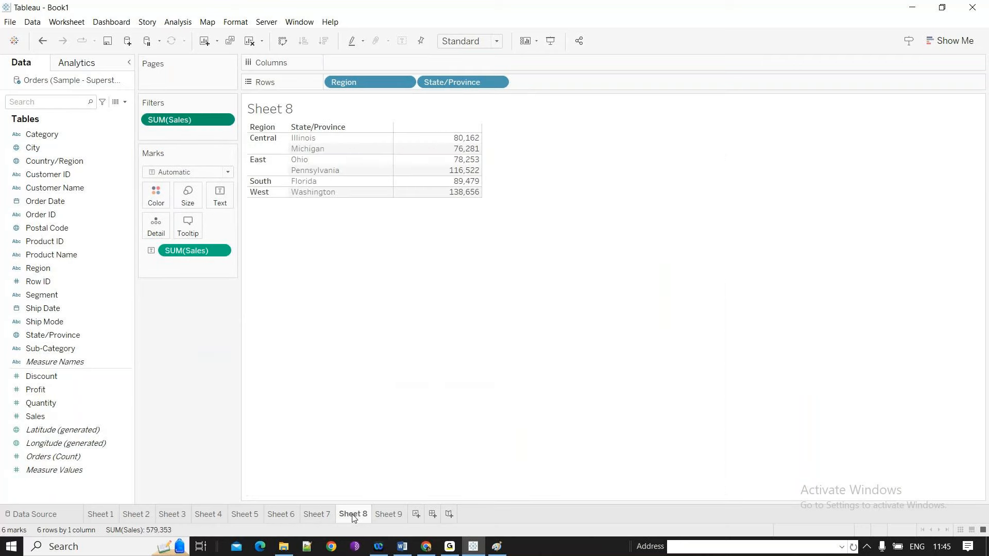
pyautogui.click(318, 514)
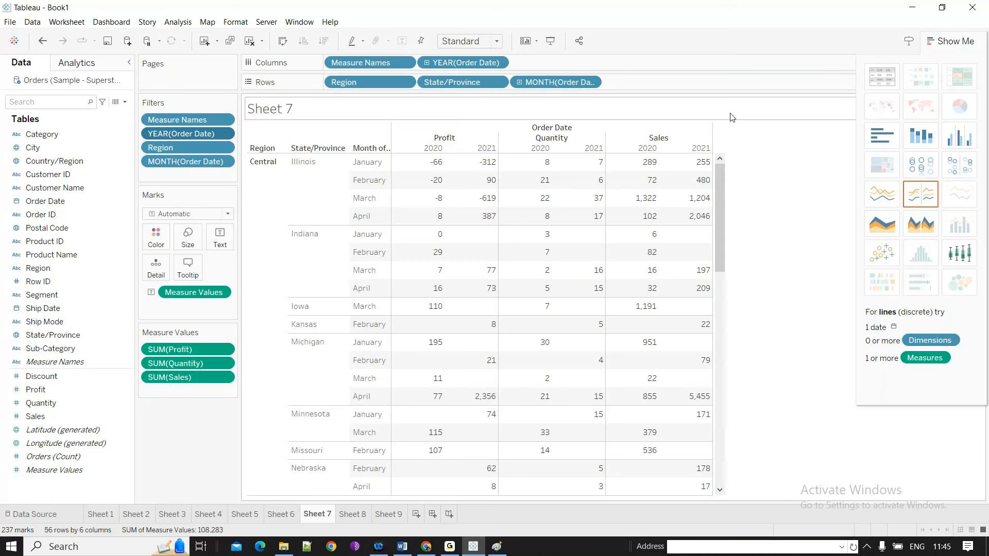
pyautogui.click(281, 514)
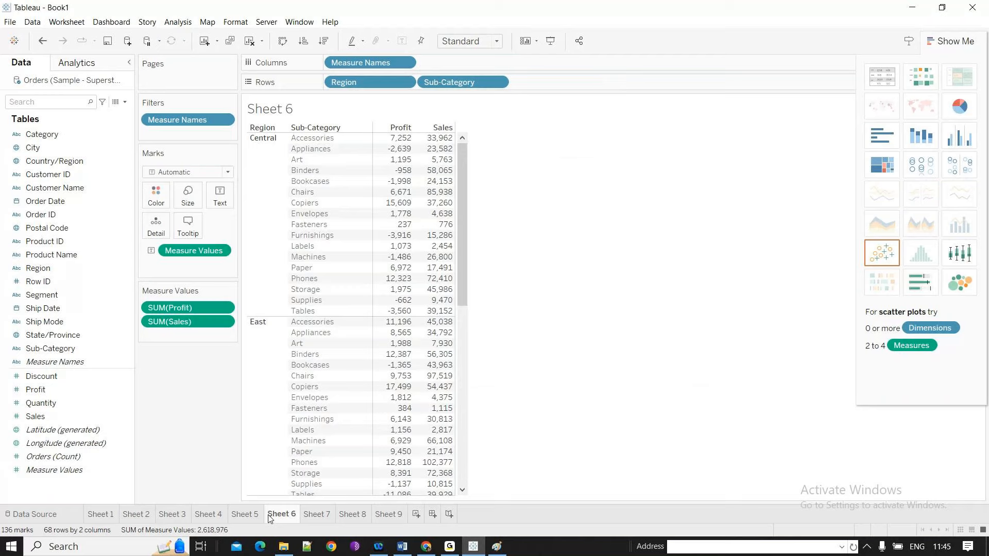